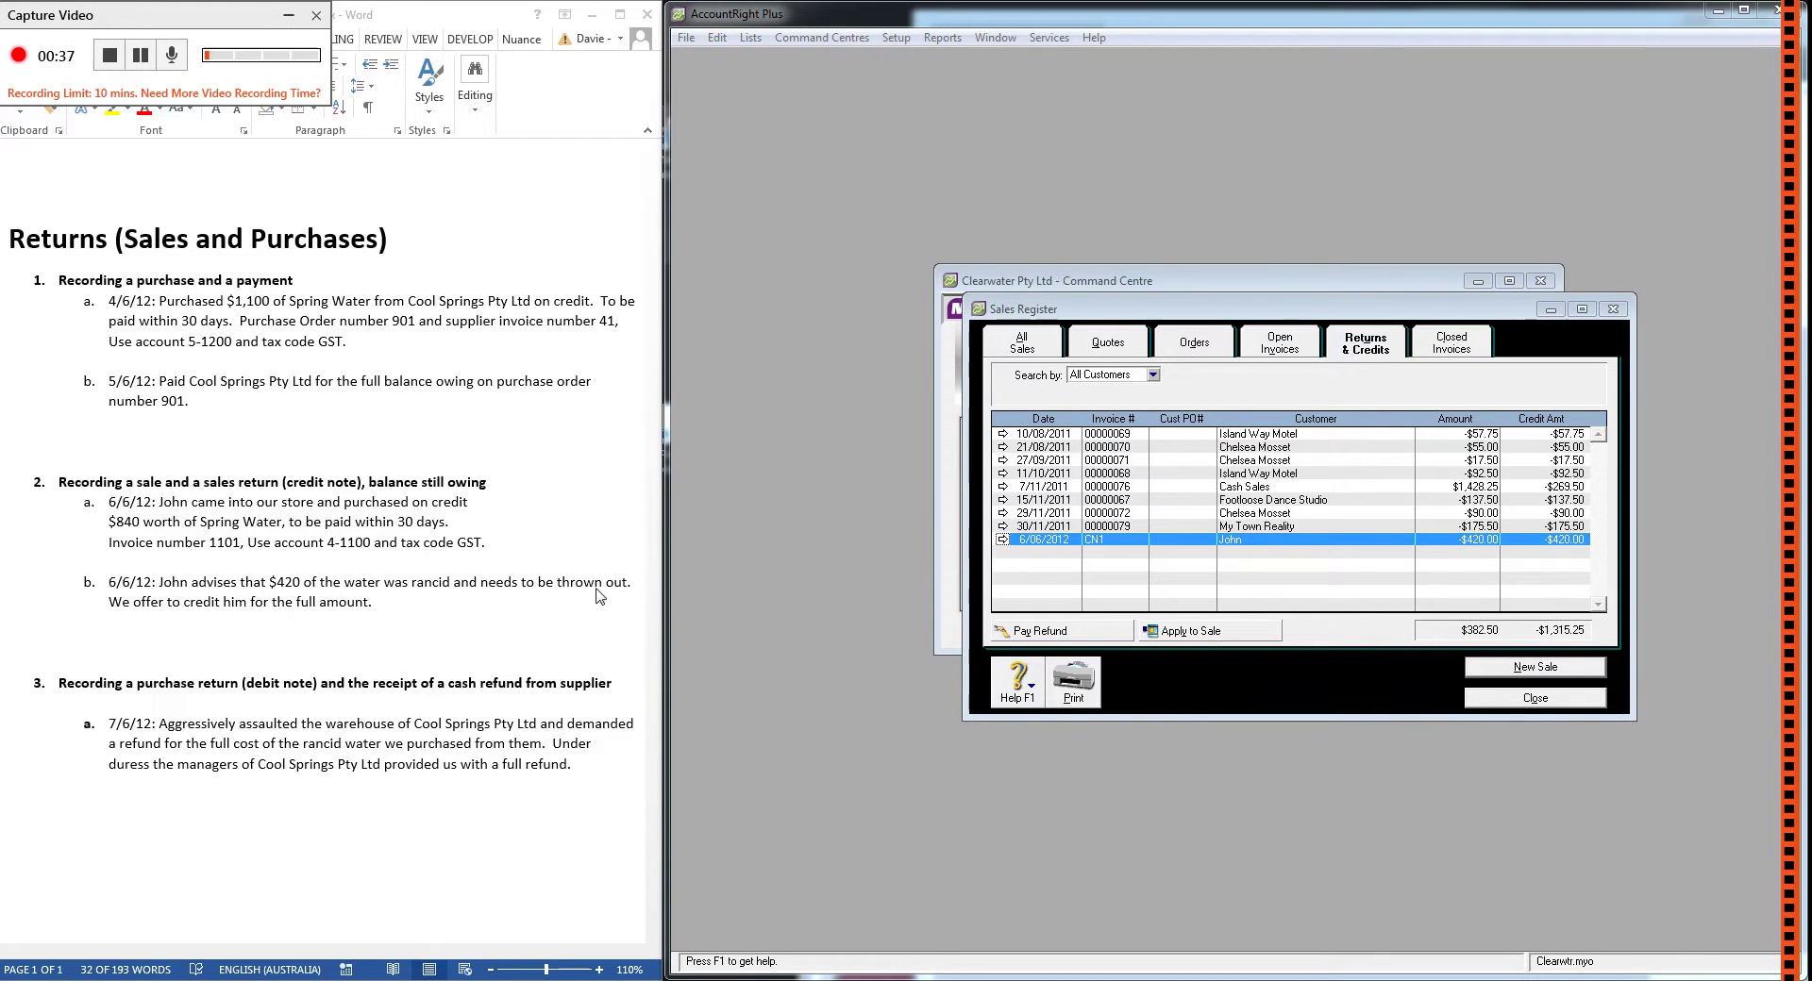
- In the Word document, add a sub-item reading "Record the credit note" under item 2b
{"action": "left_click", "coordinate": [404, 602]}
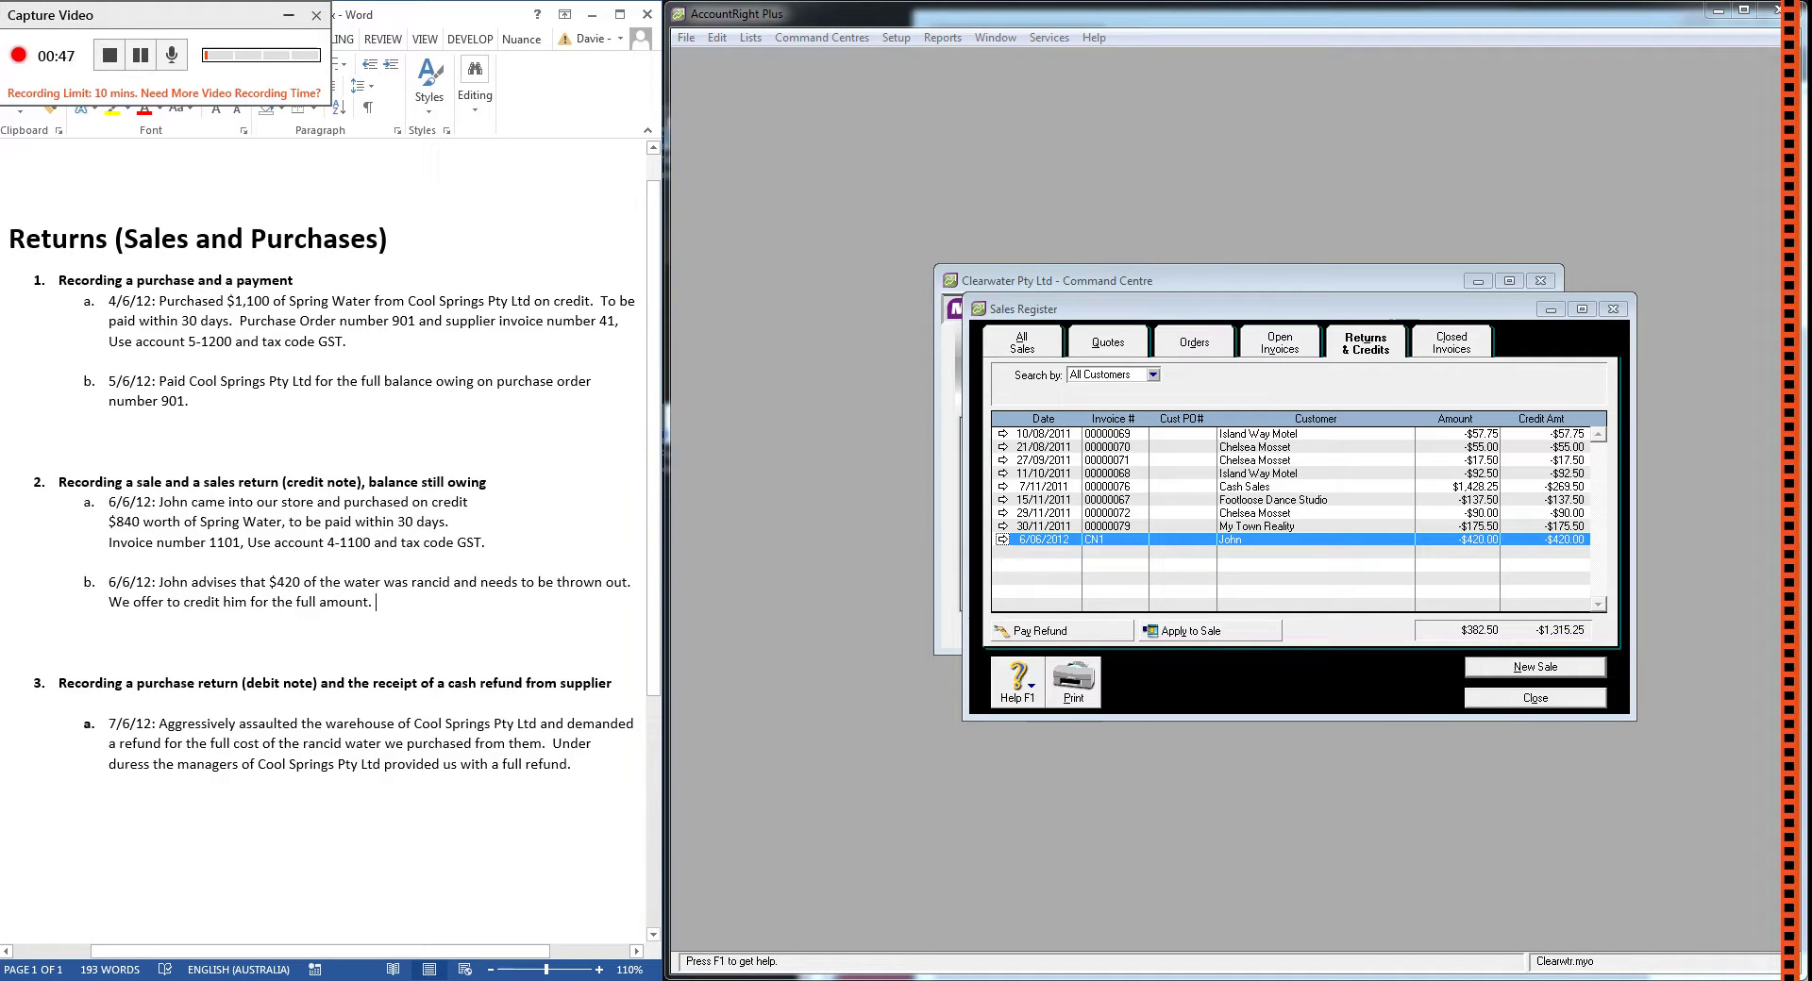
{"action": "key", "text": "Return"}
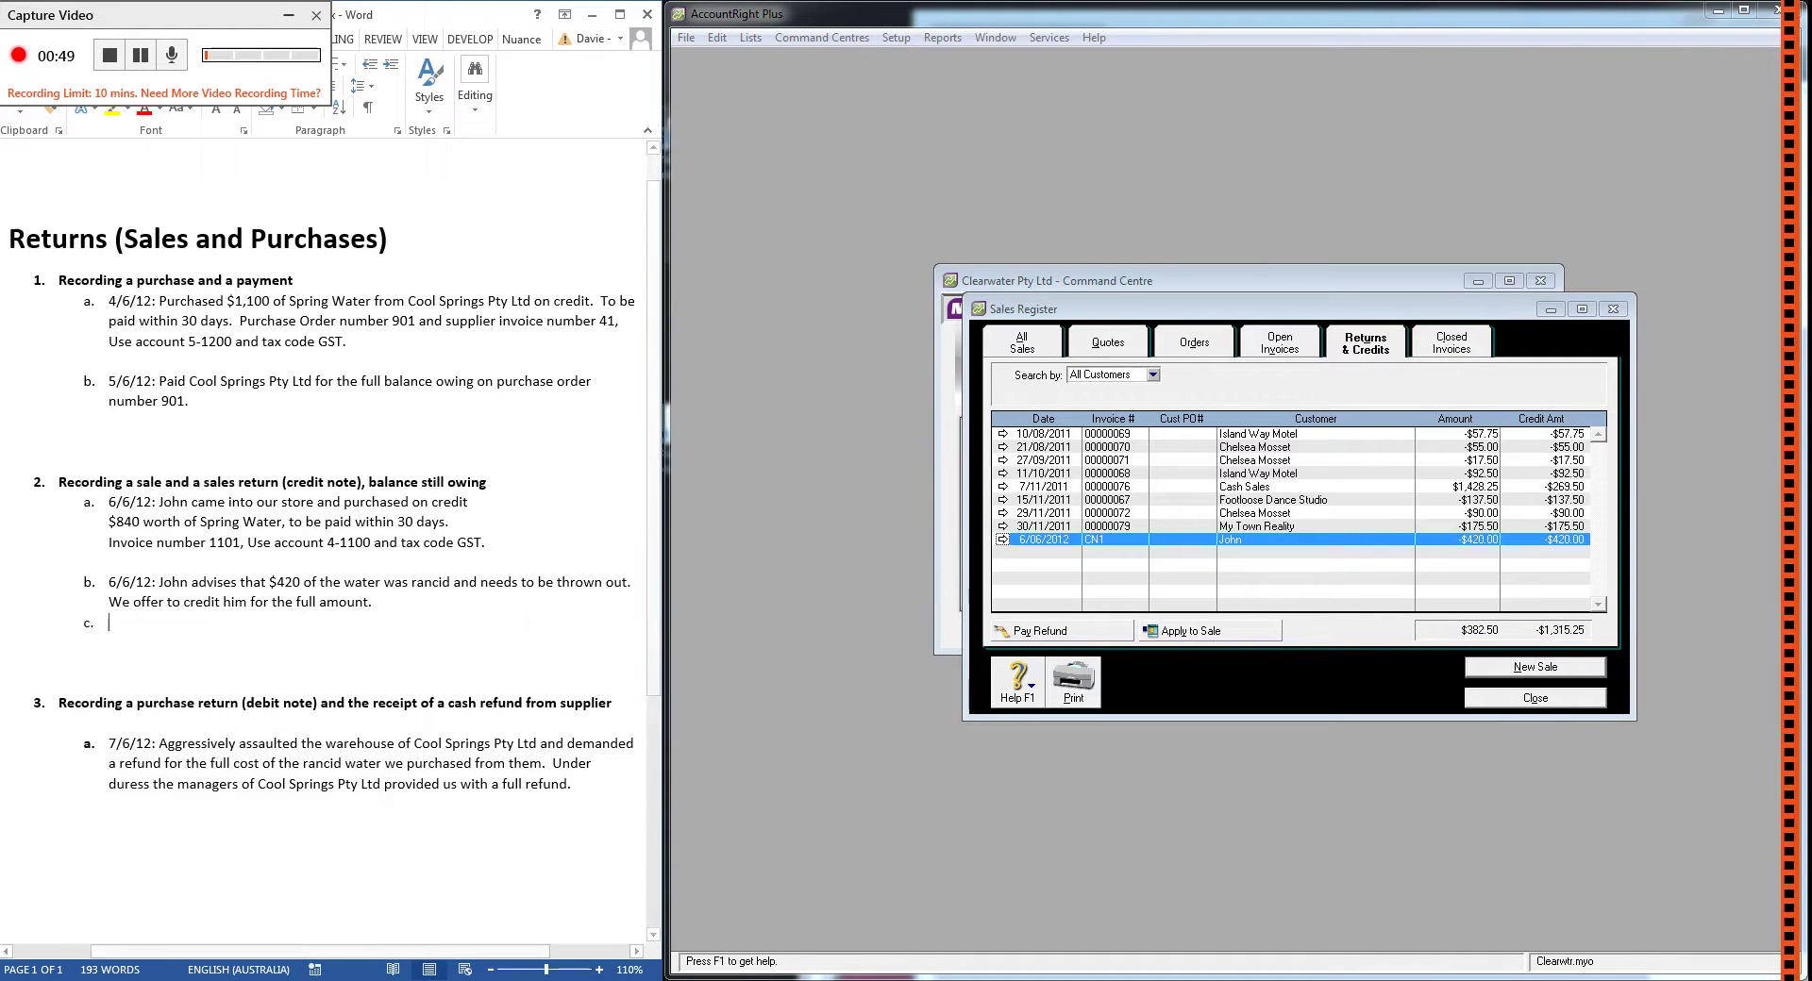
{"action": "key", "text": "Tab"}
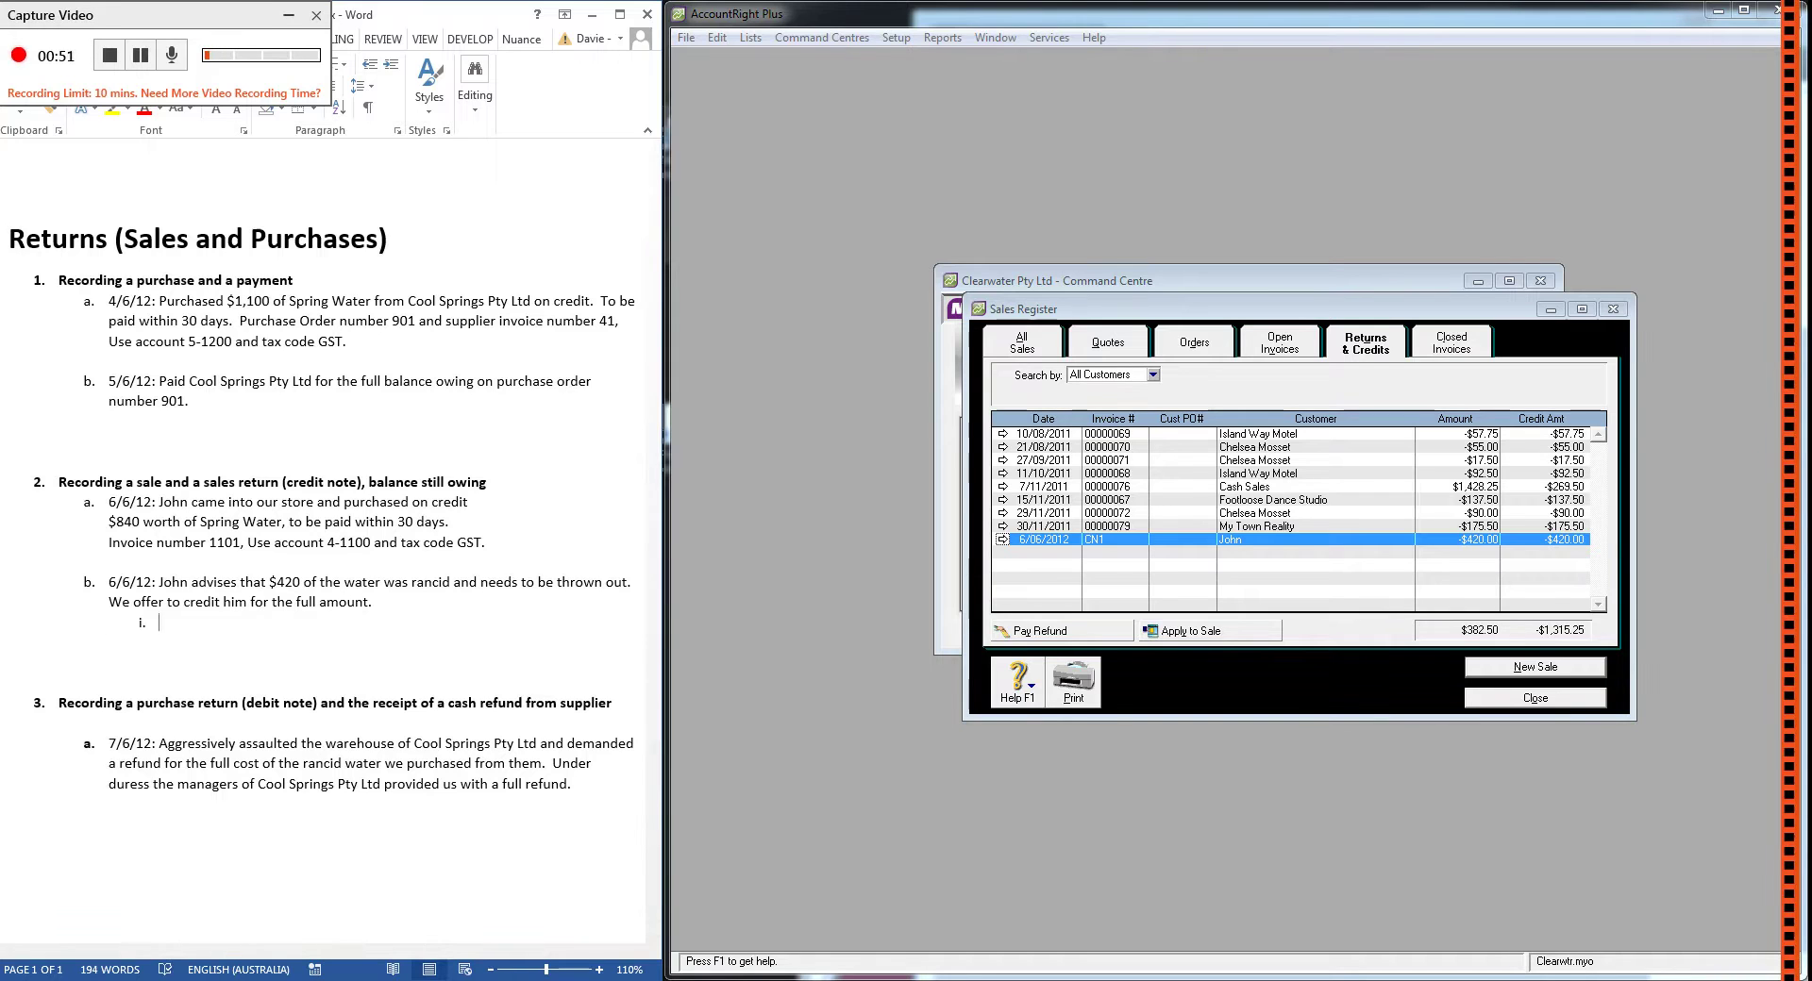
{"action": "type", "text": "Record the credit note"}
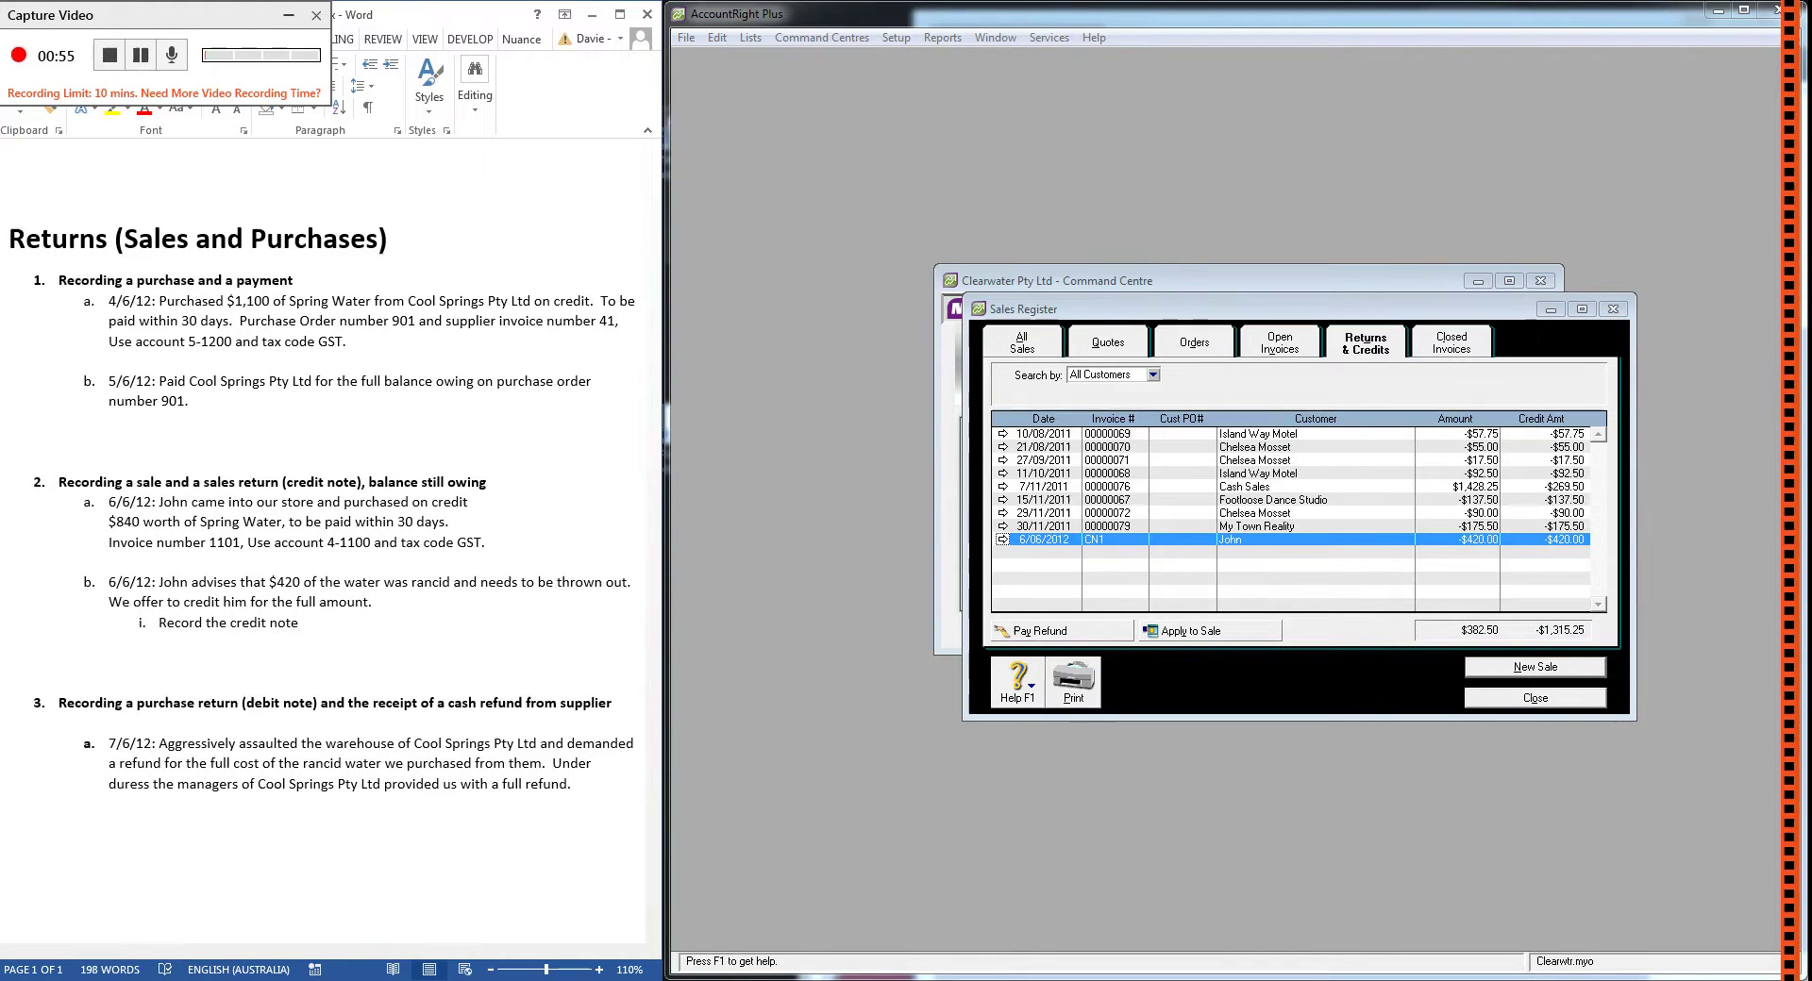
{"action": "left_click", "coordinate": [1567, 703]}
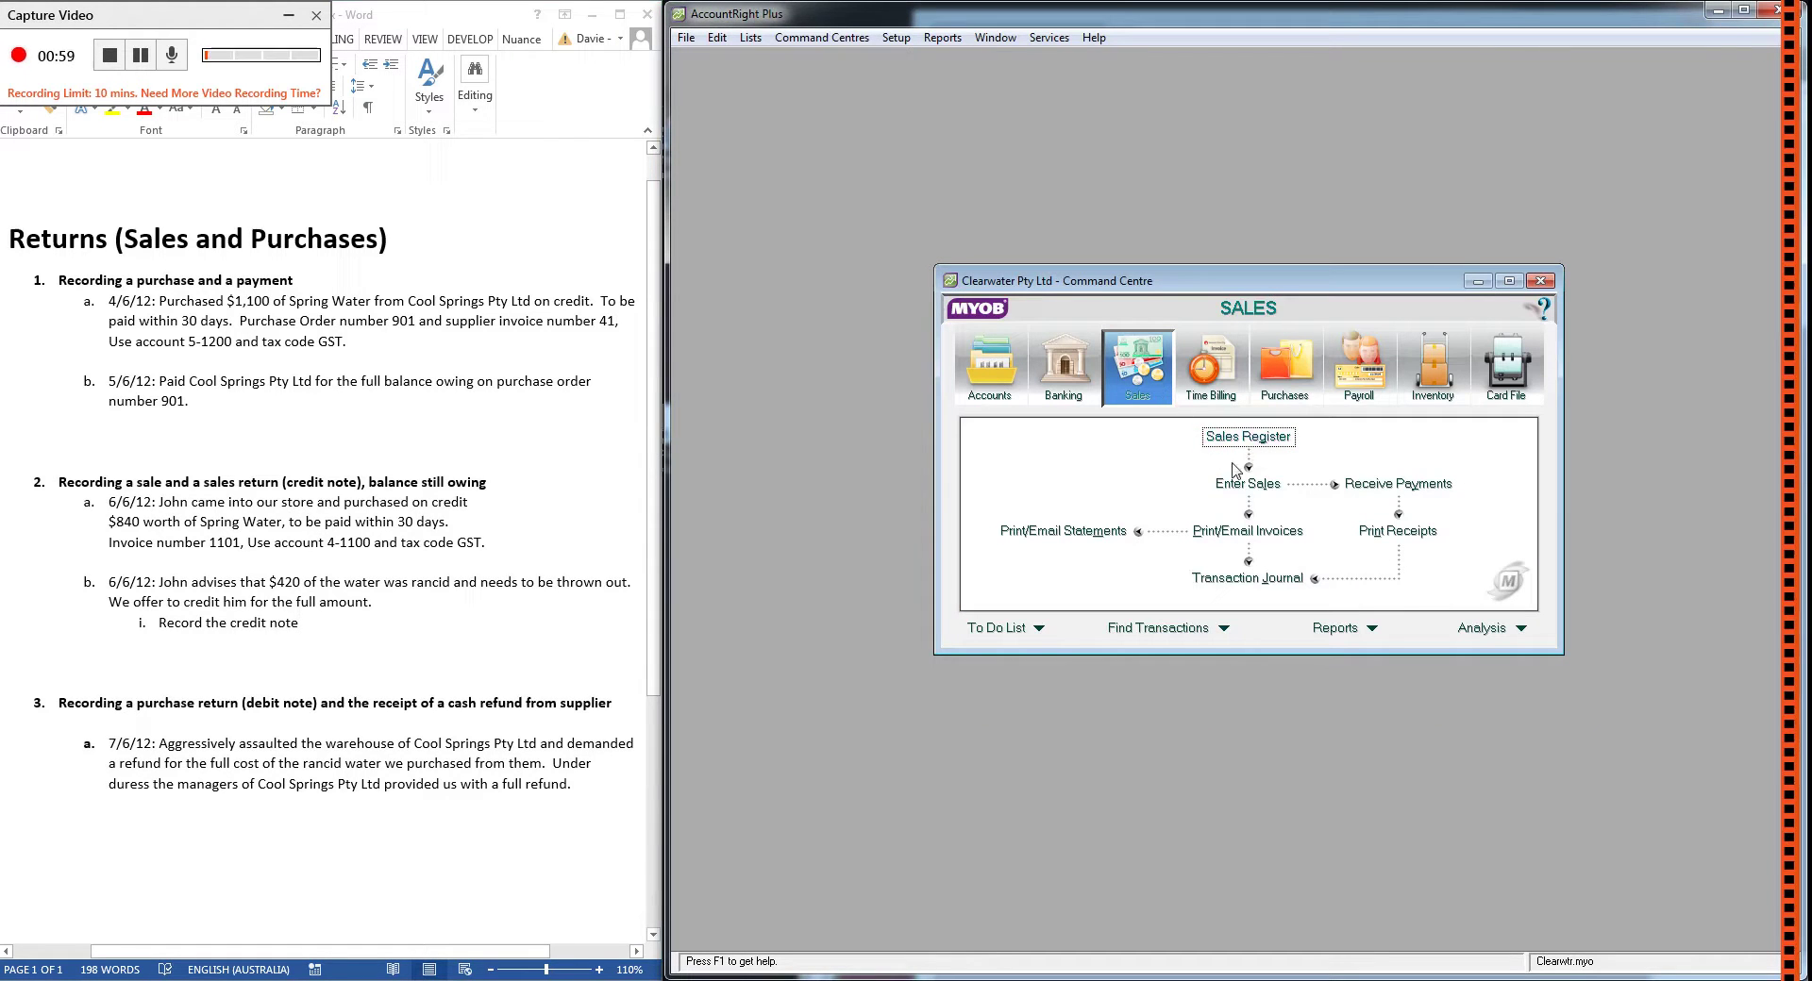
{"action": "left_click", "coordinate": [1247, 483]}
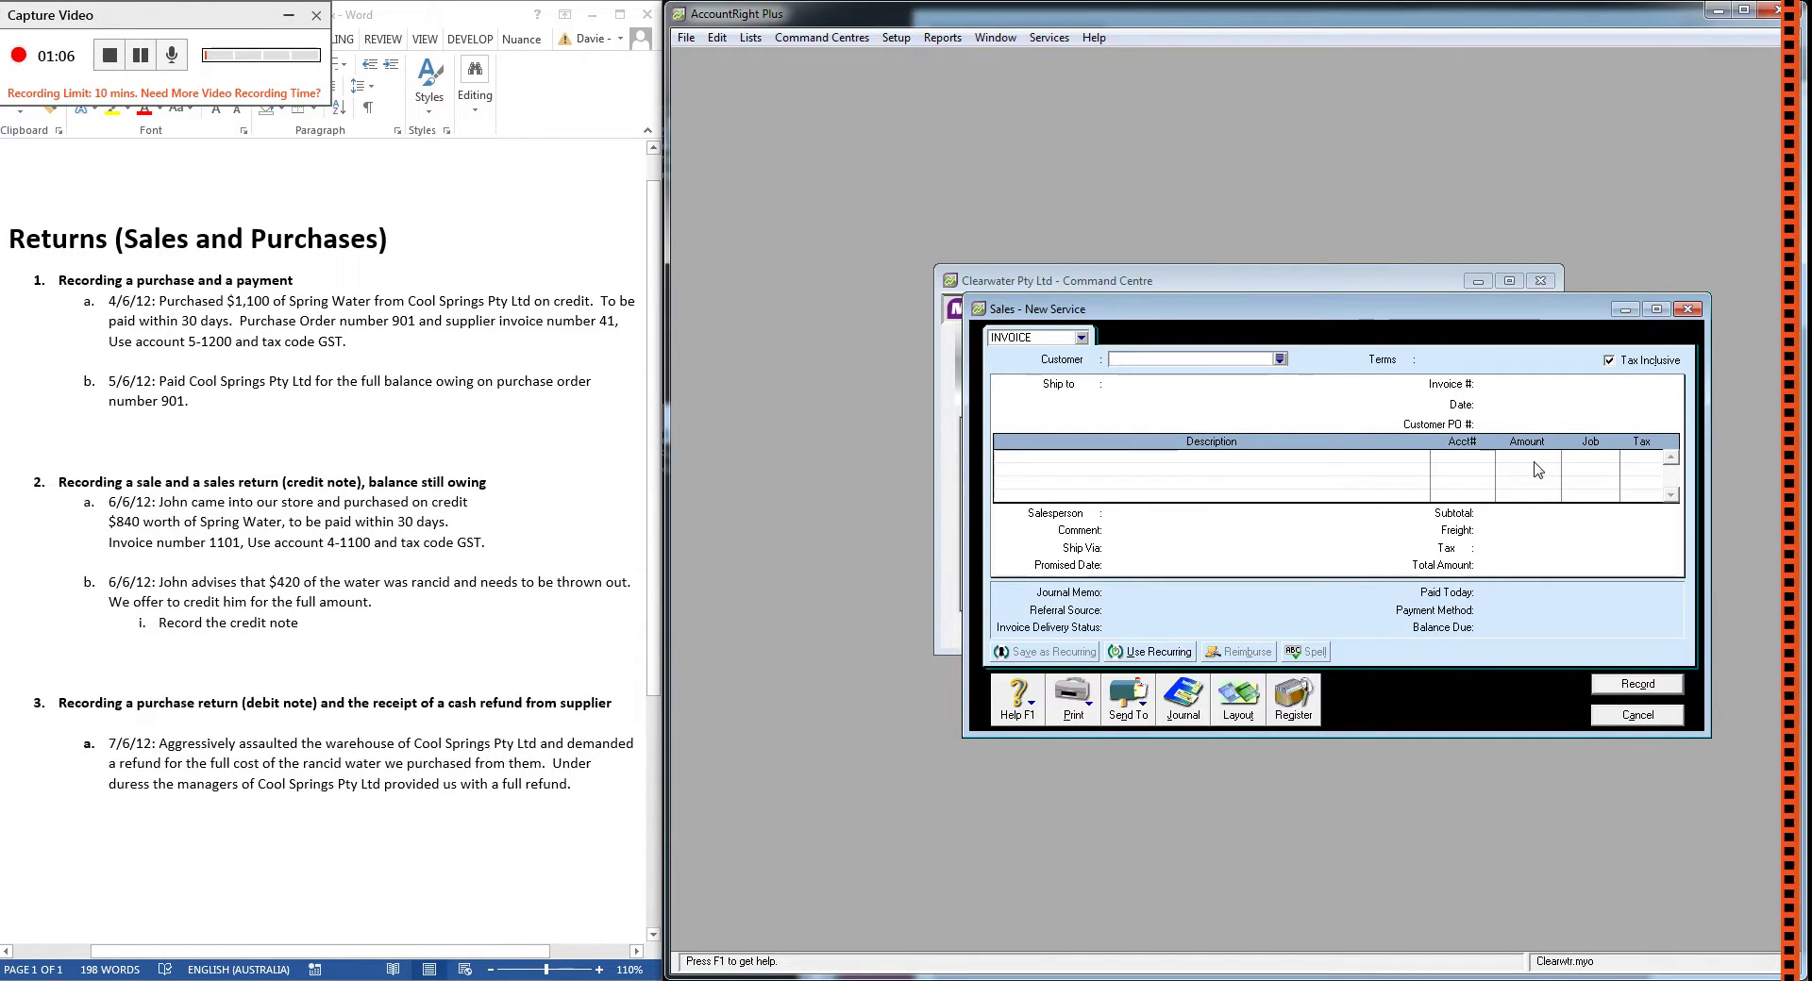
{"action": "left_click", "coordinate": [1611, 713]}
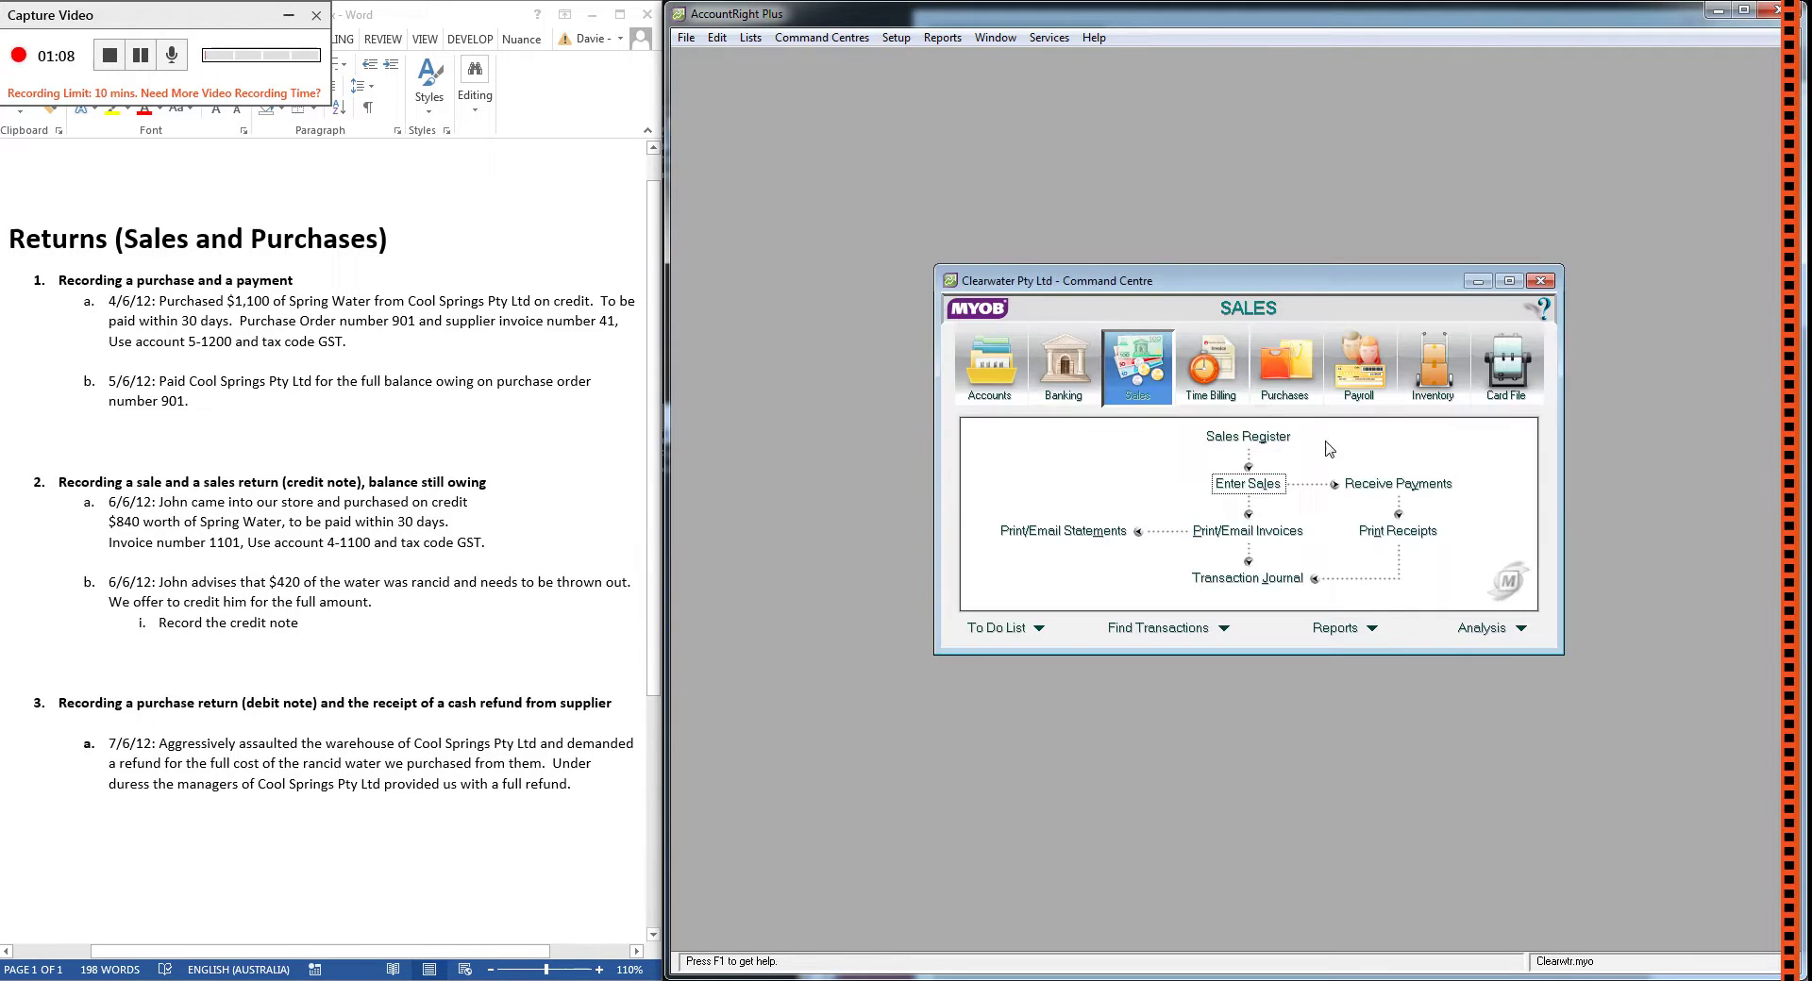
- Open the Sales Register's returns and credits list and select the 6/06/2012 credit note CN1
{"action": "left_click", "coordinate": [1274, 439]}
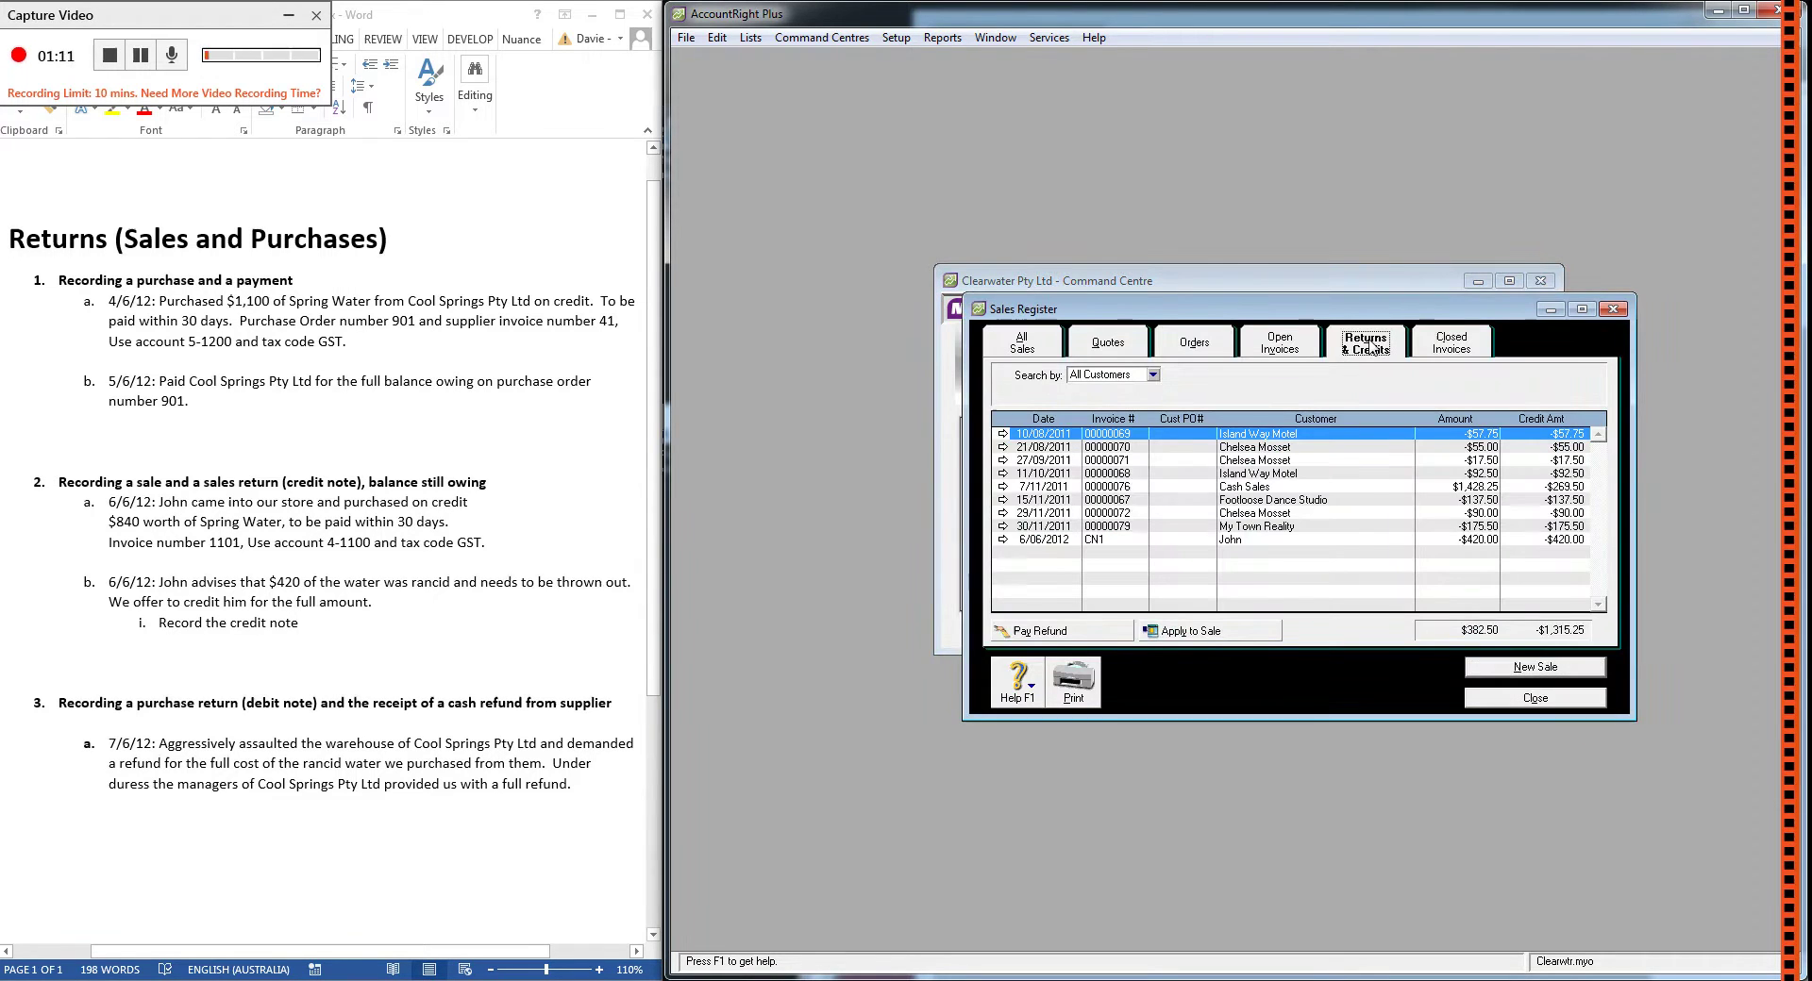
{"action": "left_click", "coordinate": [1175, 540]}
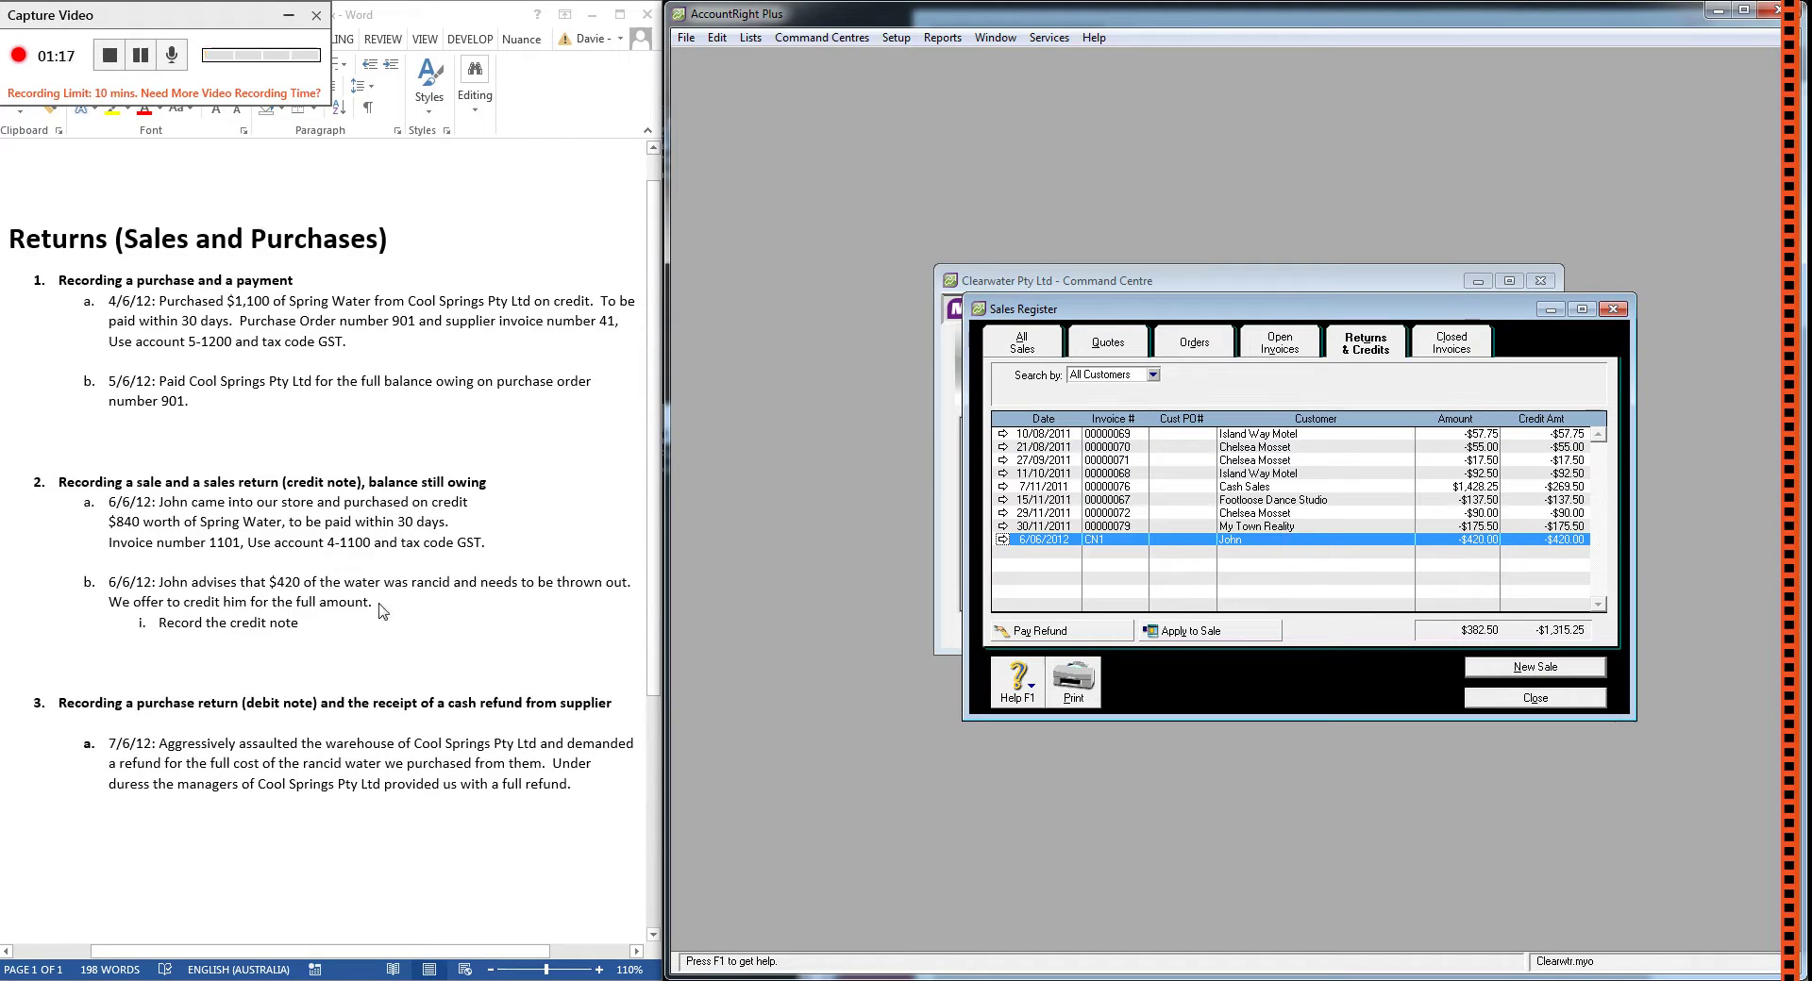
- In the Word document, add a second sub-item reading 'Tying together step' under item 2b
{"action": "left_click", "coordinate": [340, 621]}
{"action": "key", "text": "Return"}
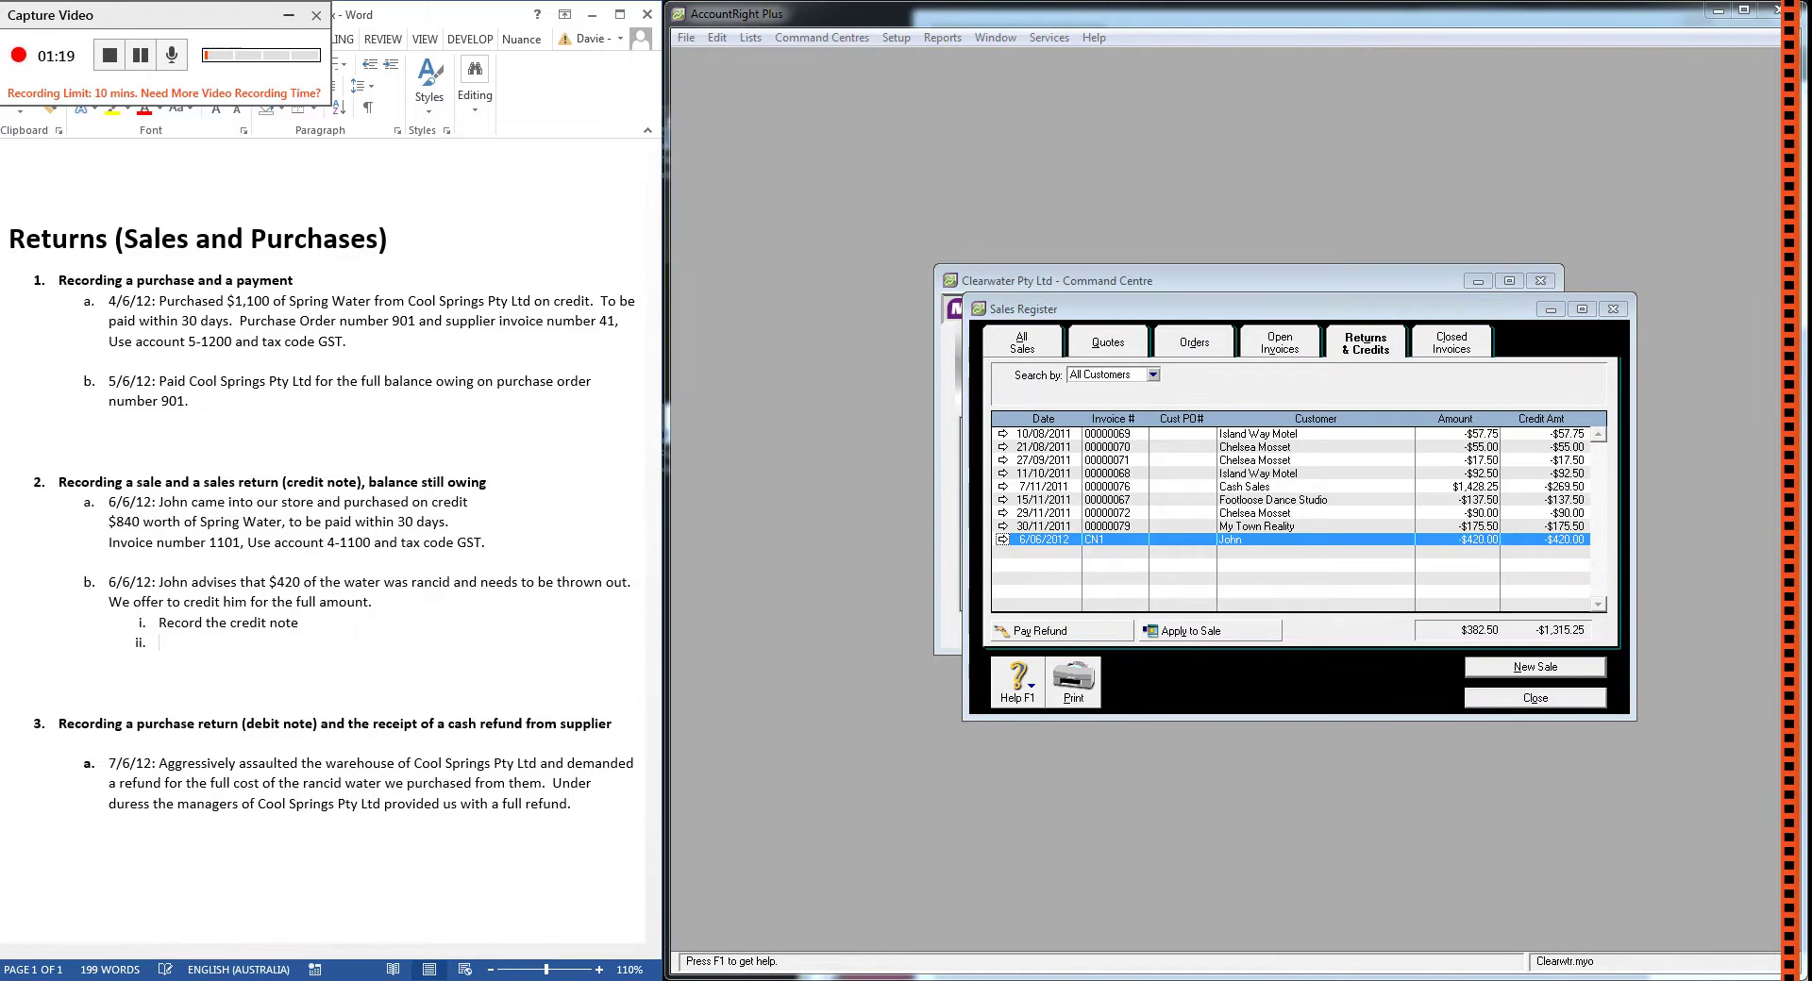
{"action": "type", "text": "'Tying together s"}
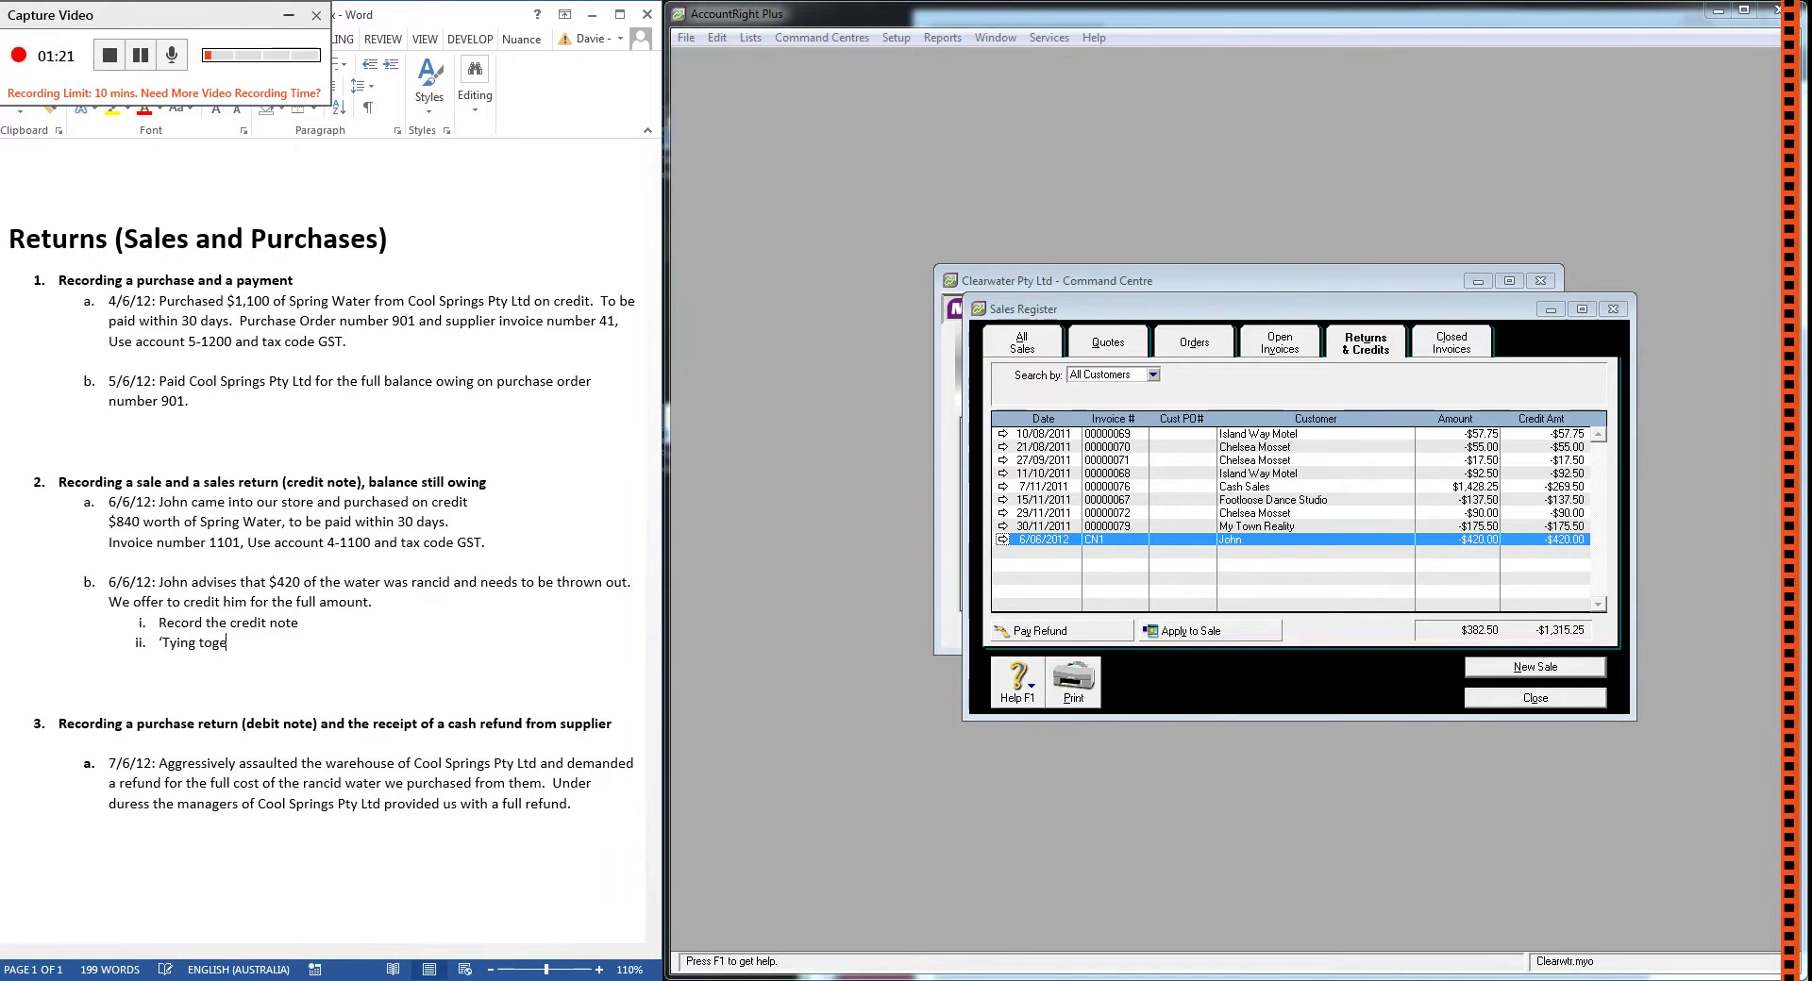
{"action": "type", "text": "tep'"}
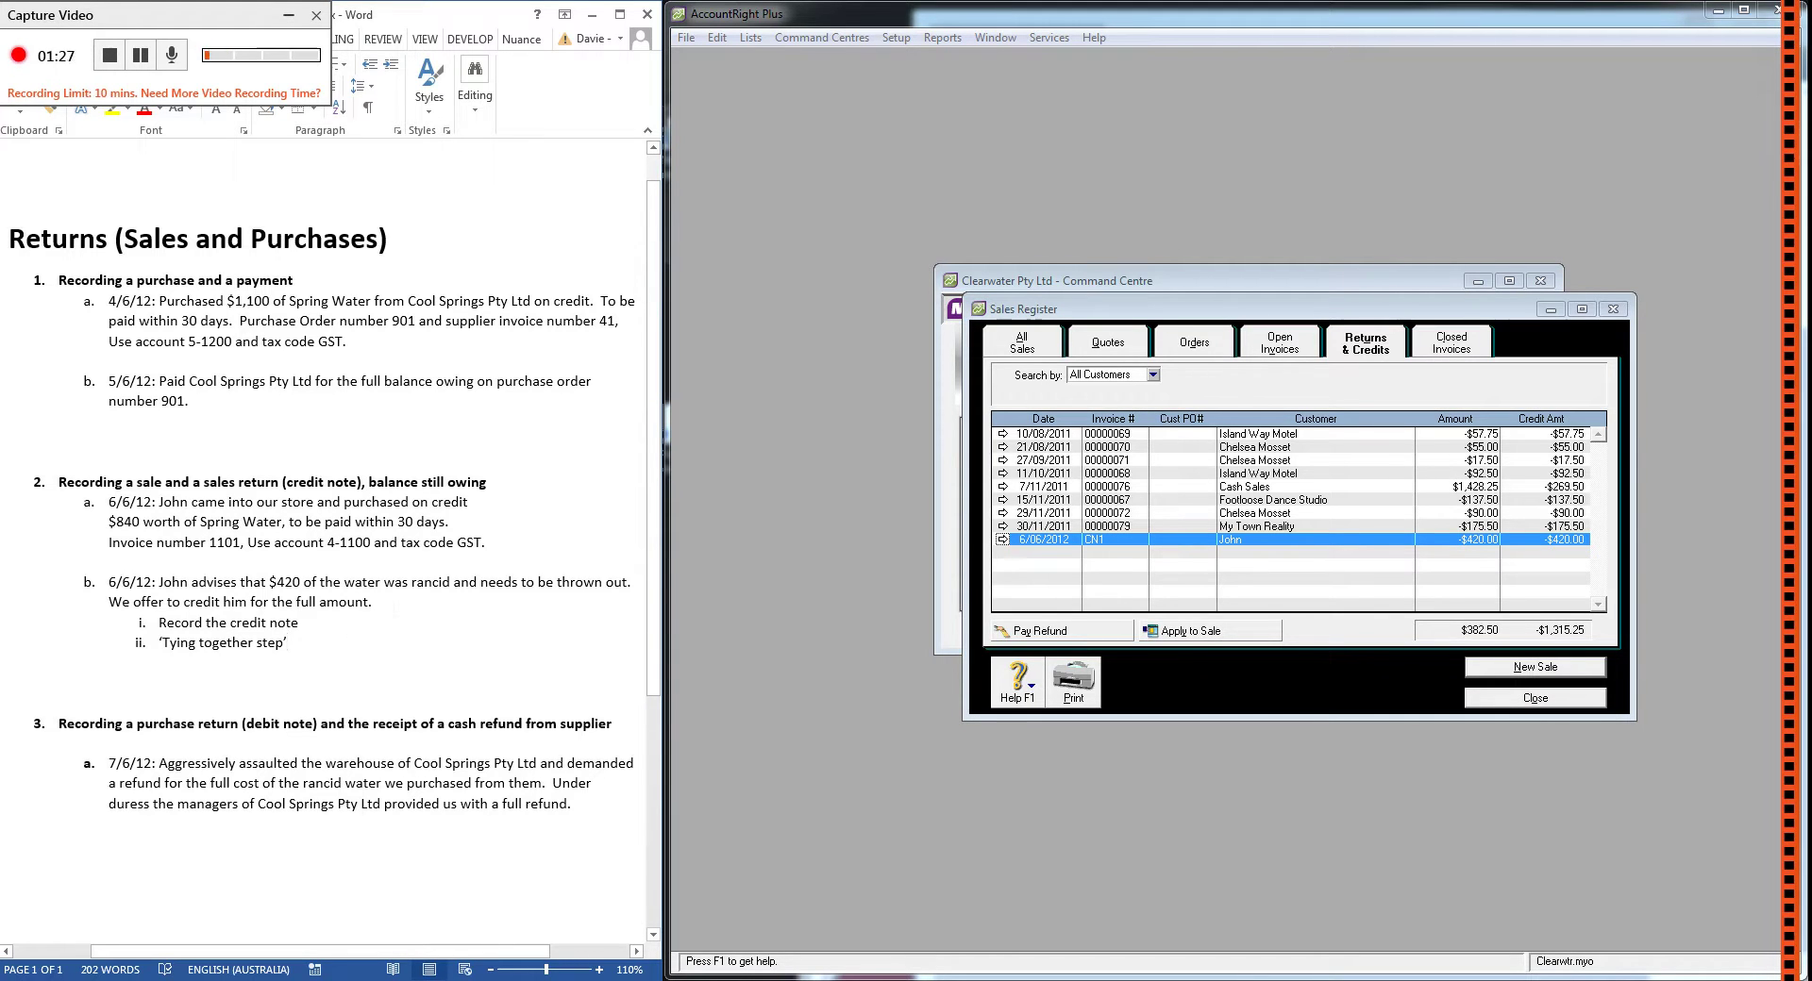
- Review the original credit sale, its amount and the rancid water return described in exercise 2
{"action": "left_click_drag", "start_coordinate": [486, 545], "coordinate": [94, 510]}
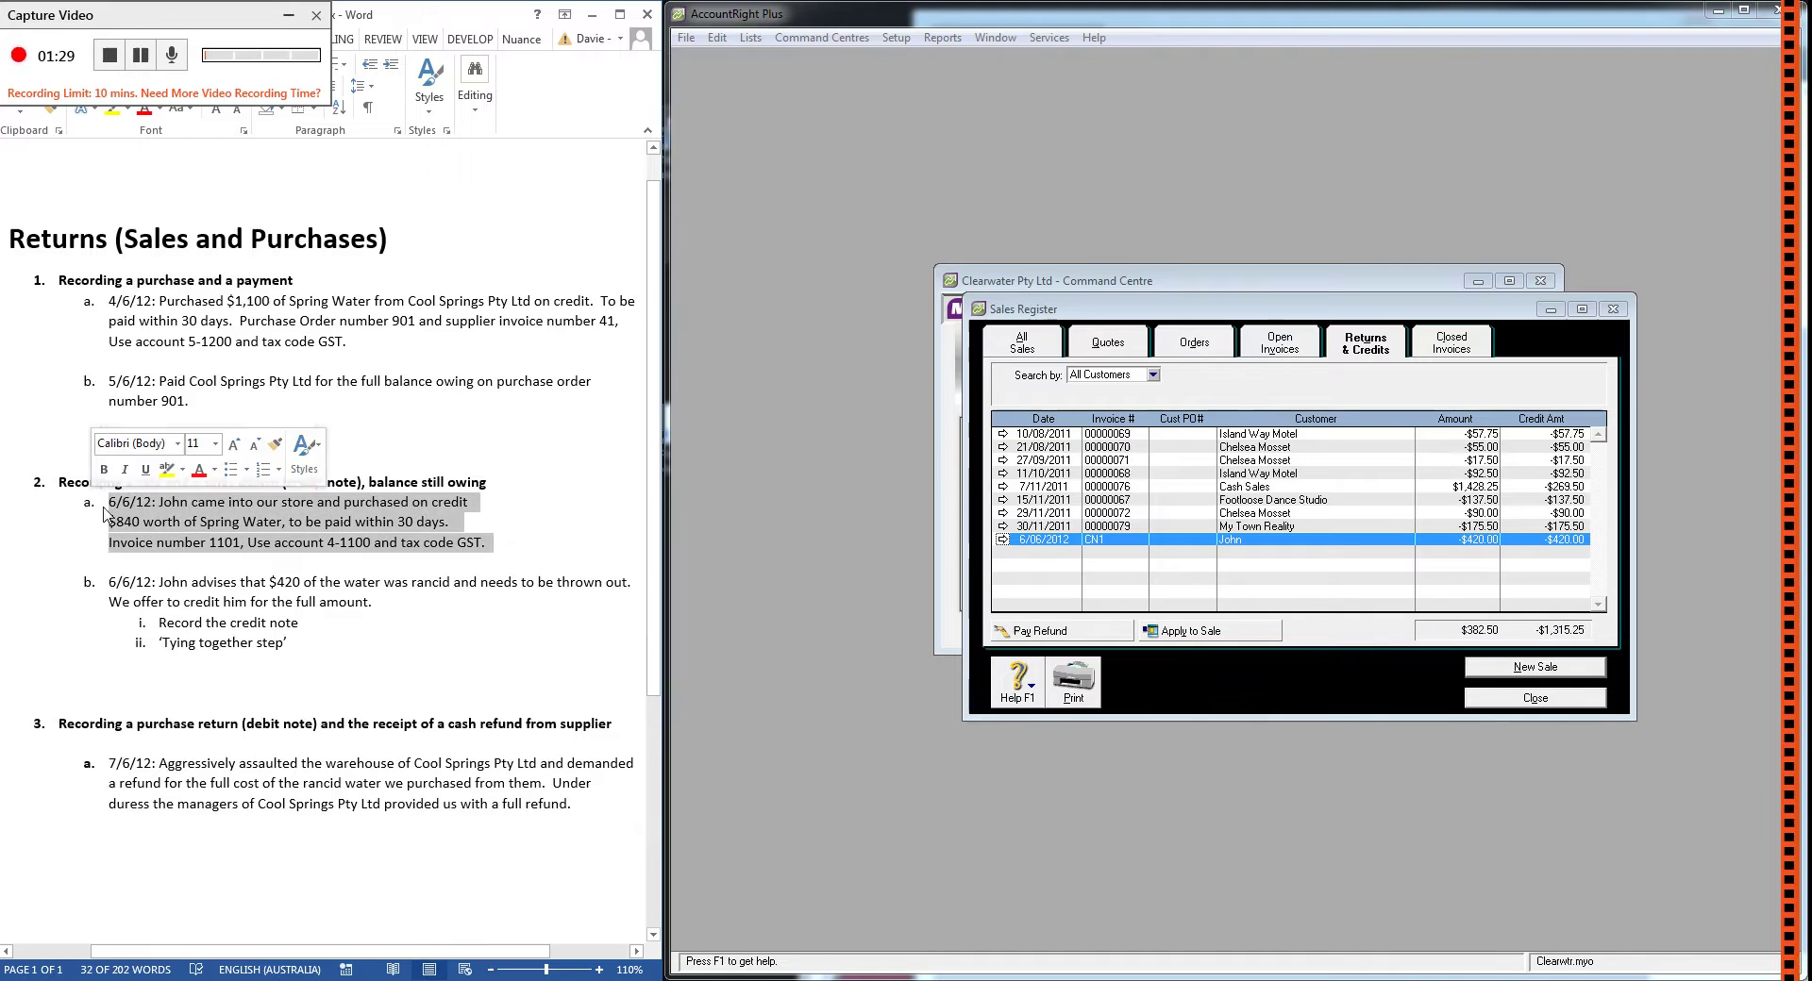
{"action": "left_click_drag", "start_coordinate": [381, 604], "coordinate": [110, 582]}
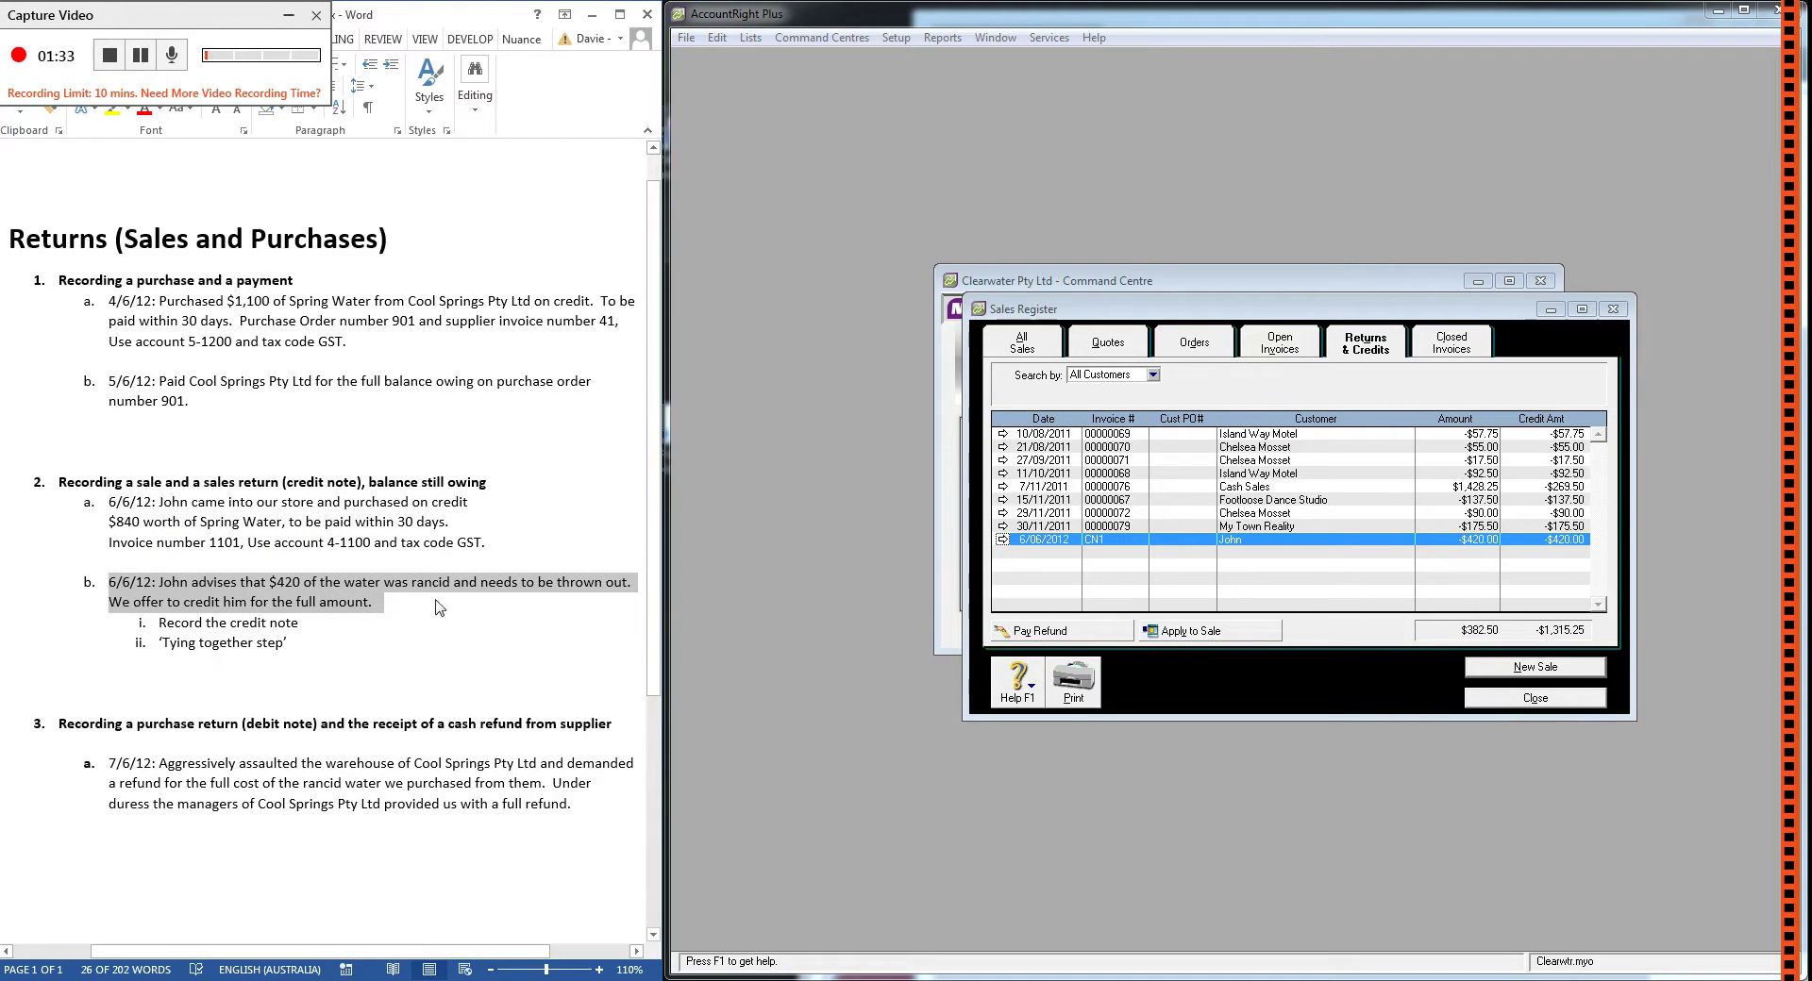
{"action": "key", "text": "Right"}
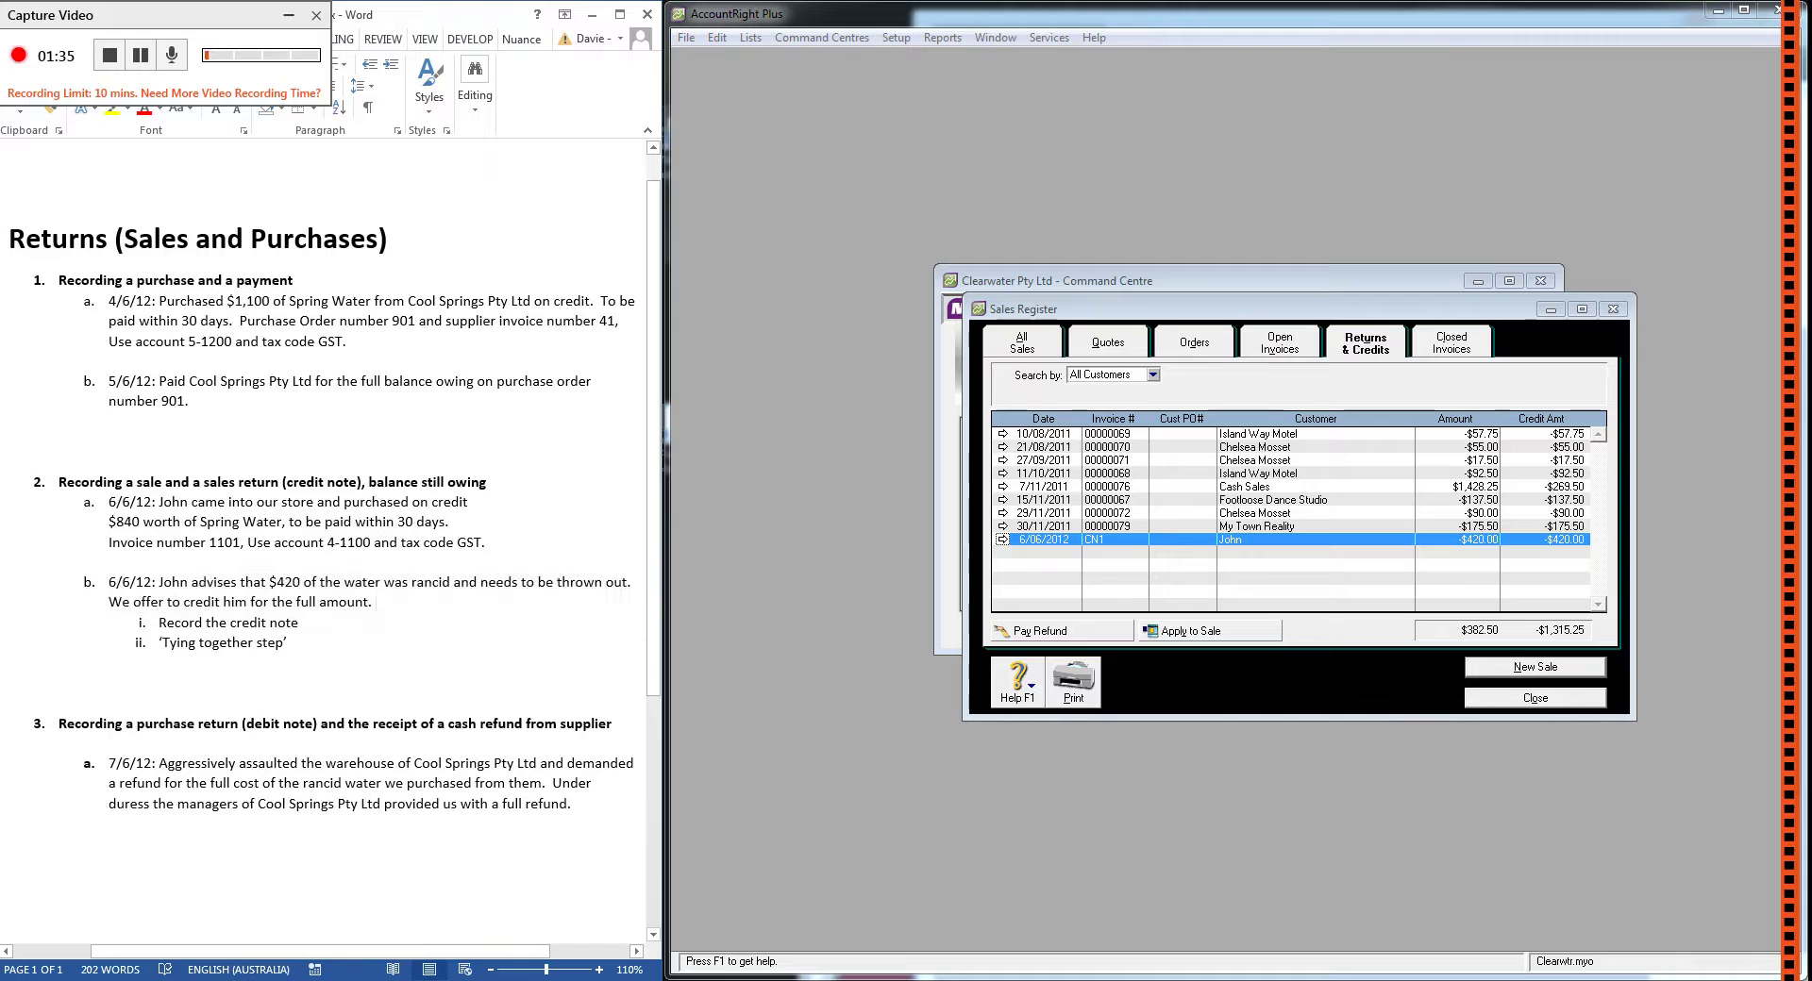
{"action": "key", "text": "ctrl+shift+Up"}
{"action": "triple_click", "coordinate": [135, 524]}
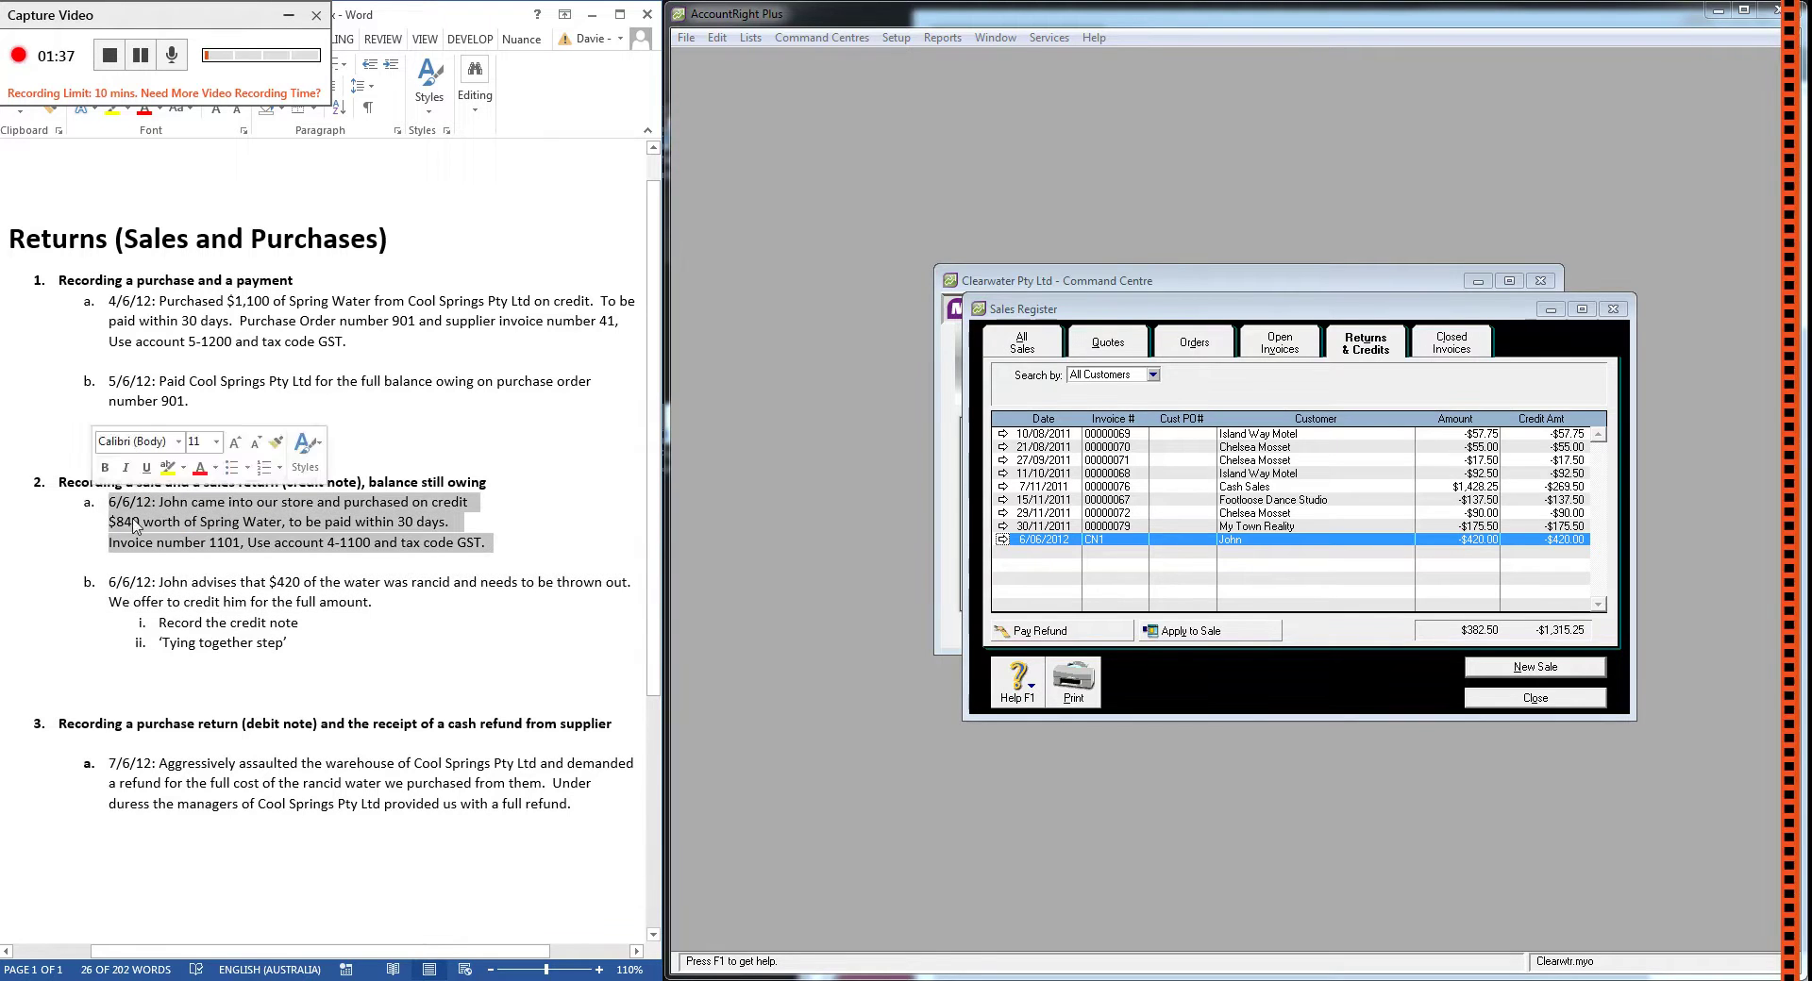
{"action": "key", "text": "End"}
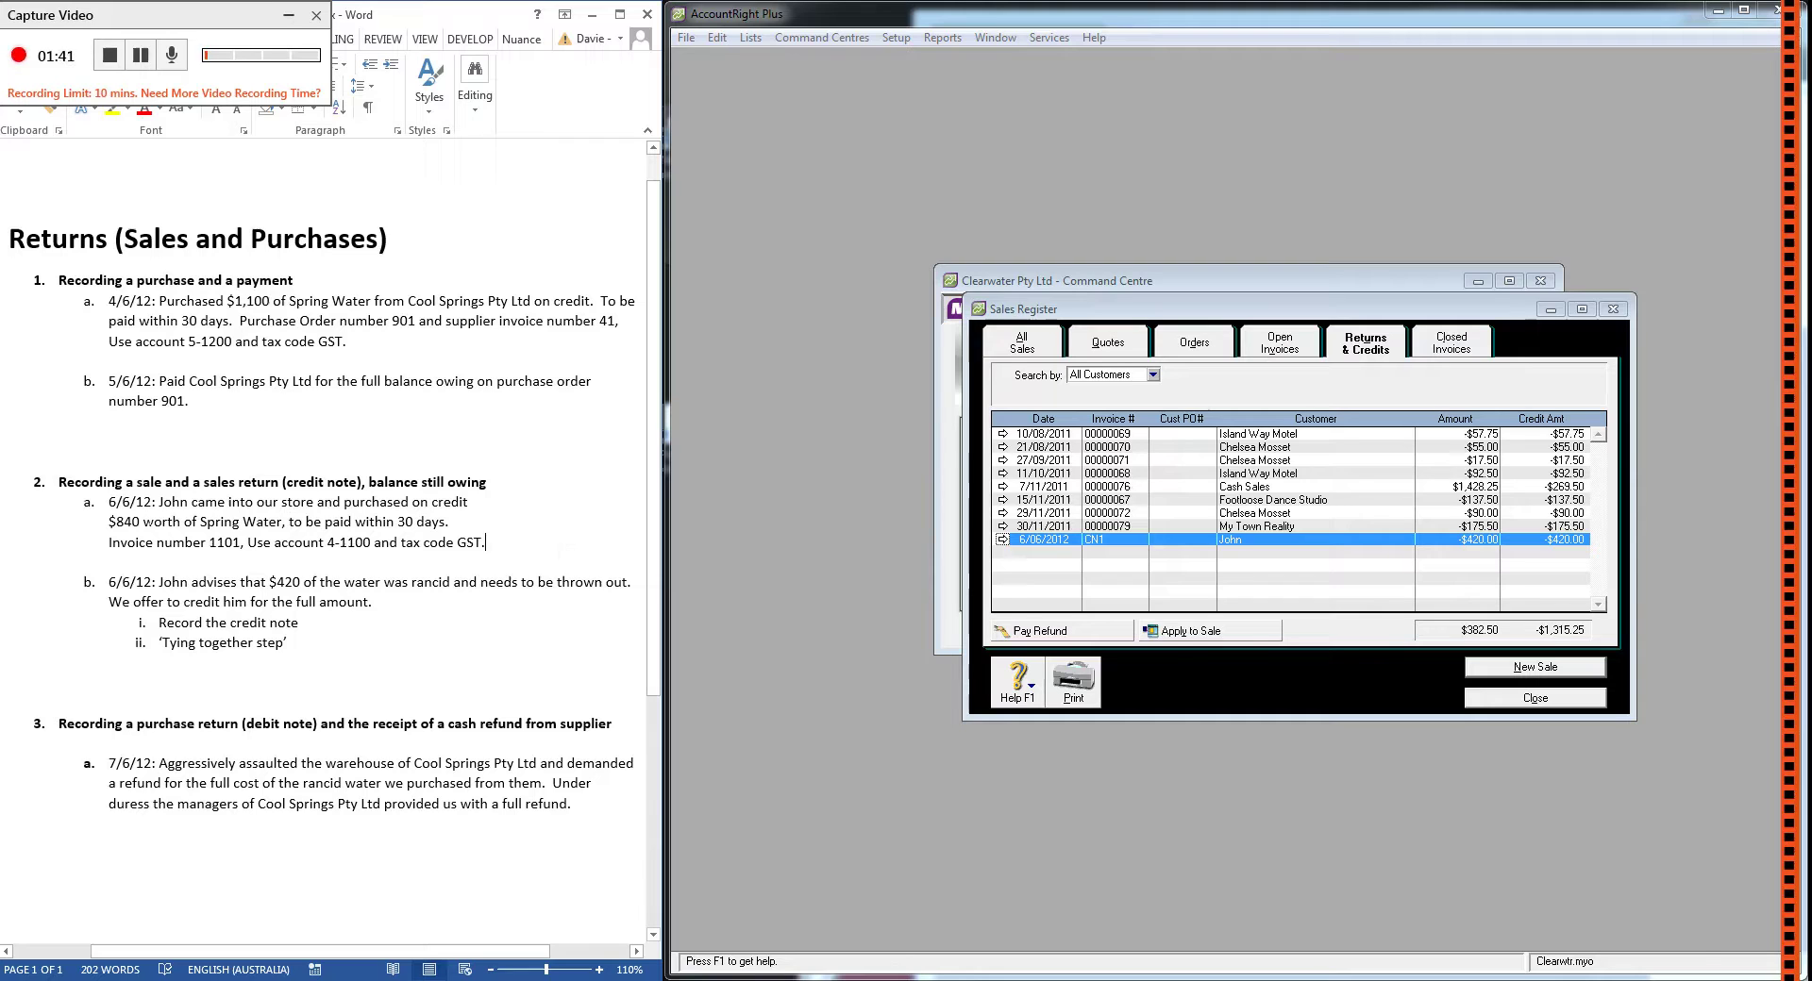
{"action": "left_click_drag", "start_coordinate": [142, 521], "coordinate": [109, 522]}
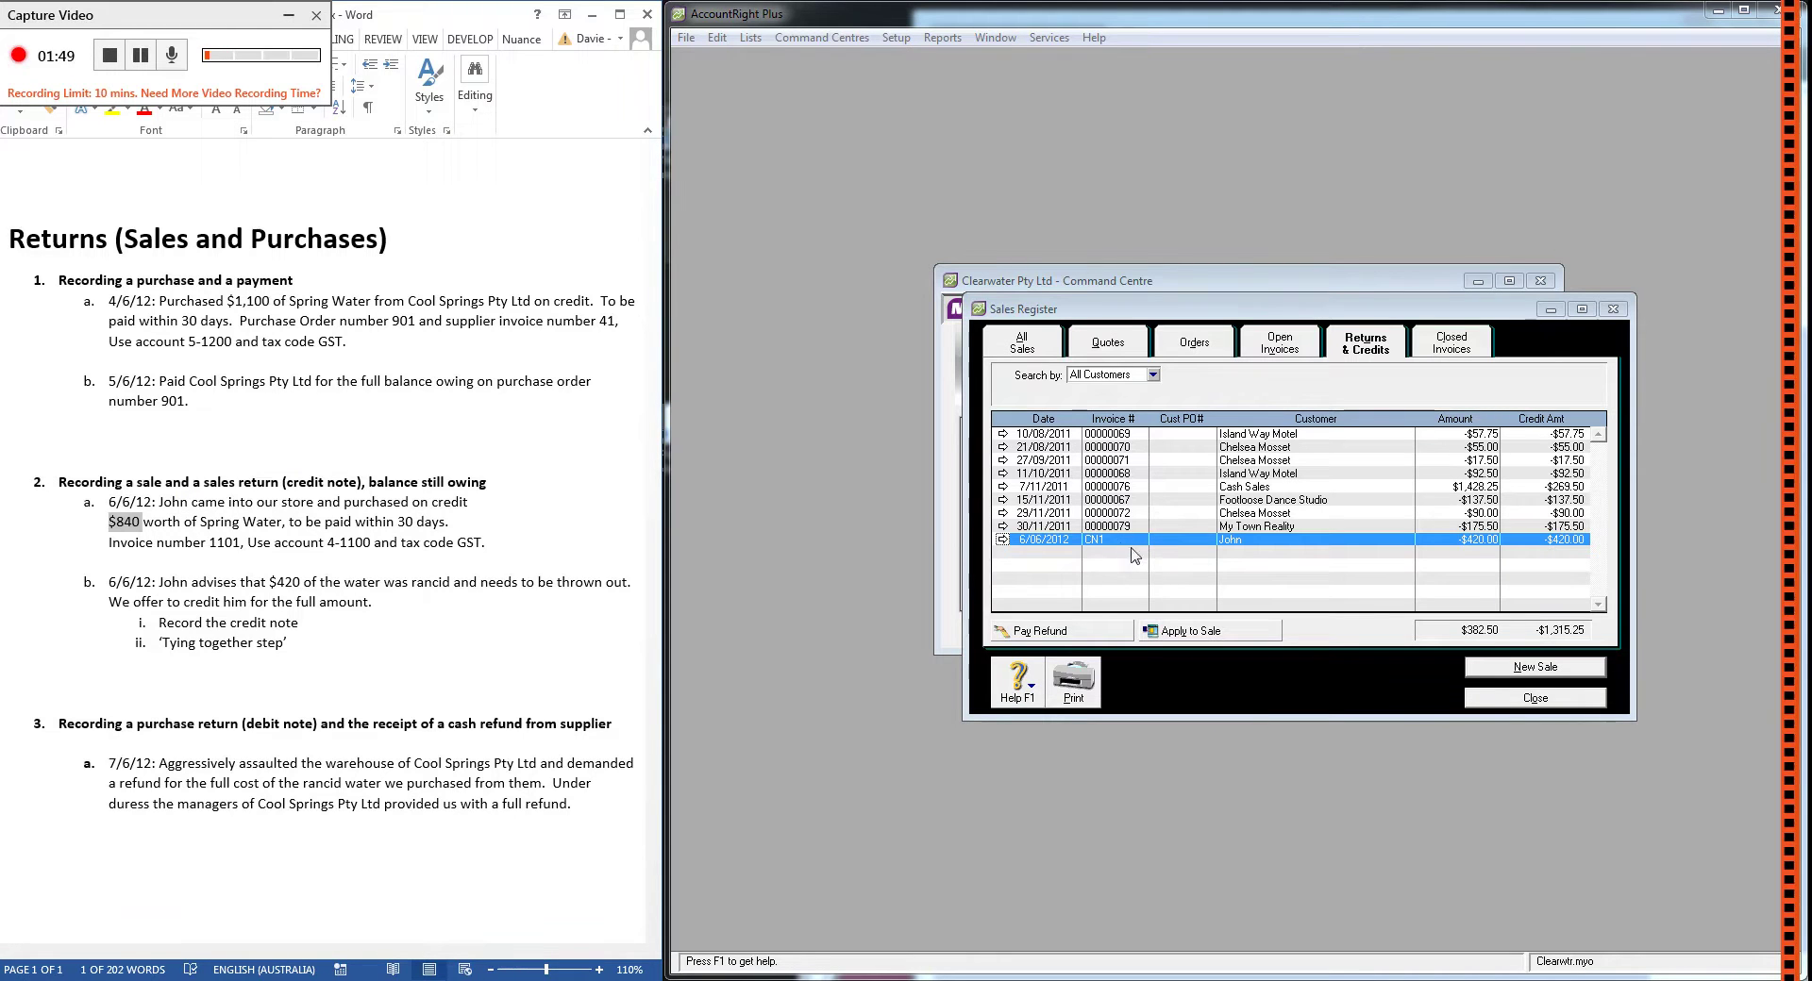
- Apply credit note CN1 to the customer's open invoice for $420.00, dated 6/06/2012, record it and close the Sales Register
{"action": "left_click", "coordinate": [1200, 632]}
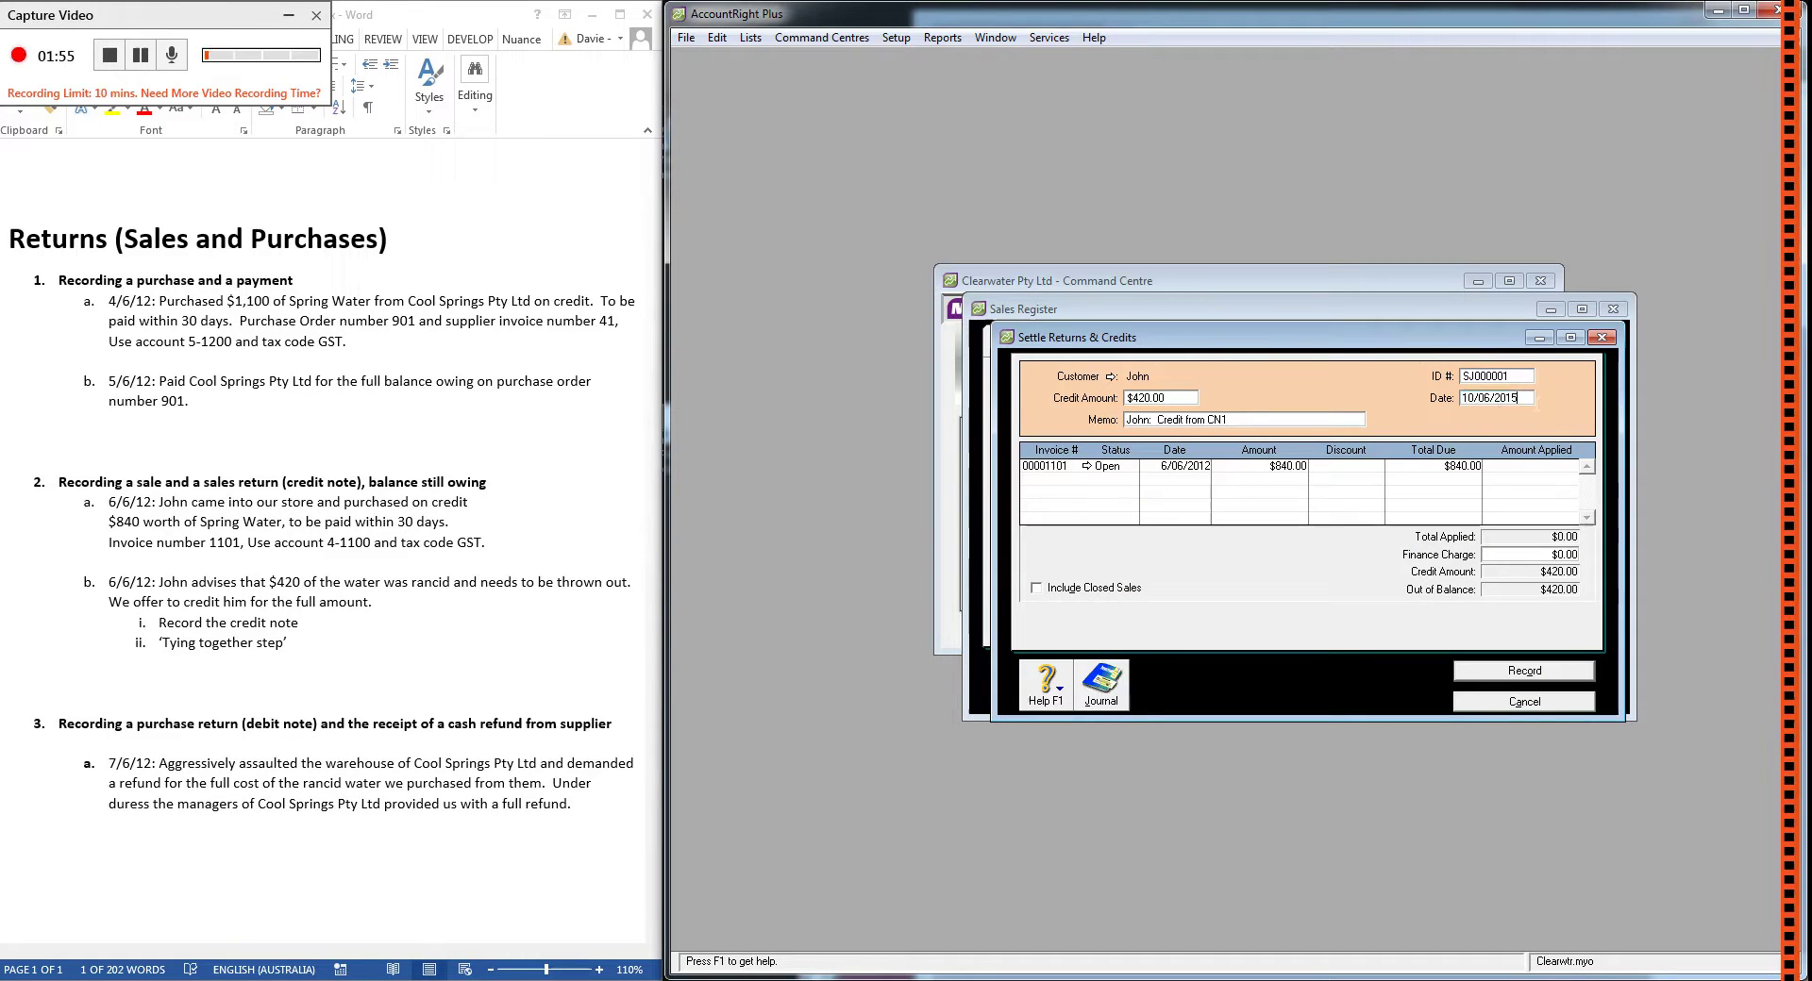
{"action": "type", "text": "6/6/12"}
{"action": "key", "text": "Tab"}
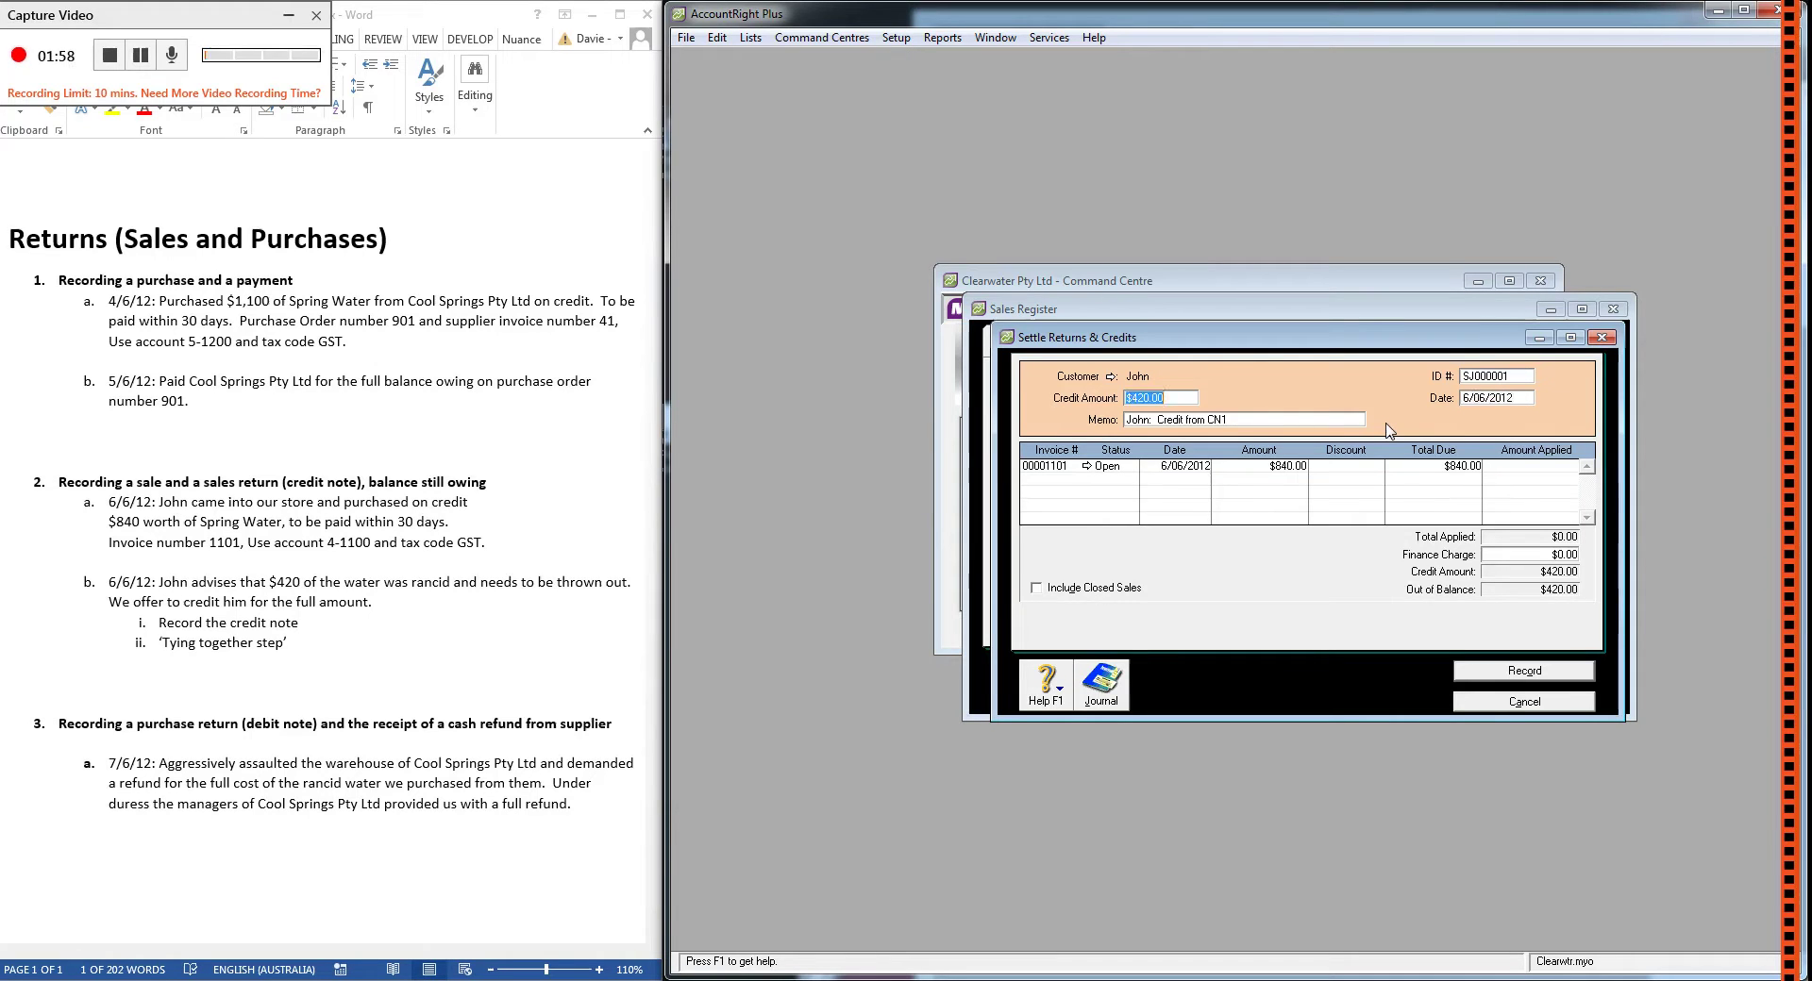
{"action": "left_click", "coordinate": [1547, 466]}
{"action": "key", "text": "Tab"}
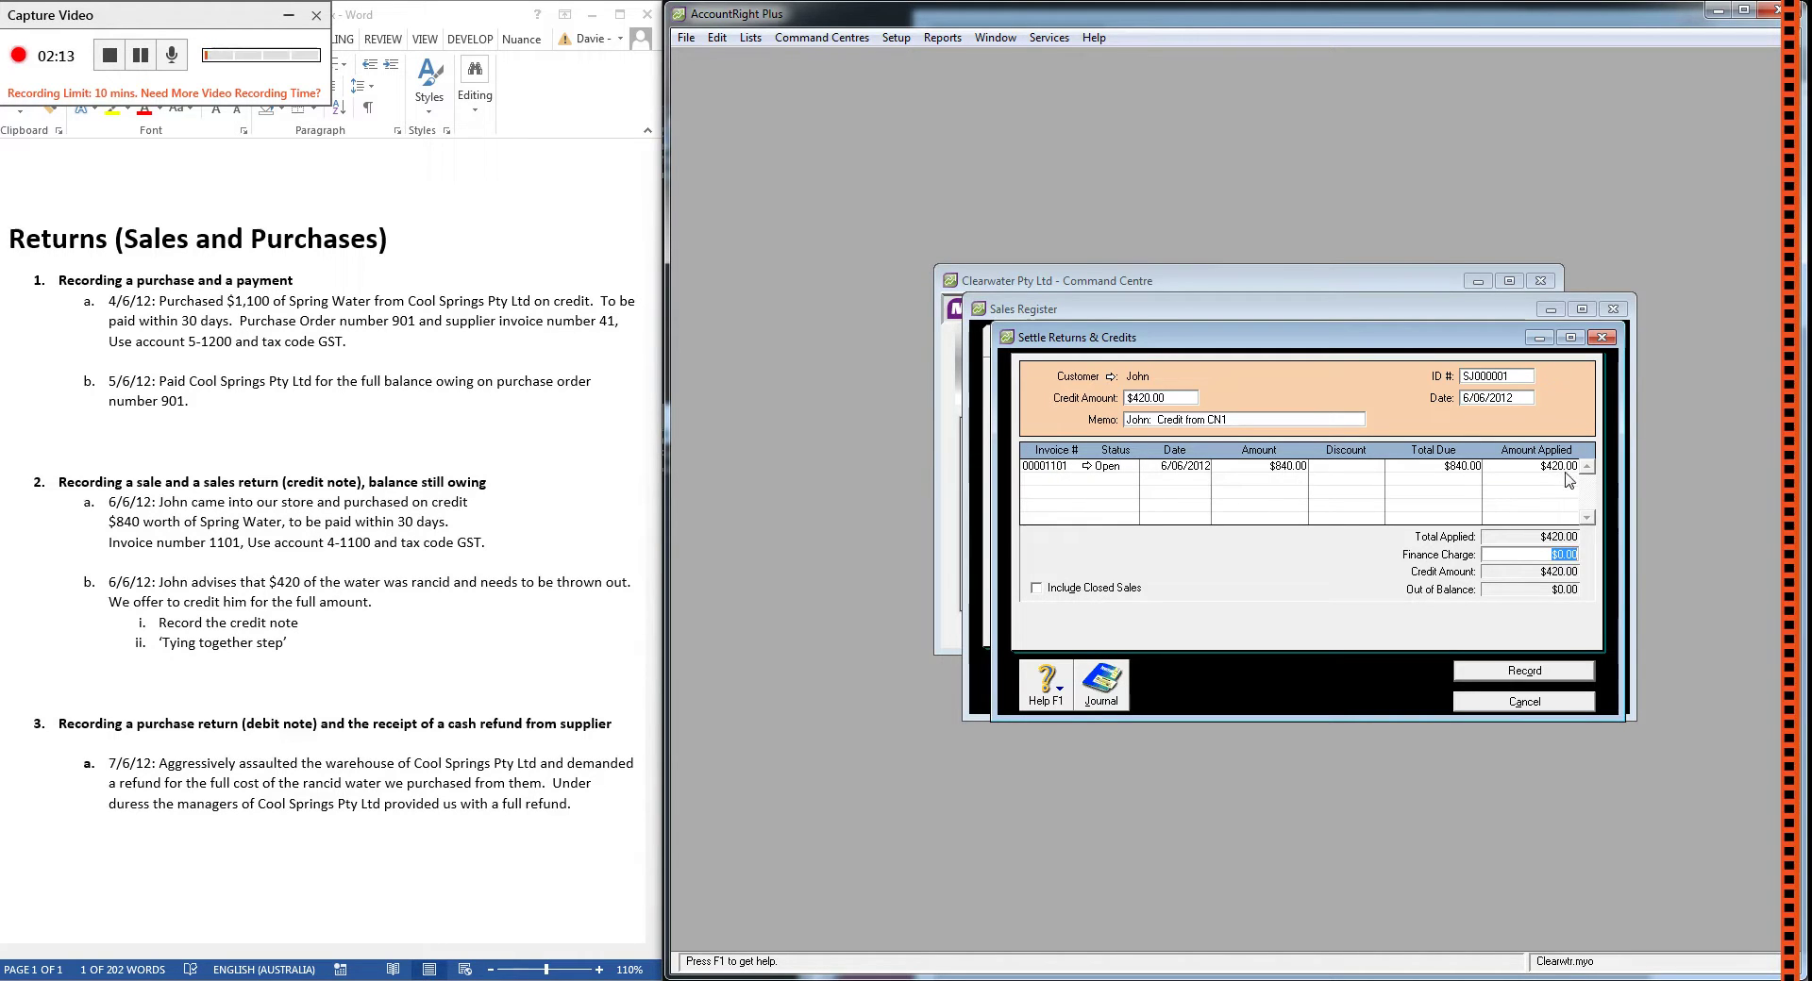
{"action": "left_click", "coordinate": [1552, 672]}
{"action": "left_click", "coordinate": [1535, 698]}
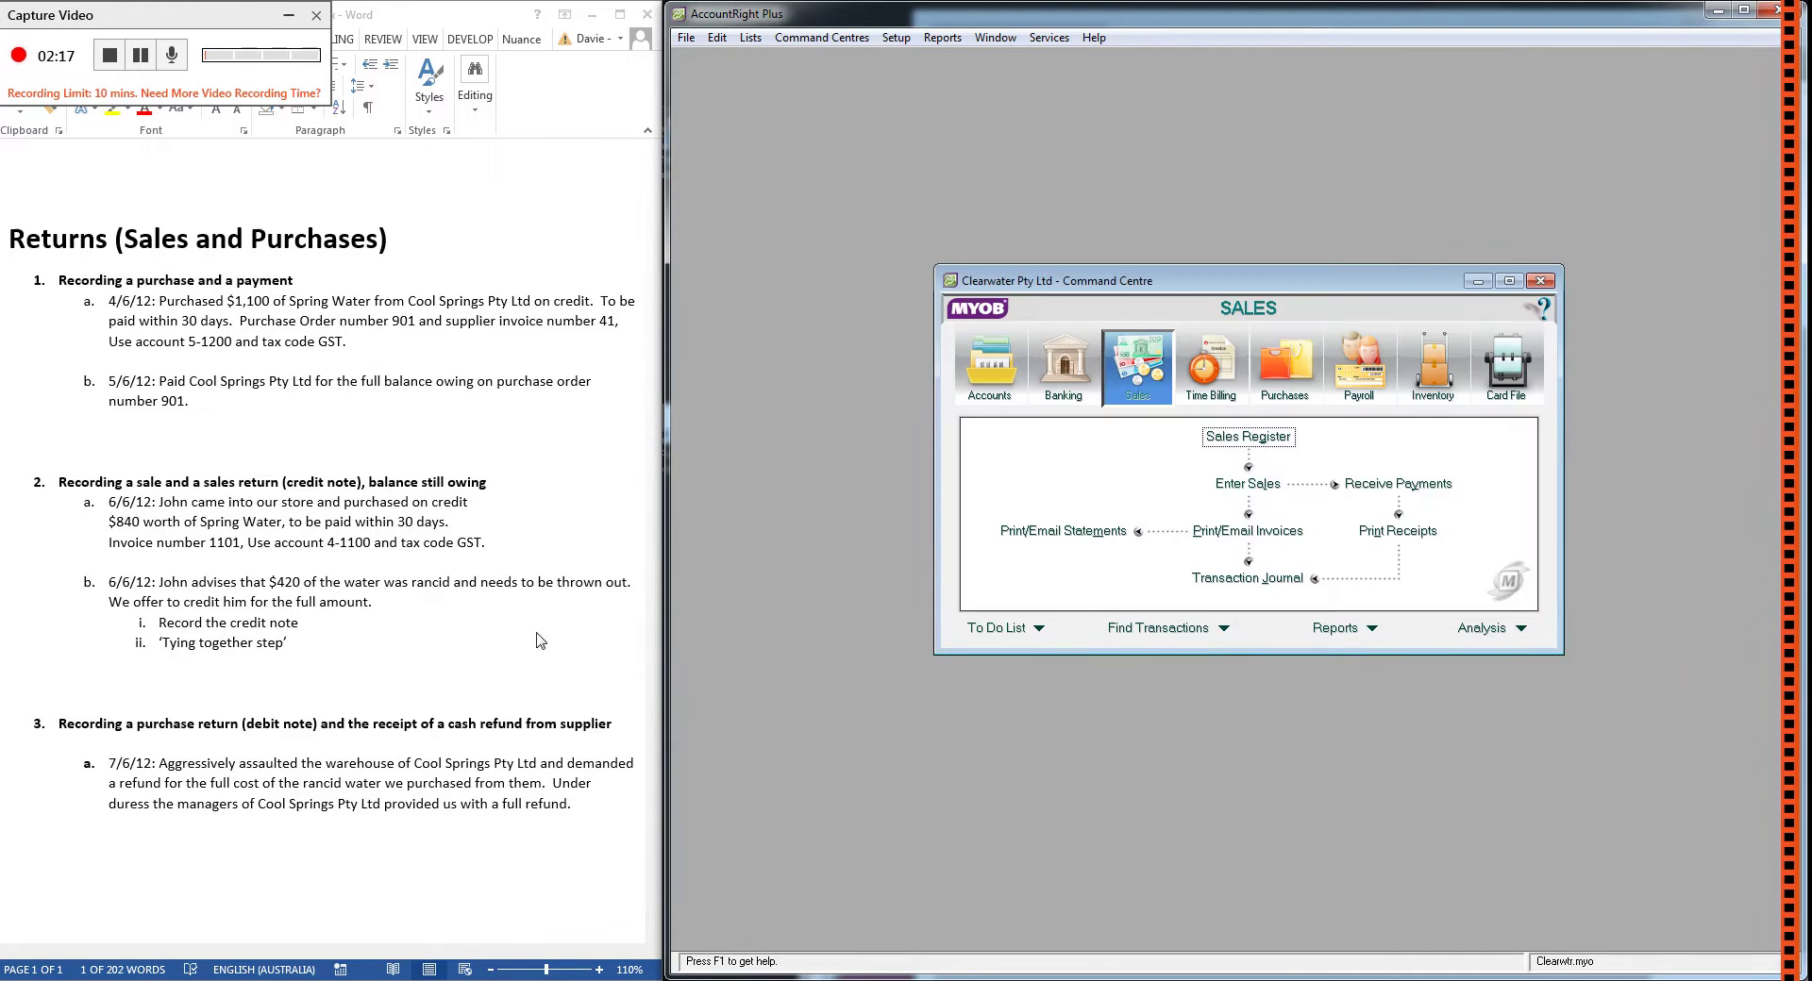
- Review the Word exercises for the supplier, the rancid water amount and the refund details of the purchase return
{"action": "left_click_drag", "start_coordinate": [297, 643], "coordinate": [58, 280]}
{"action": "key", "text": "Right"}
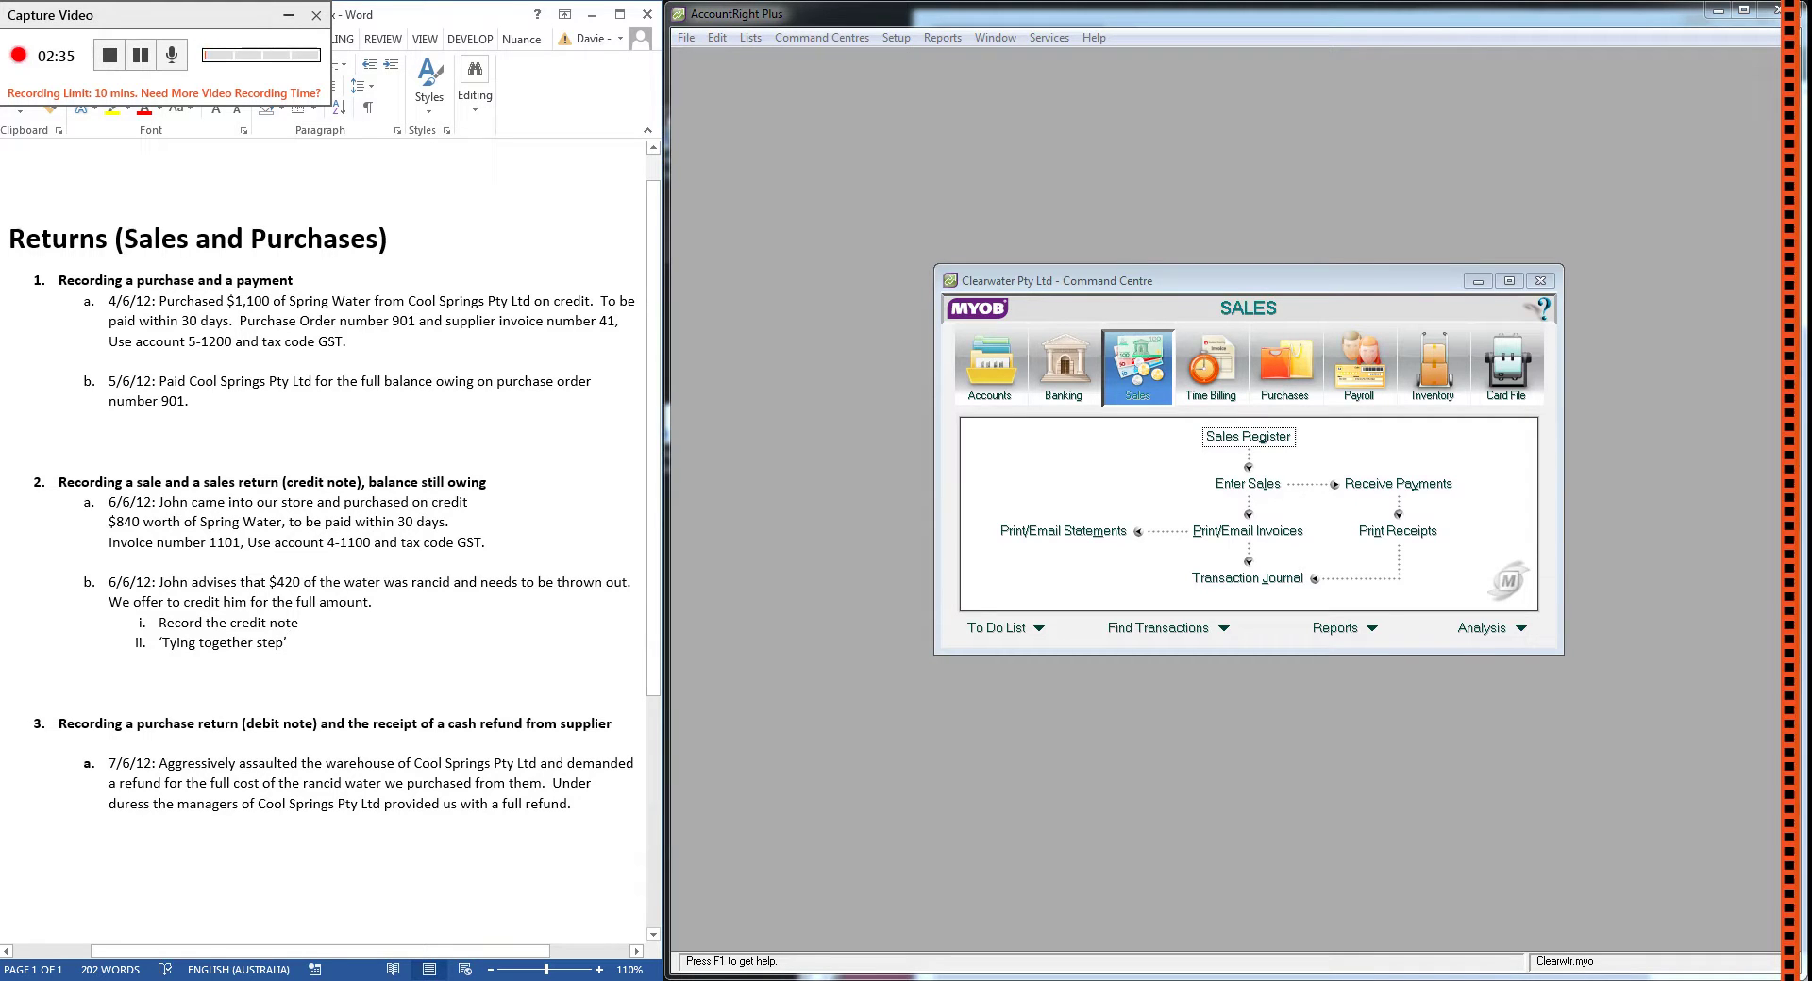
{"action": "left_click_drag", "start_coordinate": [314, 582], "coordinate": [269, 582]}
{"action": "left_click", "coordinate": [298, 623]}
{"action": "left_click_drag", "start_coordinate": [534, 301], "coordinate": [408, 301]}
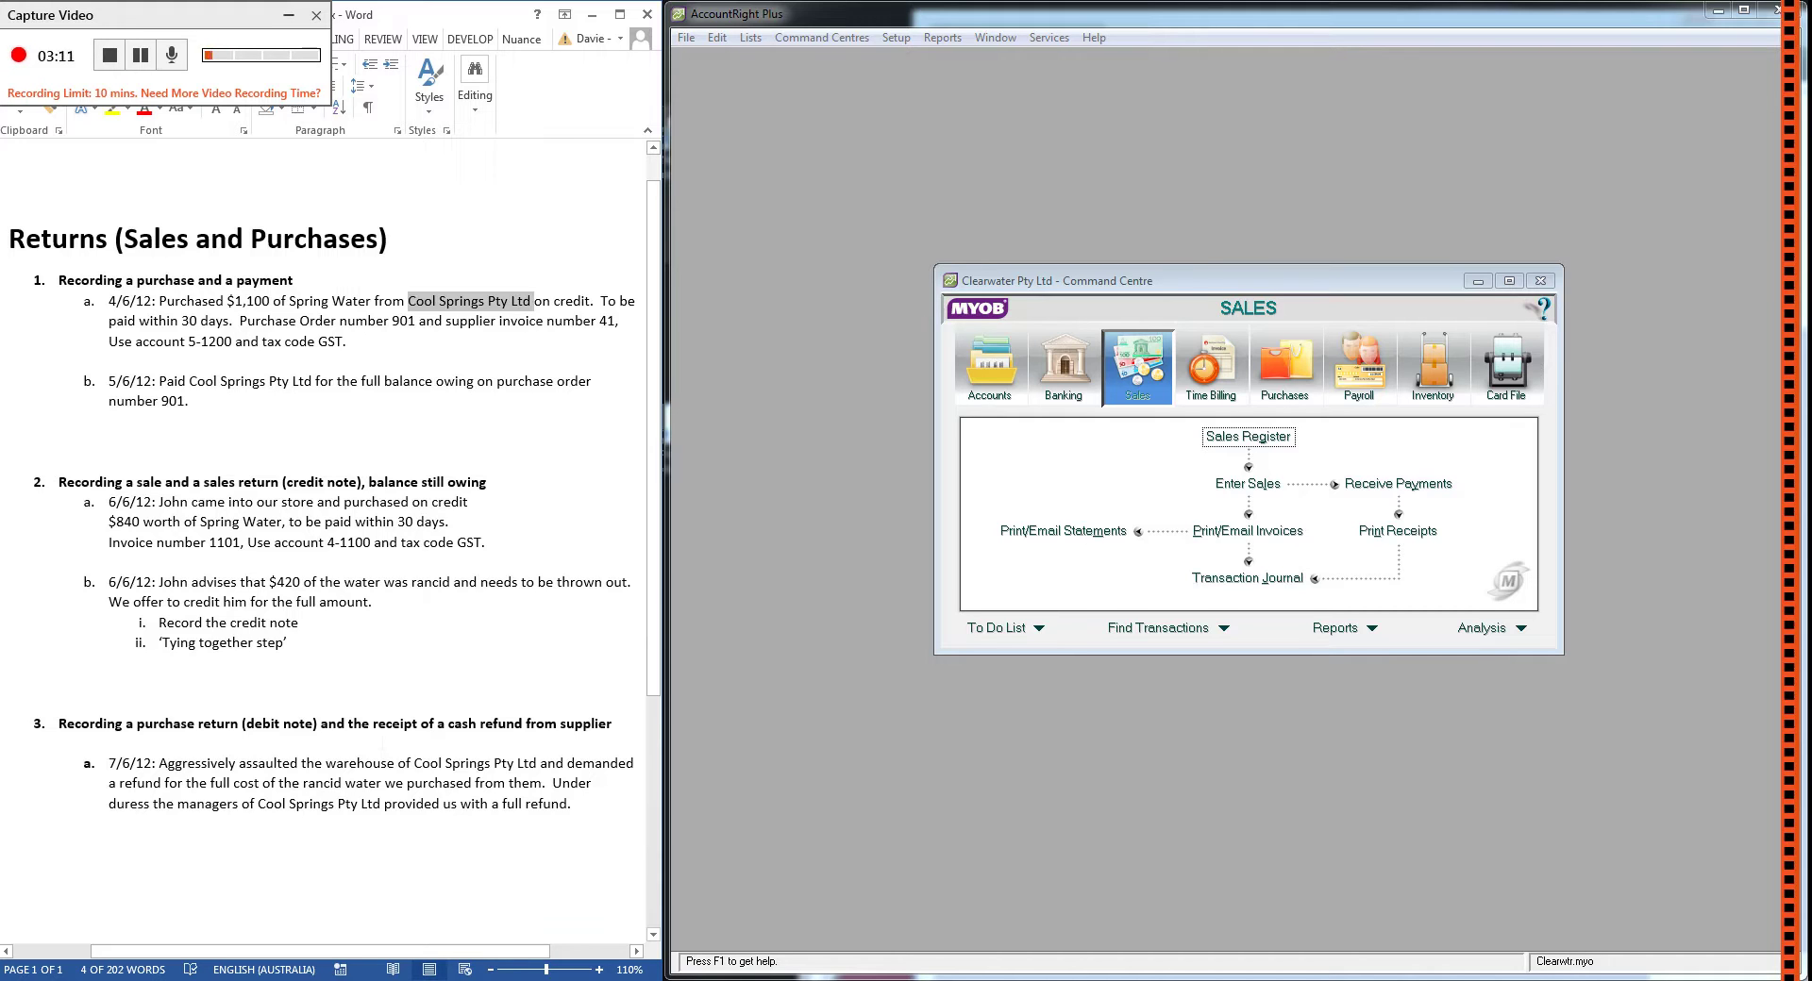
{"action": "left_click_drag", "start_coordinate": [303, 582], "coordinate": [245, 582]}
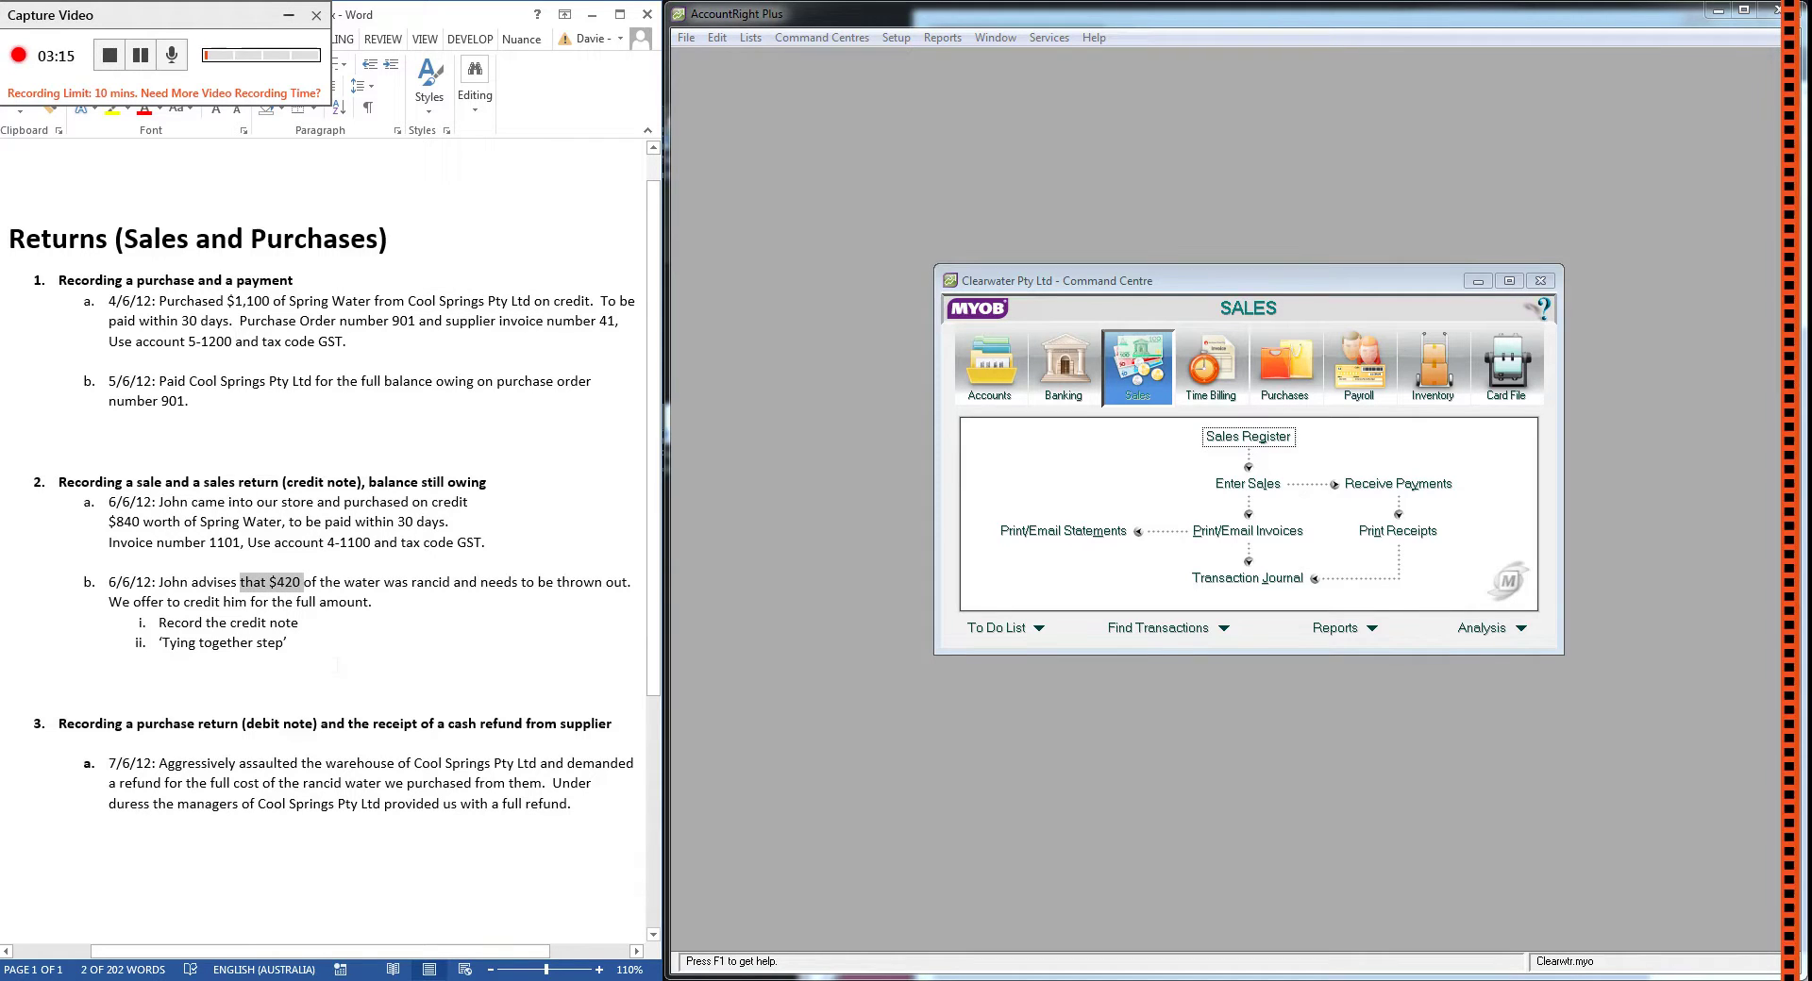
{"action": "left_click", "coordinate": [483, 784]}
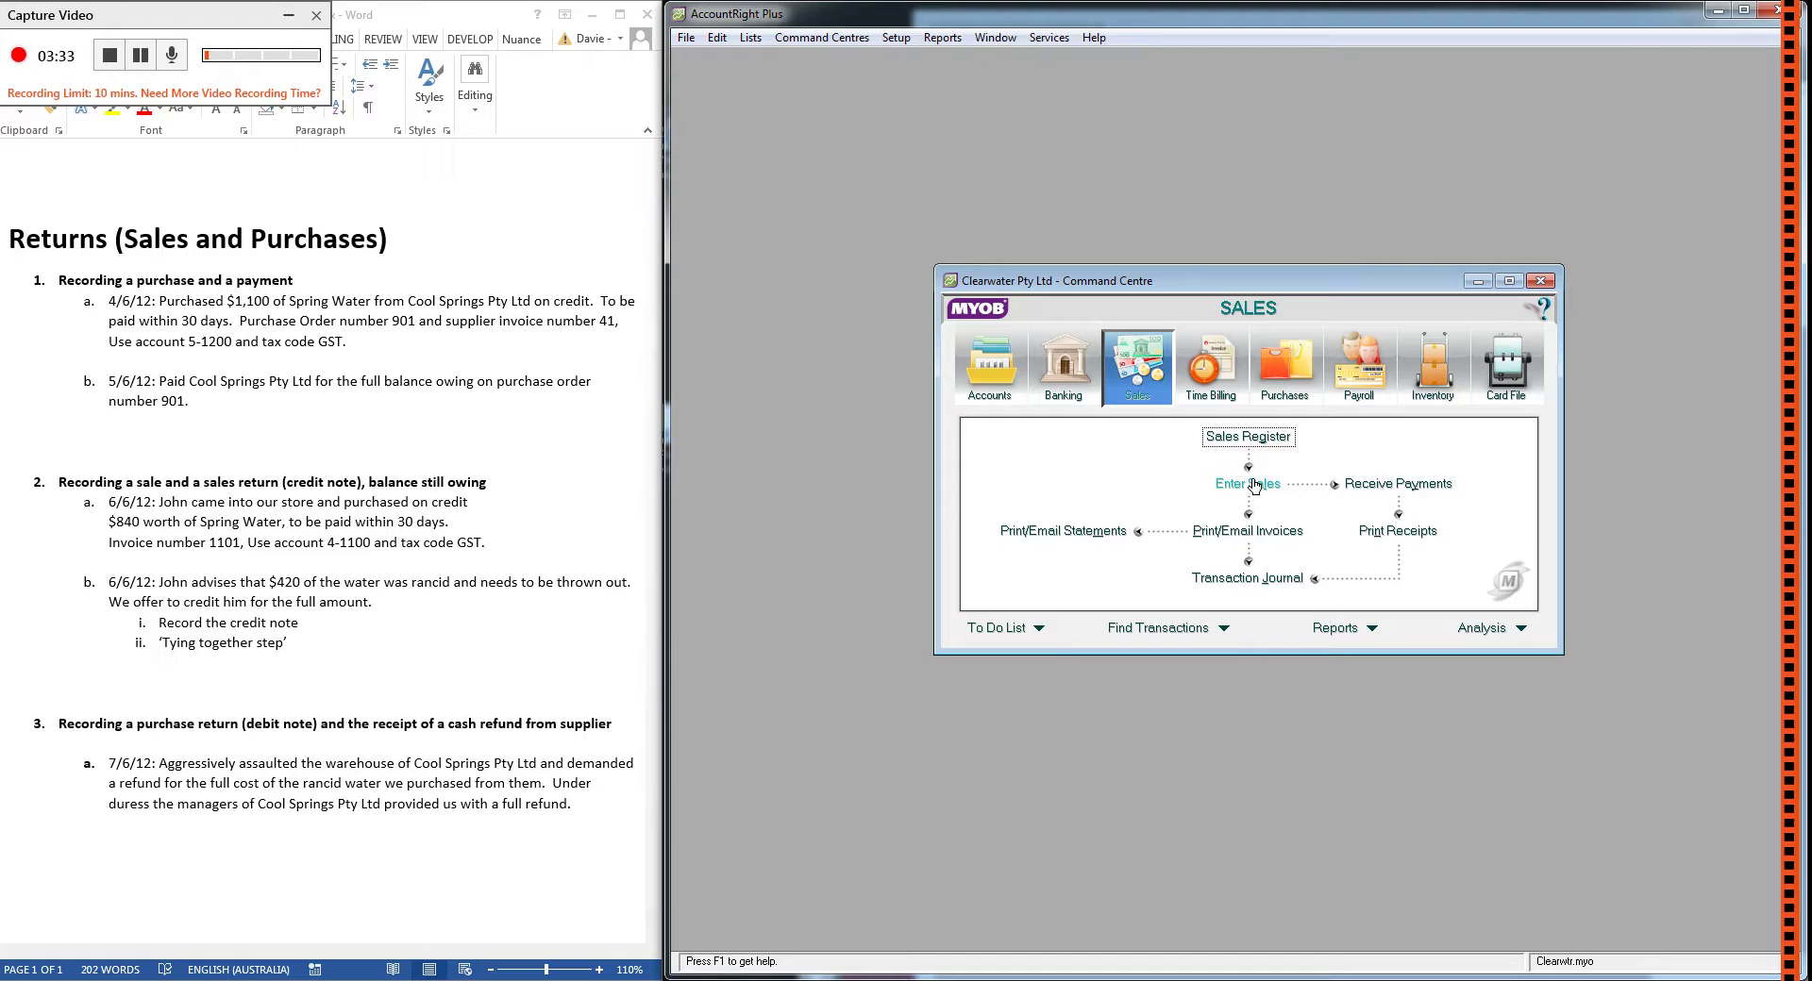
- Start a new purchase bill in AccountRight for the supplier Cool Springs Pty ltd
{"action": "left_click", "coordinate": [1293, 402]}
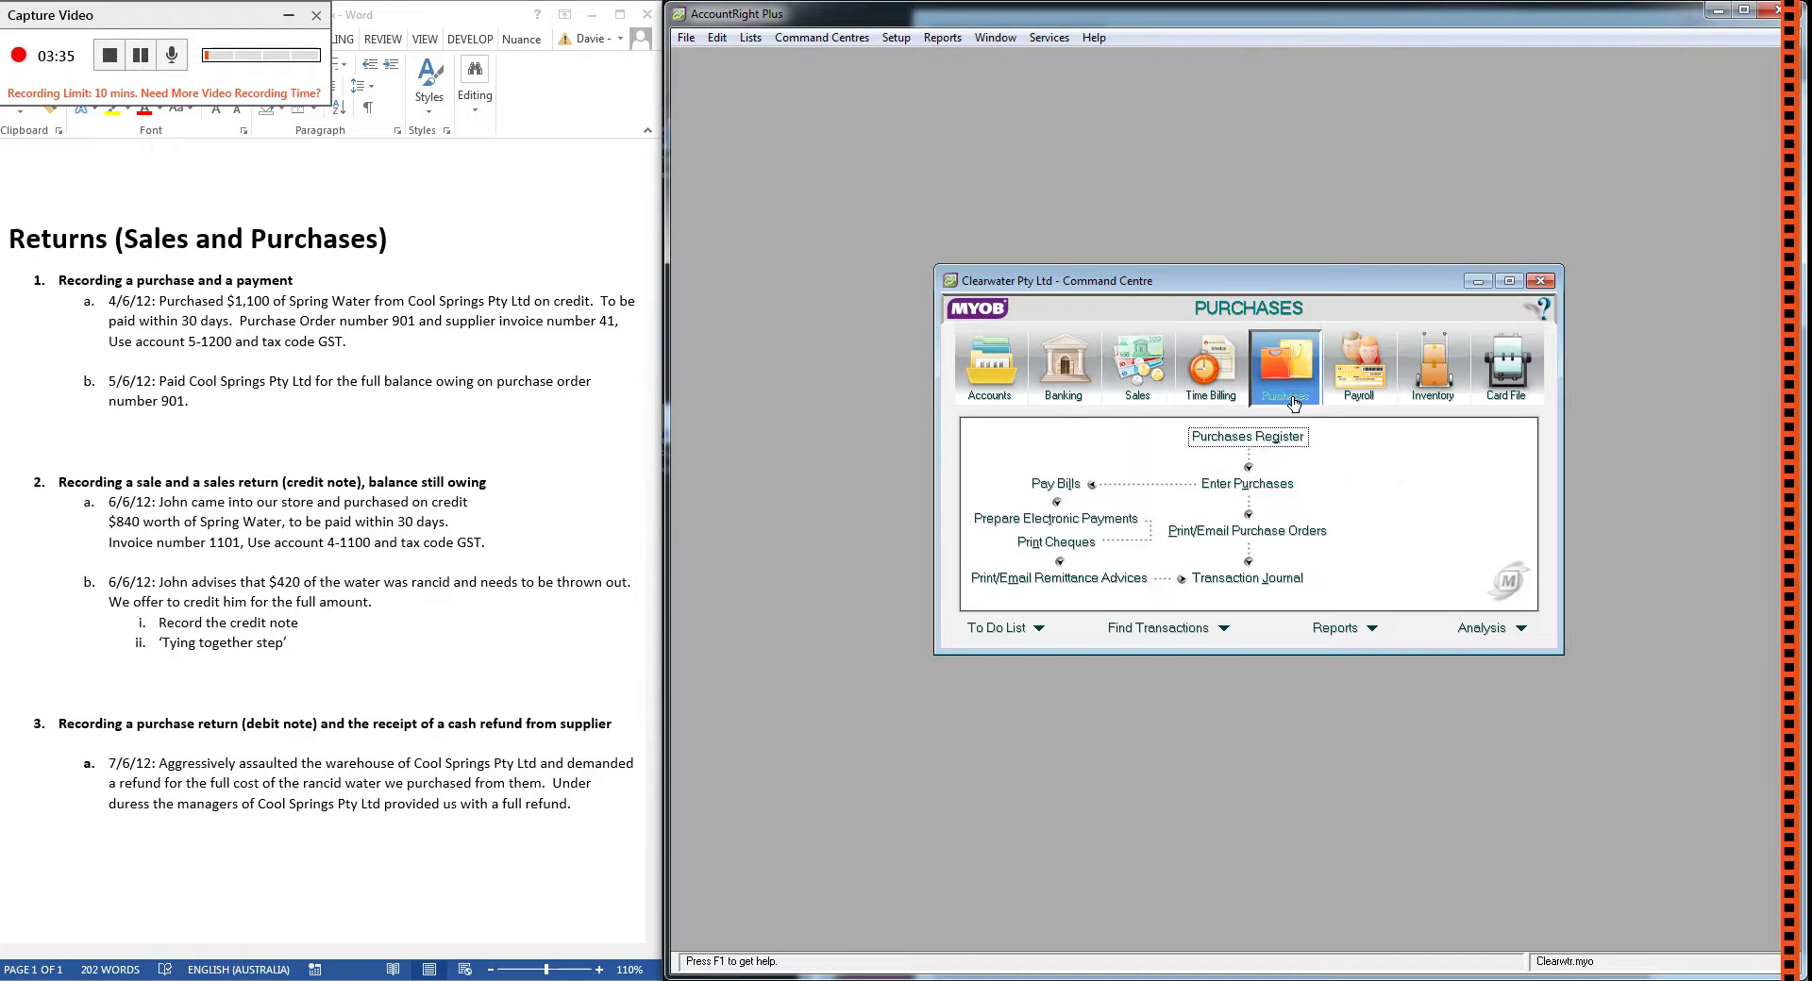
{"action": "left_click", "coordinate": [1269, 485]}
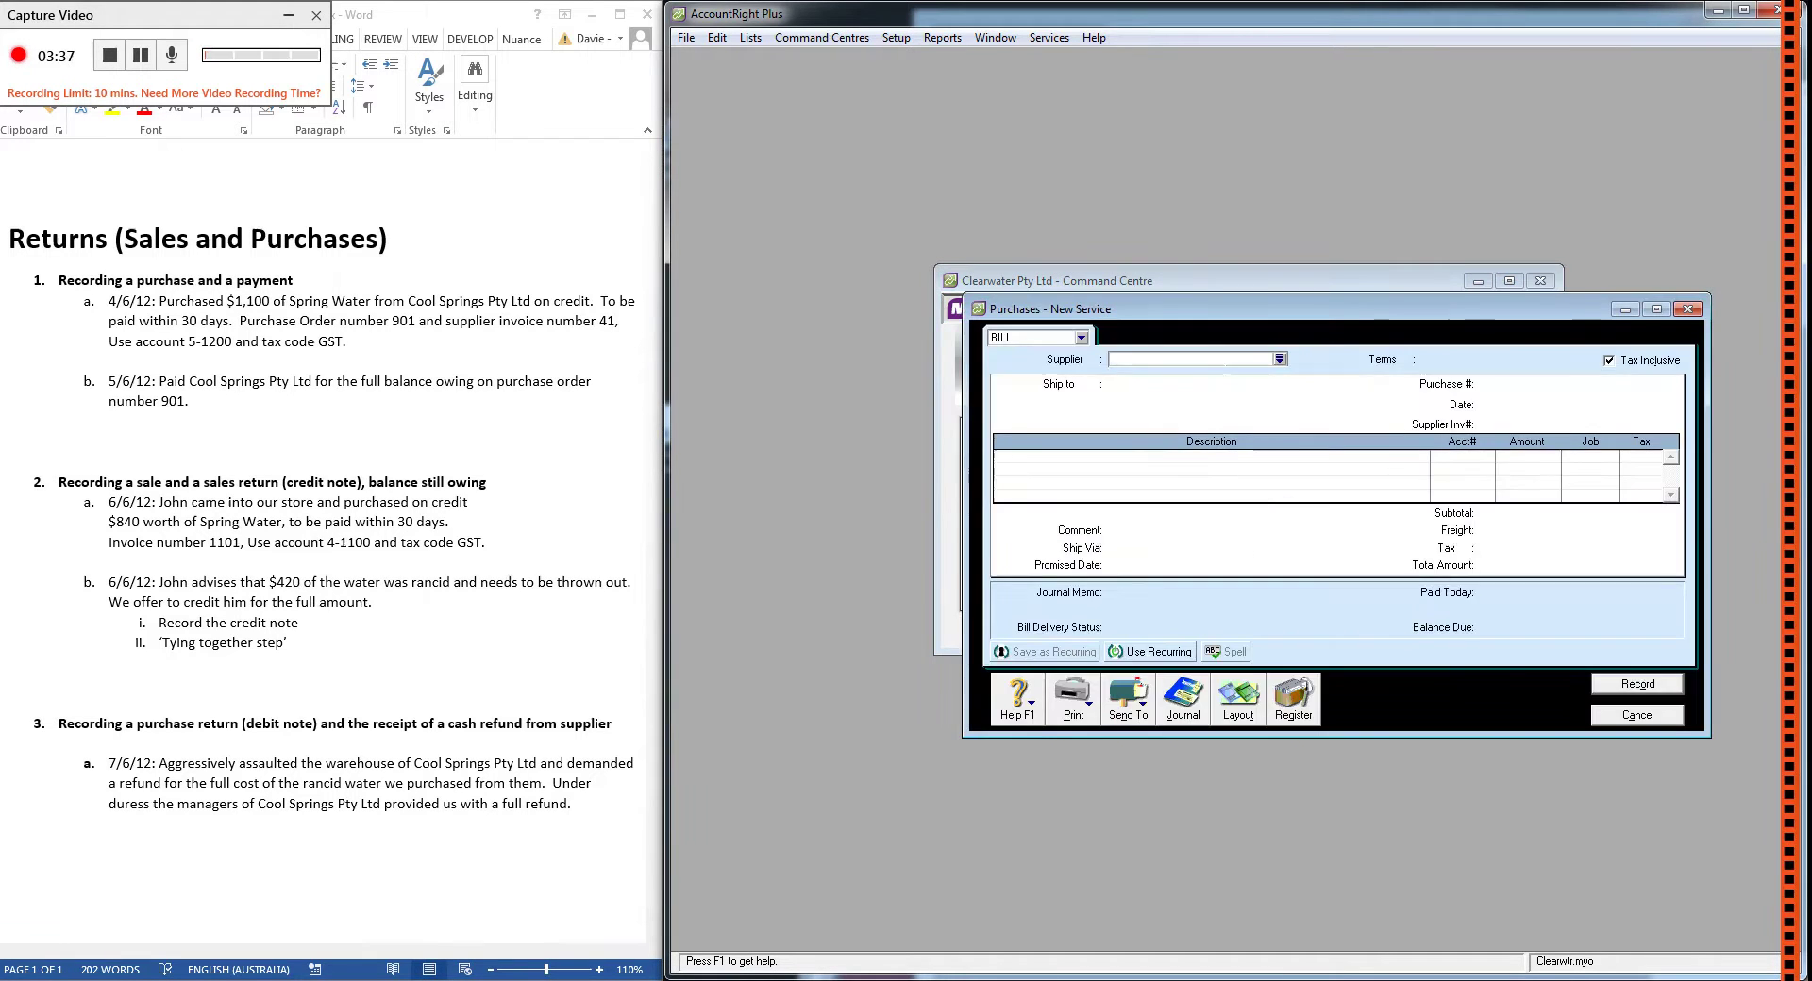
{"action": "type", "text": "Cool Spri"}
{"action": "key", "text": "Tab"}
{"action": "key", "text": "Tab"}
{"action": "key", "text": "Tab"}
- Date the purchase 7/06/2012 and set its purchase number to DN1
{"action": "type", "text": "7/06/2012"}
{"action": "key", "text": "Tab"}
{"action": "key", "text": "shift+Tab"}
{"action": "key", "text": "shift+Tab"}
{"action": "type", "text": "DN1"}
{"action": "key", "text": "Tab"}
{"action": "key", "text": "Tab"}
{"action": "key", "text": "Tab"}
- Describe the purchase line as "Receive refund for rancid water" and allocate it to account 5-1200
{"action": "type", "text": "R"}
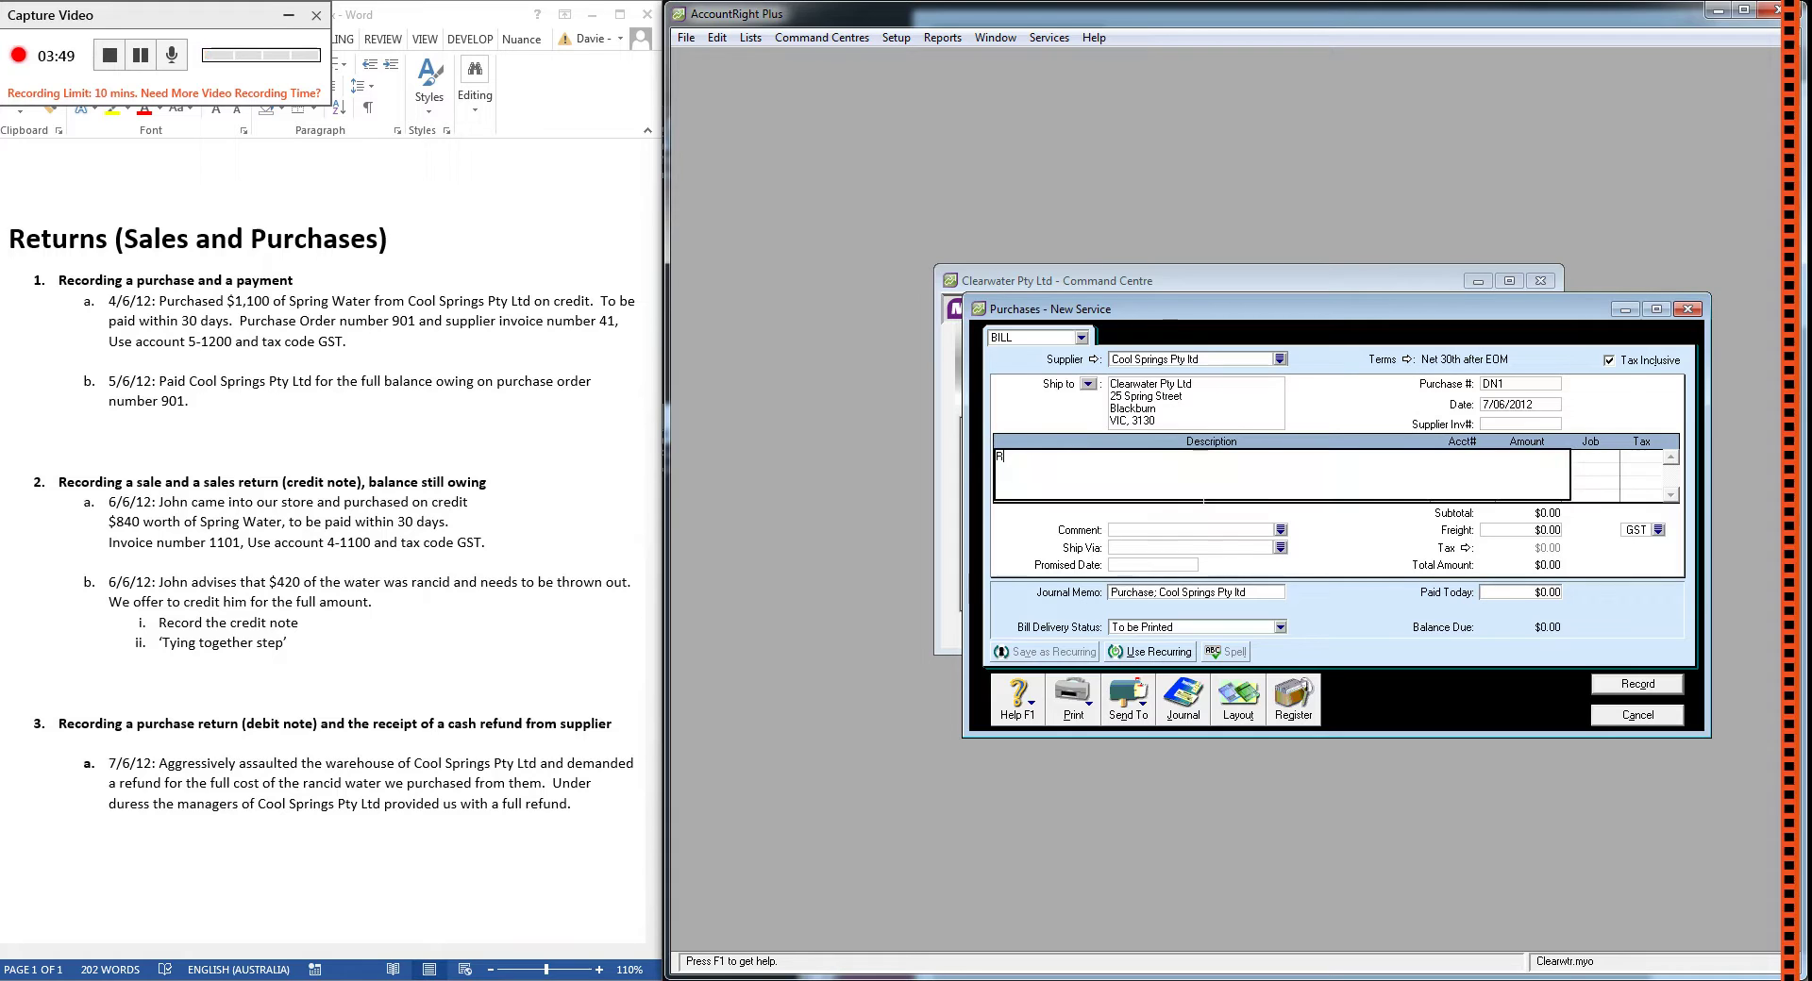
{"action": "type", "text": "eceive refund for rancid water"}
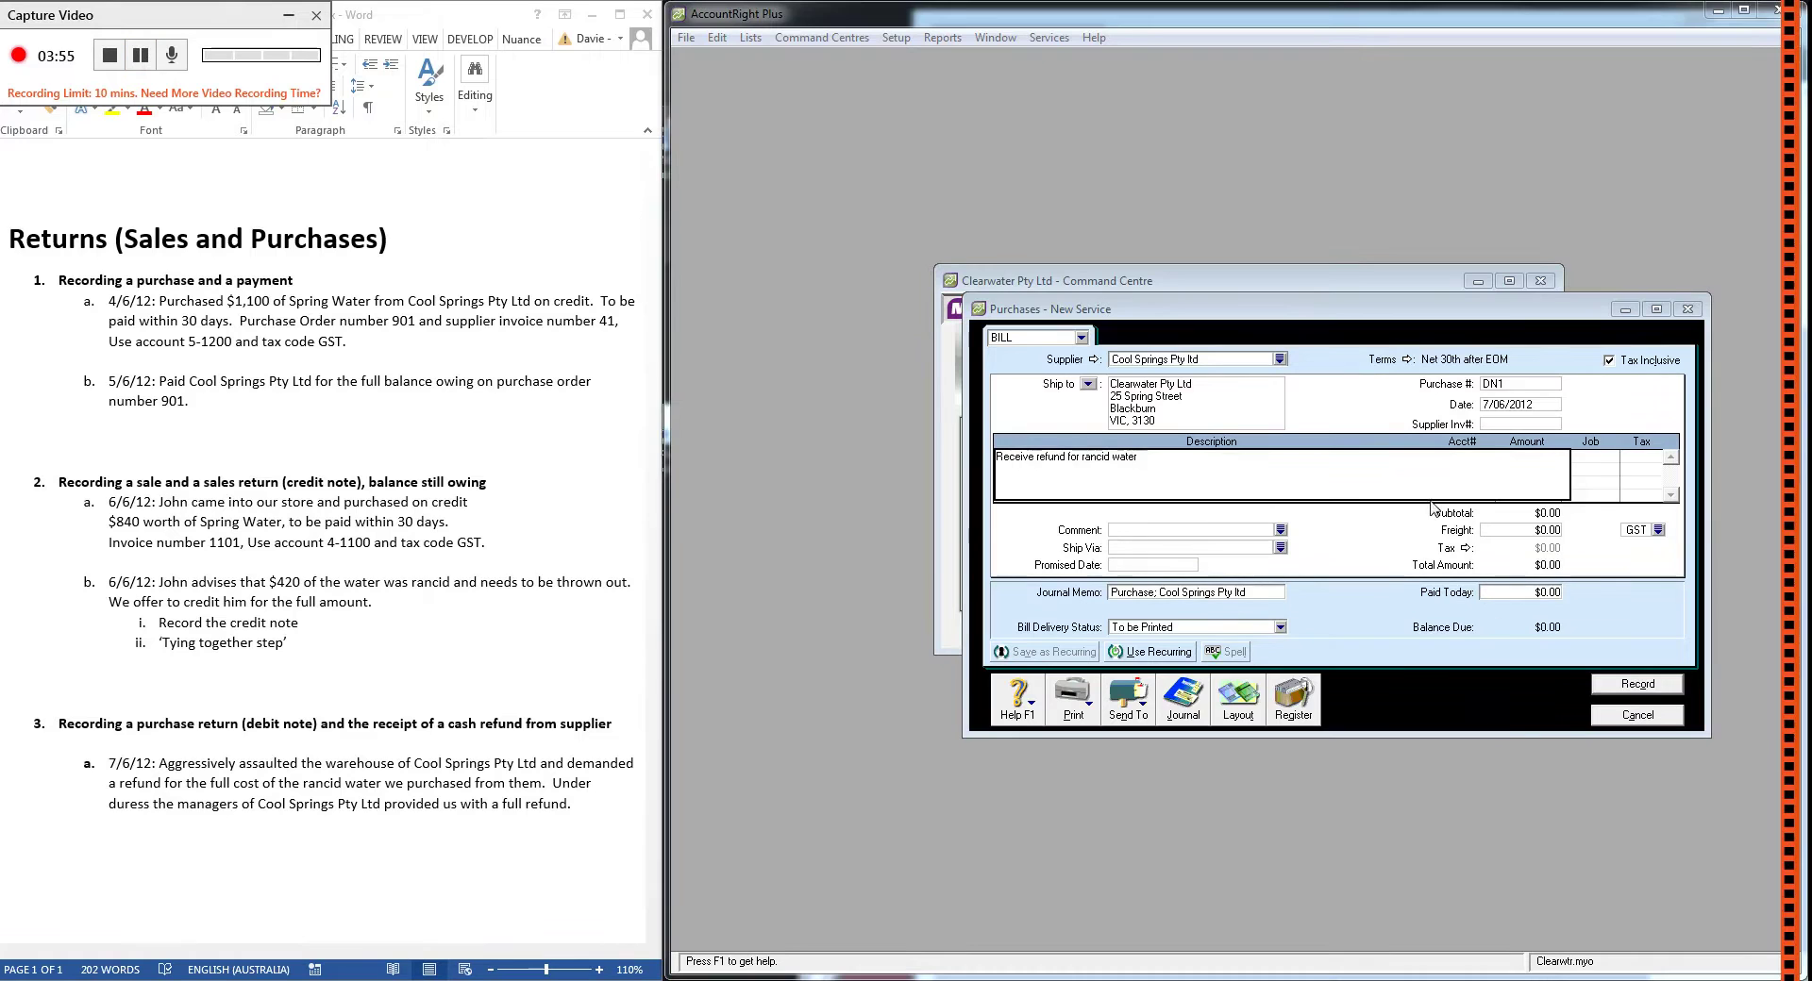
{"action": "key", "text": "Tab"}
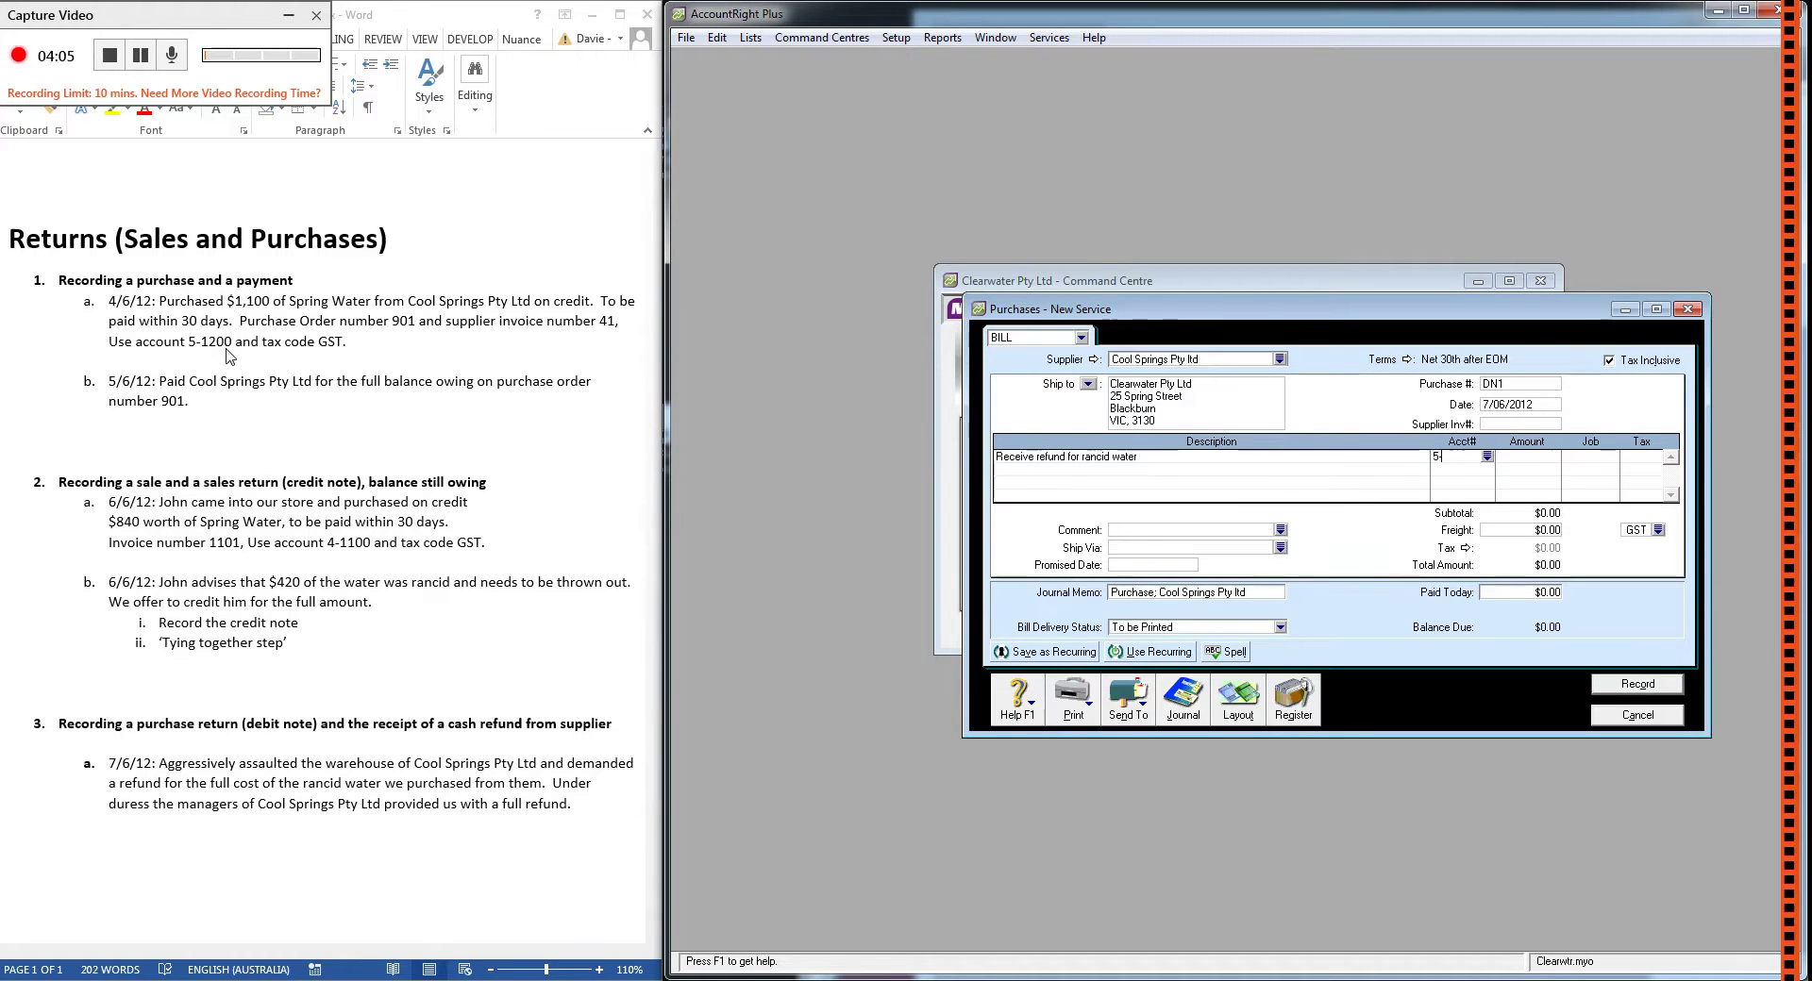
{"action": "type", "text": "5-1200"}
{"action": "key", "text": "Tab"}
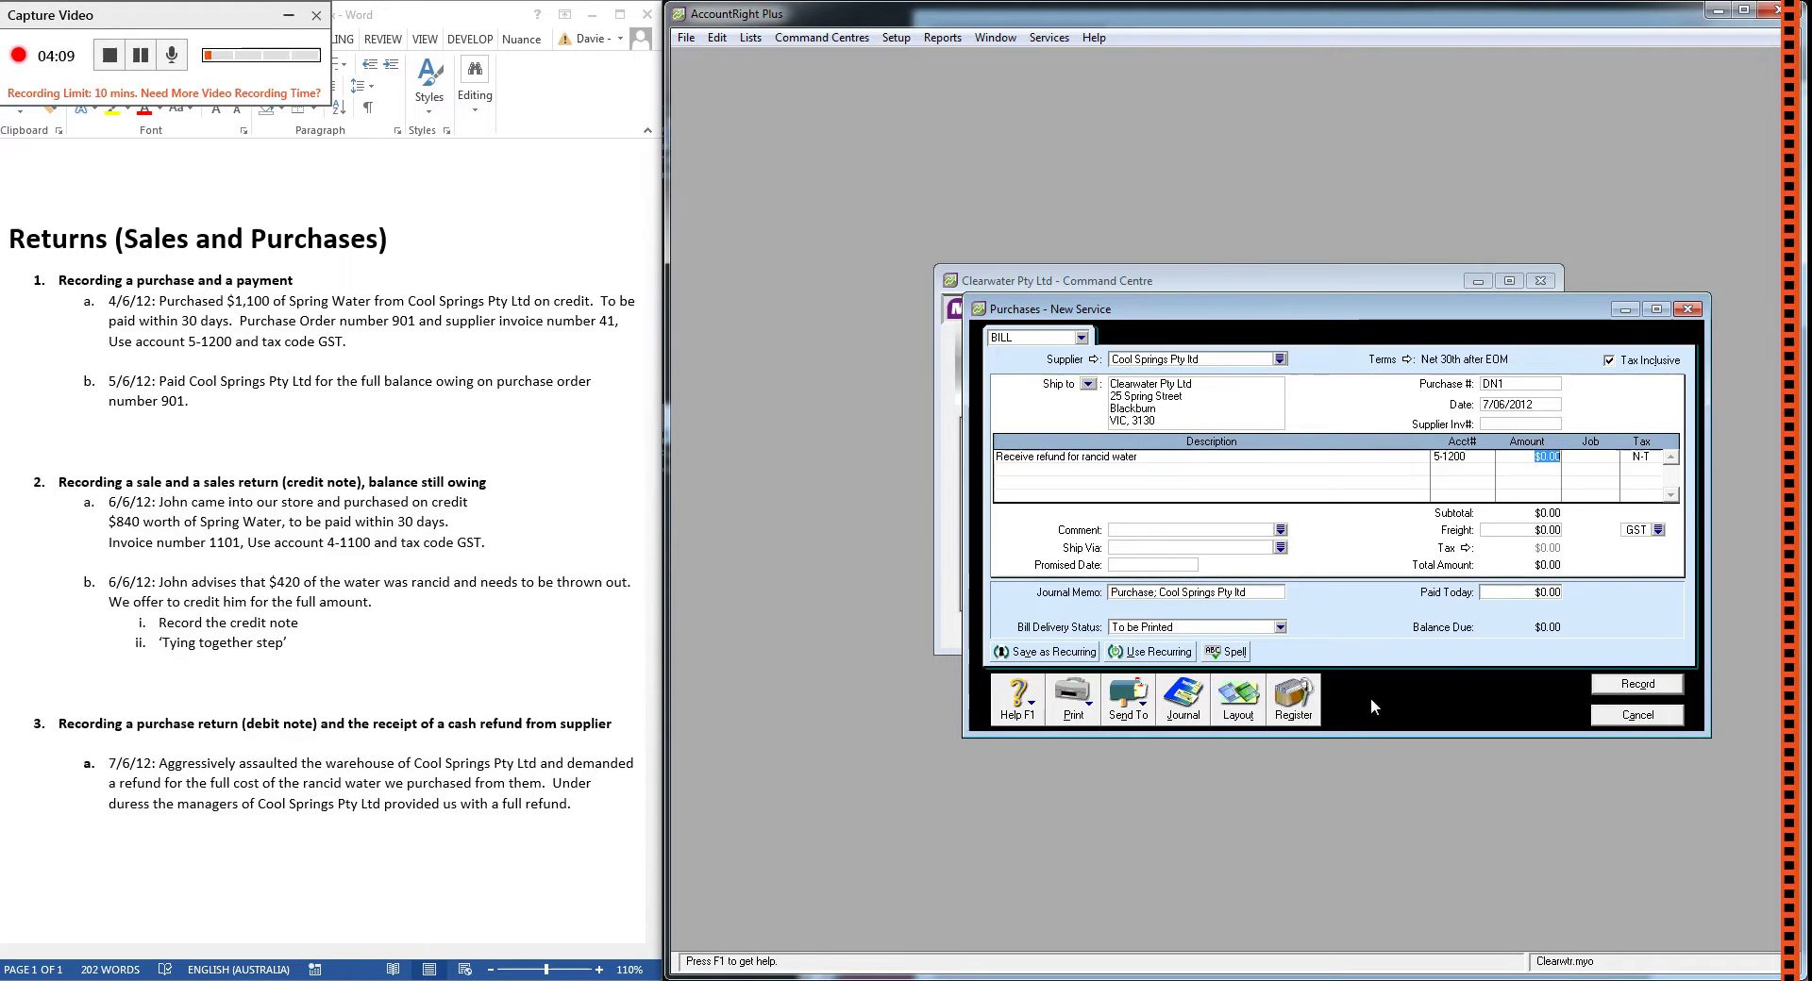
- Set the line amount to -$420.00 with tax code GST, record the debit note and close the purchase entry
{"action": "type", "text": "-420"}
{"action": "key", "text": "Tab"}
{"action": "key", "text": "Tab"}
{"action": "type", "text": "GST"}
{"action": "key", "text": "Tab"}
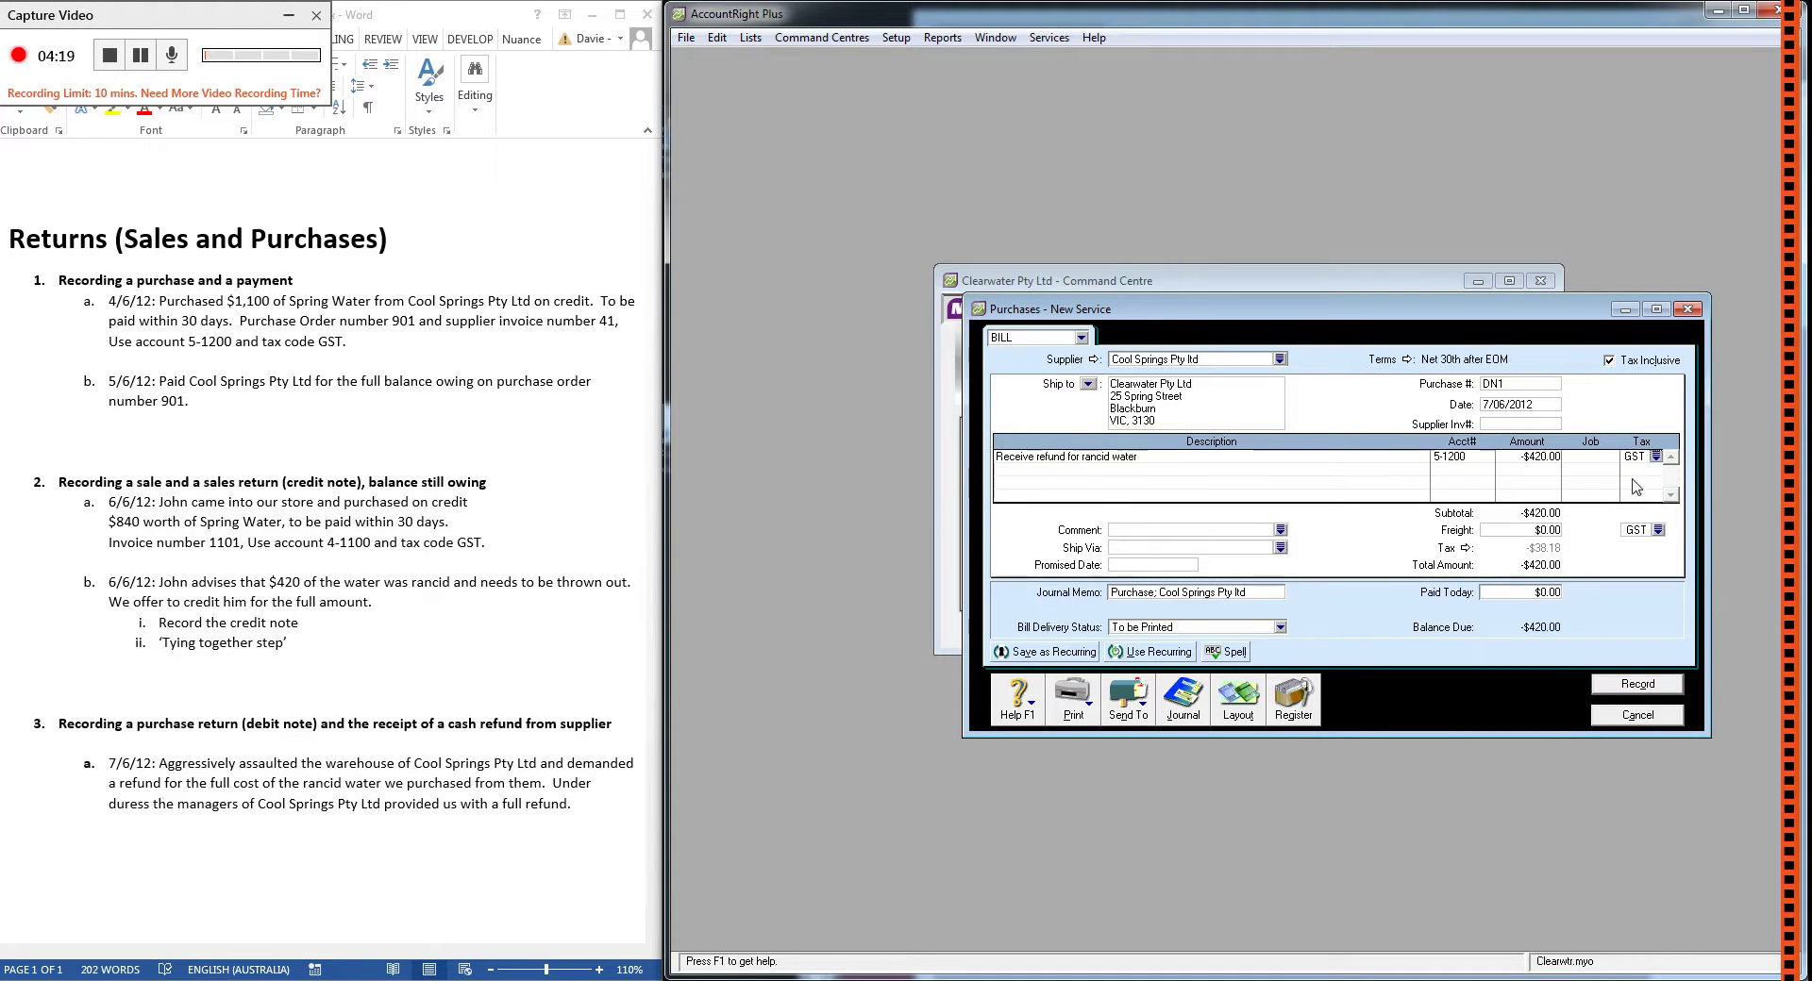
{"action": "left_click", "coordinate": [1646, 687]}
{"action": "left_click", "coordinate": [1638, 715]}
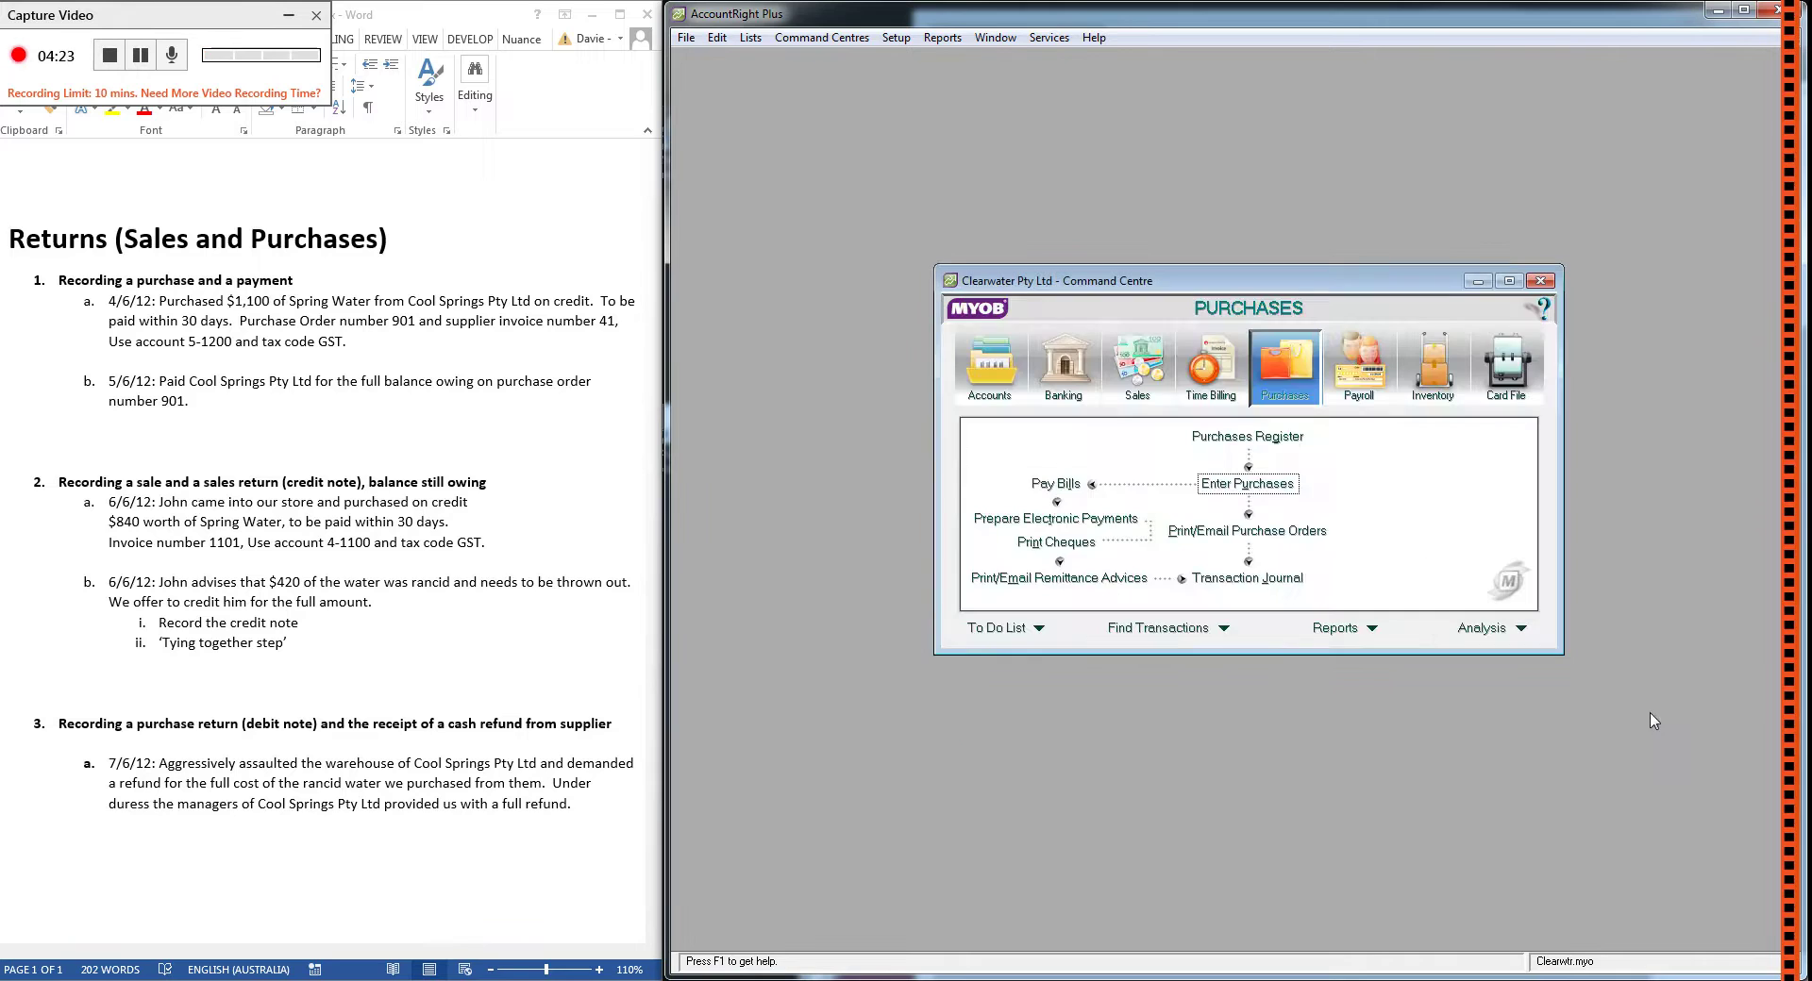
- Switch to Word and add the sub-points "Record the debit note" and "'Tying together step'" under item 3a
{"action": "left_click", "coordinate": [304, 650]}
{"action": "left_click_drag", "start_coordinate": [304, 649], "coordinate": [185, 626]}
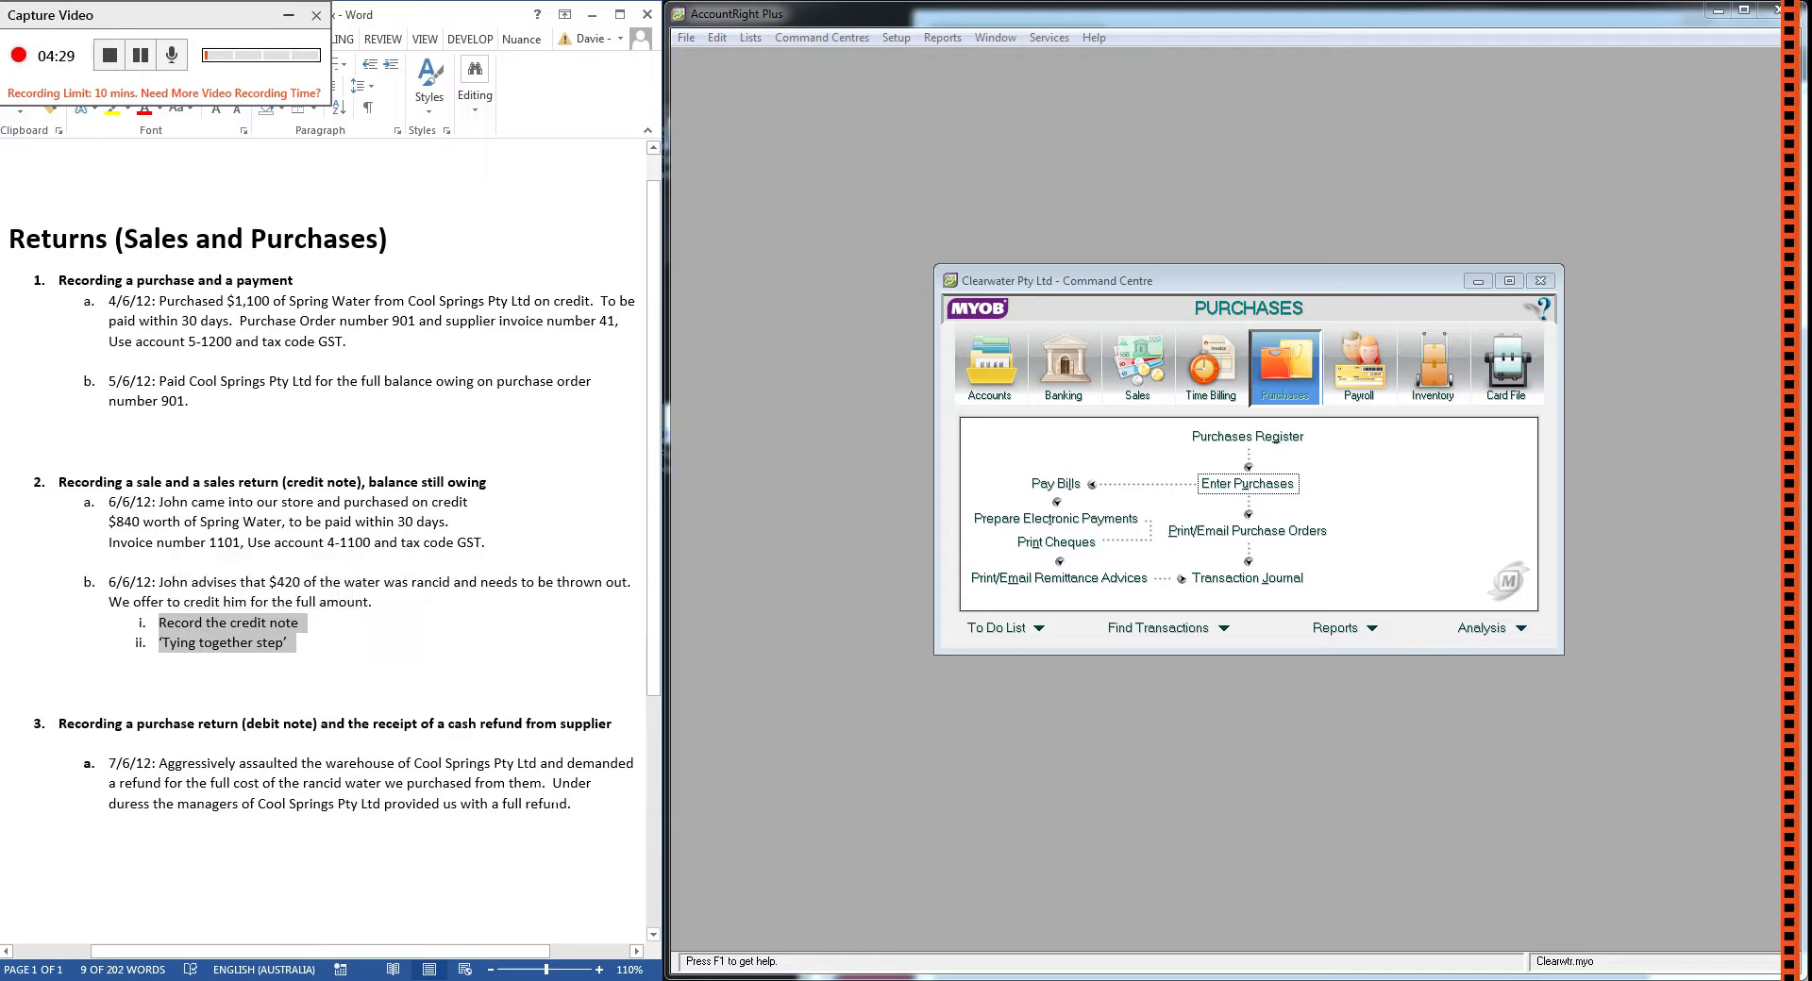
{"action": "key", "text": "ctrl+End"}
{"action": "key", "text": "Return"}
{"action": "key", "text": "Tab"}
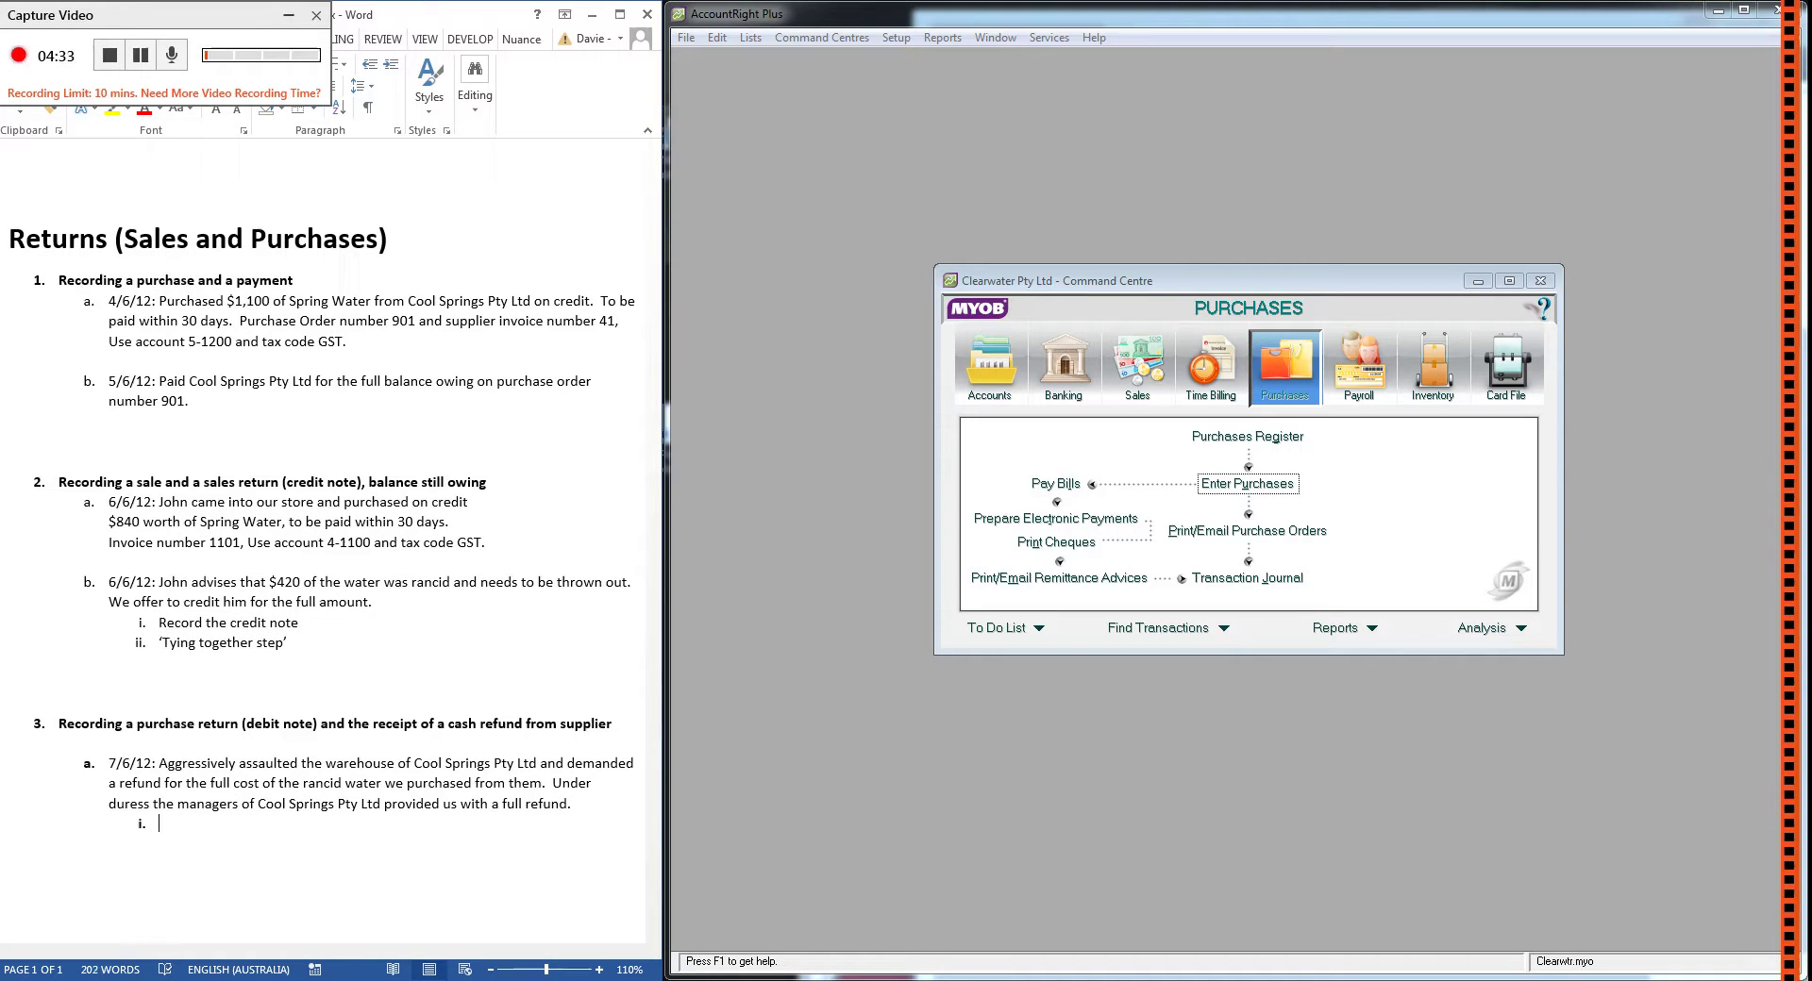
{"action": "type", "text": "Record the debi"}
{"action": "type", "text": "'Tying together step’"}
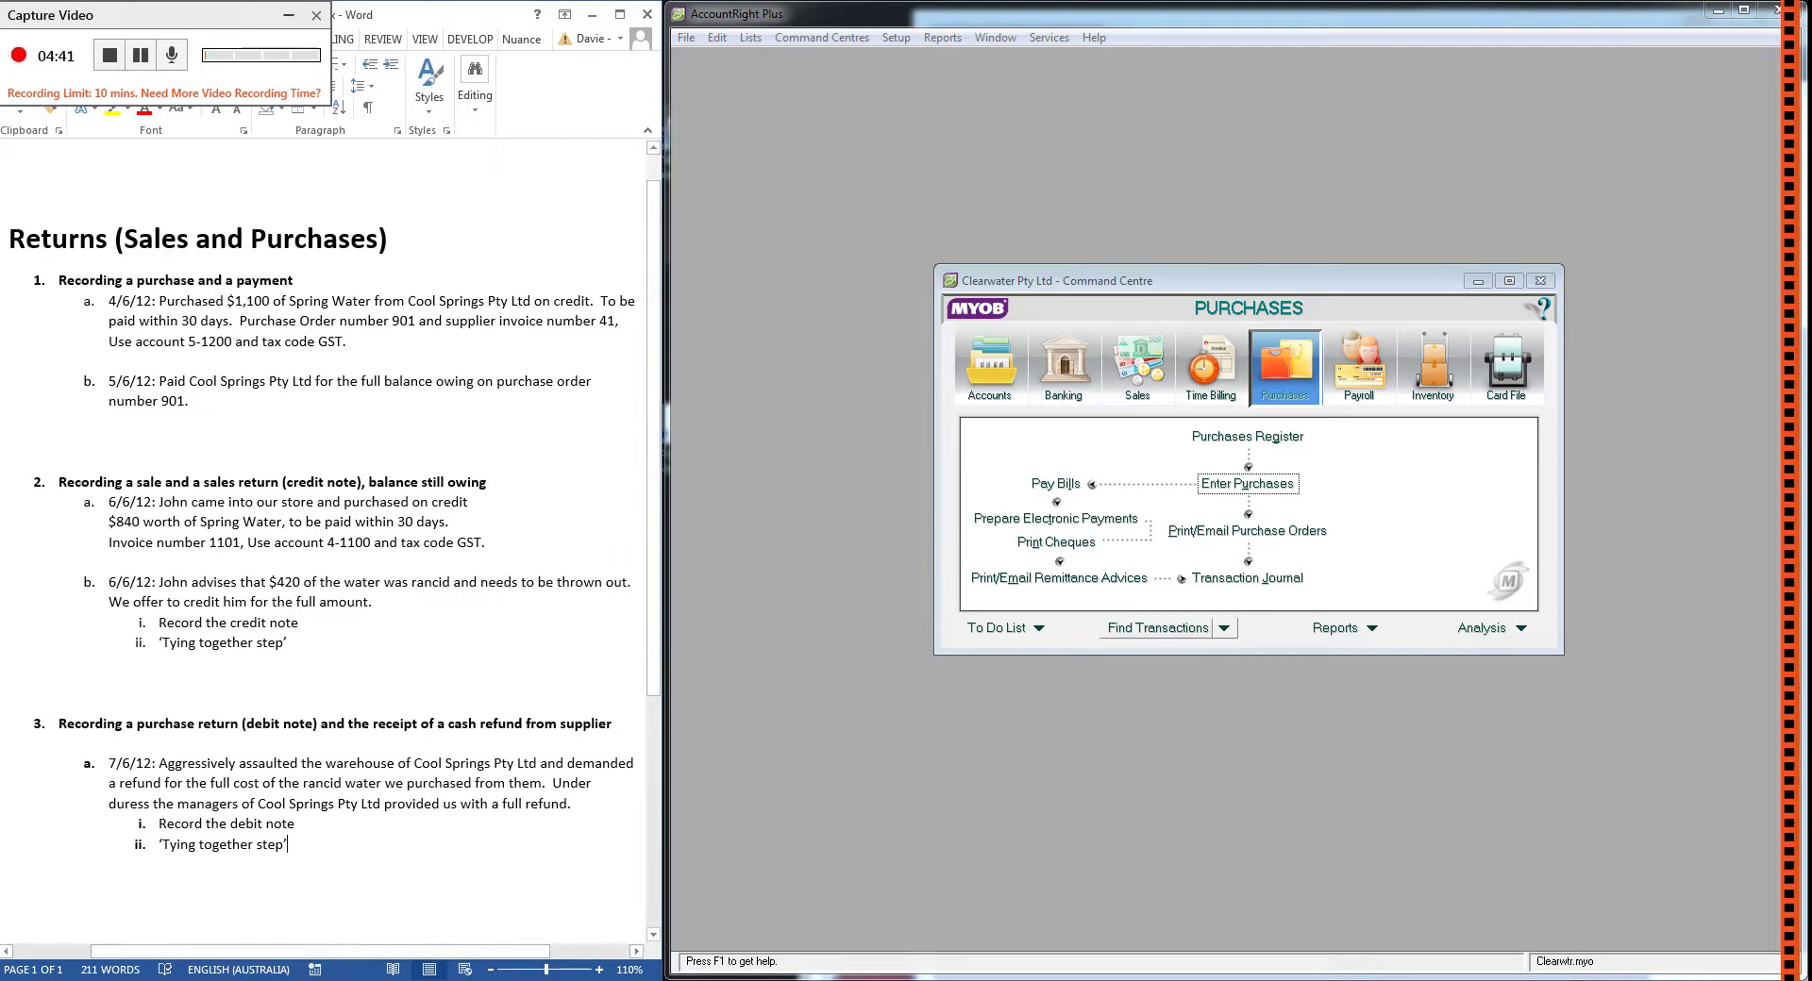
- Make the "Record the debit note" sub-point under item 3a bold
{"action": "left_click_drag", "start_coordinate": [303, 824], "coordinate": [170, 824]}
{"action": "key", "text": "ctrl+b"}
{"action": "left_click", "coordinate": [325, 849]}
- Switch to AccountRight and show the returns and debits in the Purchases Register, reviewing the original purchase and payment notes in Word
{"action": "left_click_drag", "start_coordinate": [354, 341], "coordinate": [107, 301]}
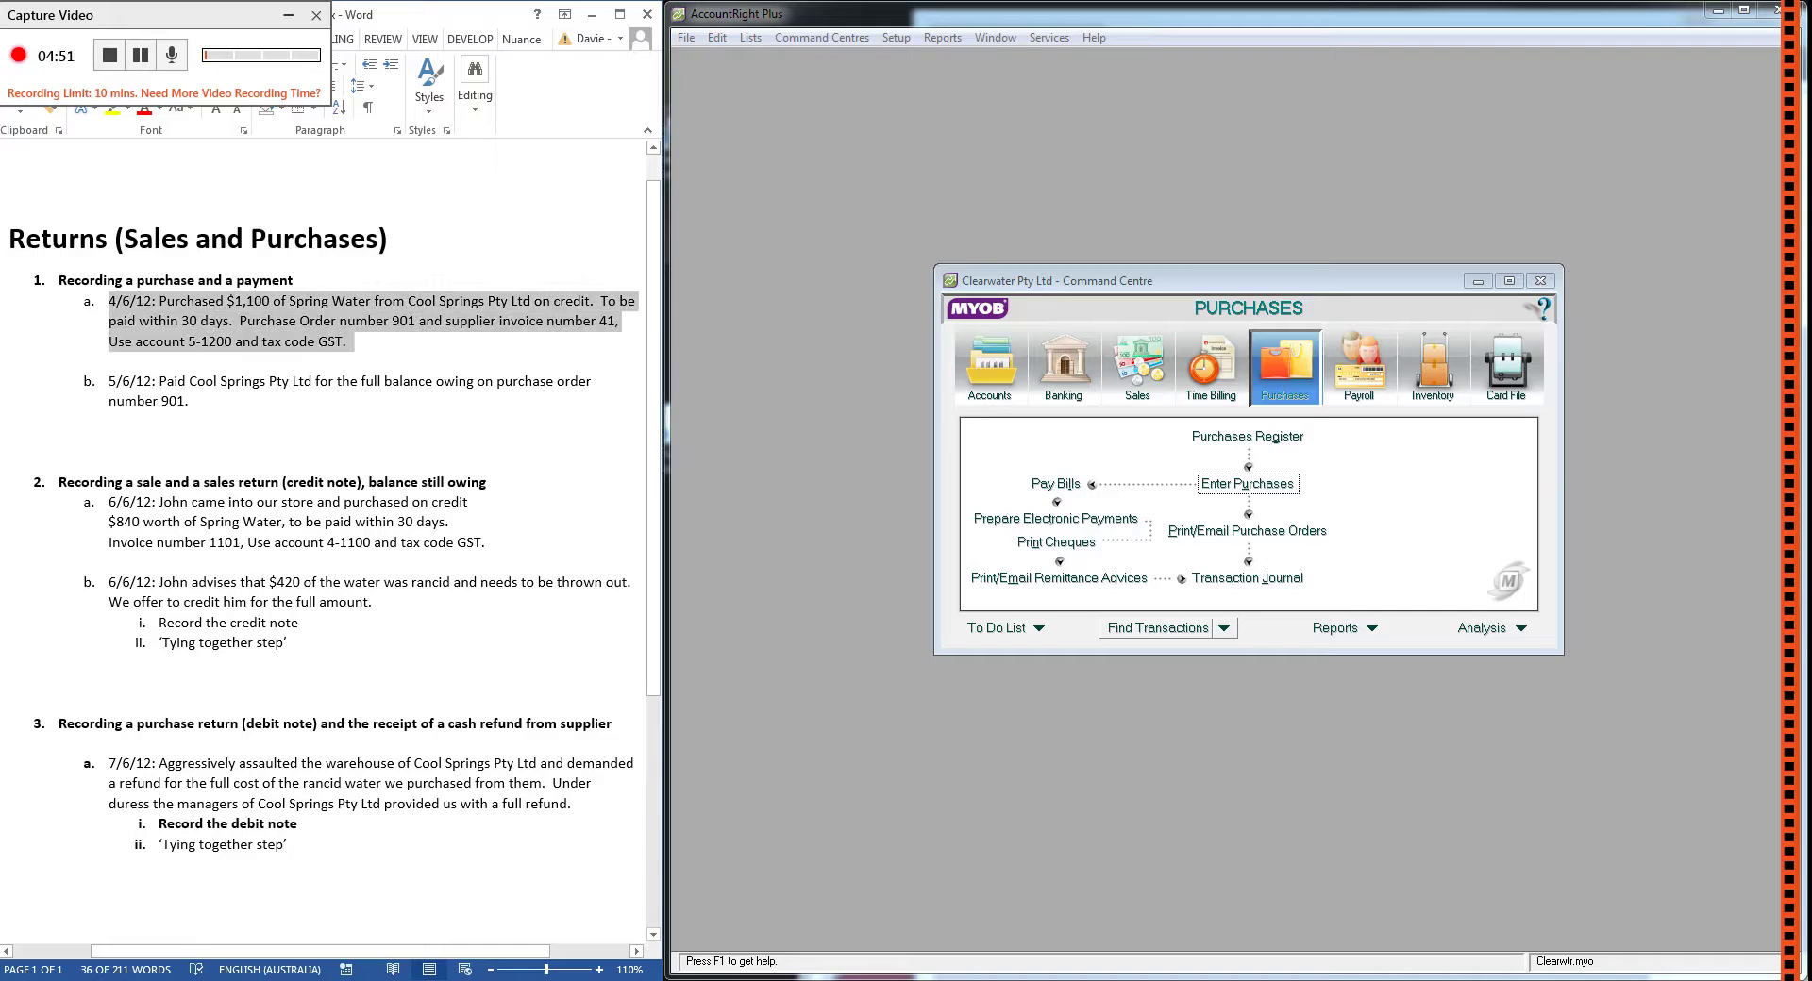
{"action": "left_click", "coordinate": [1378, 491]}
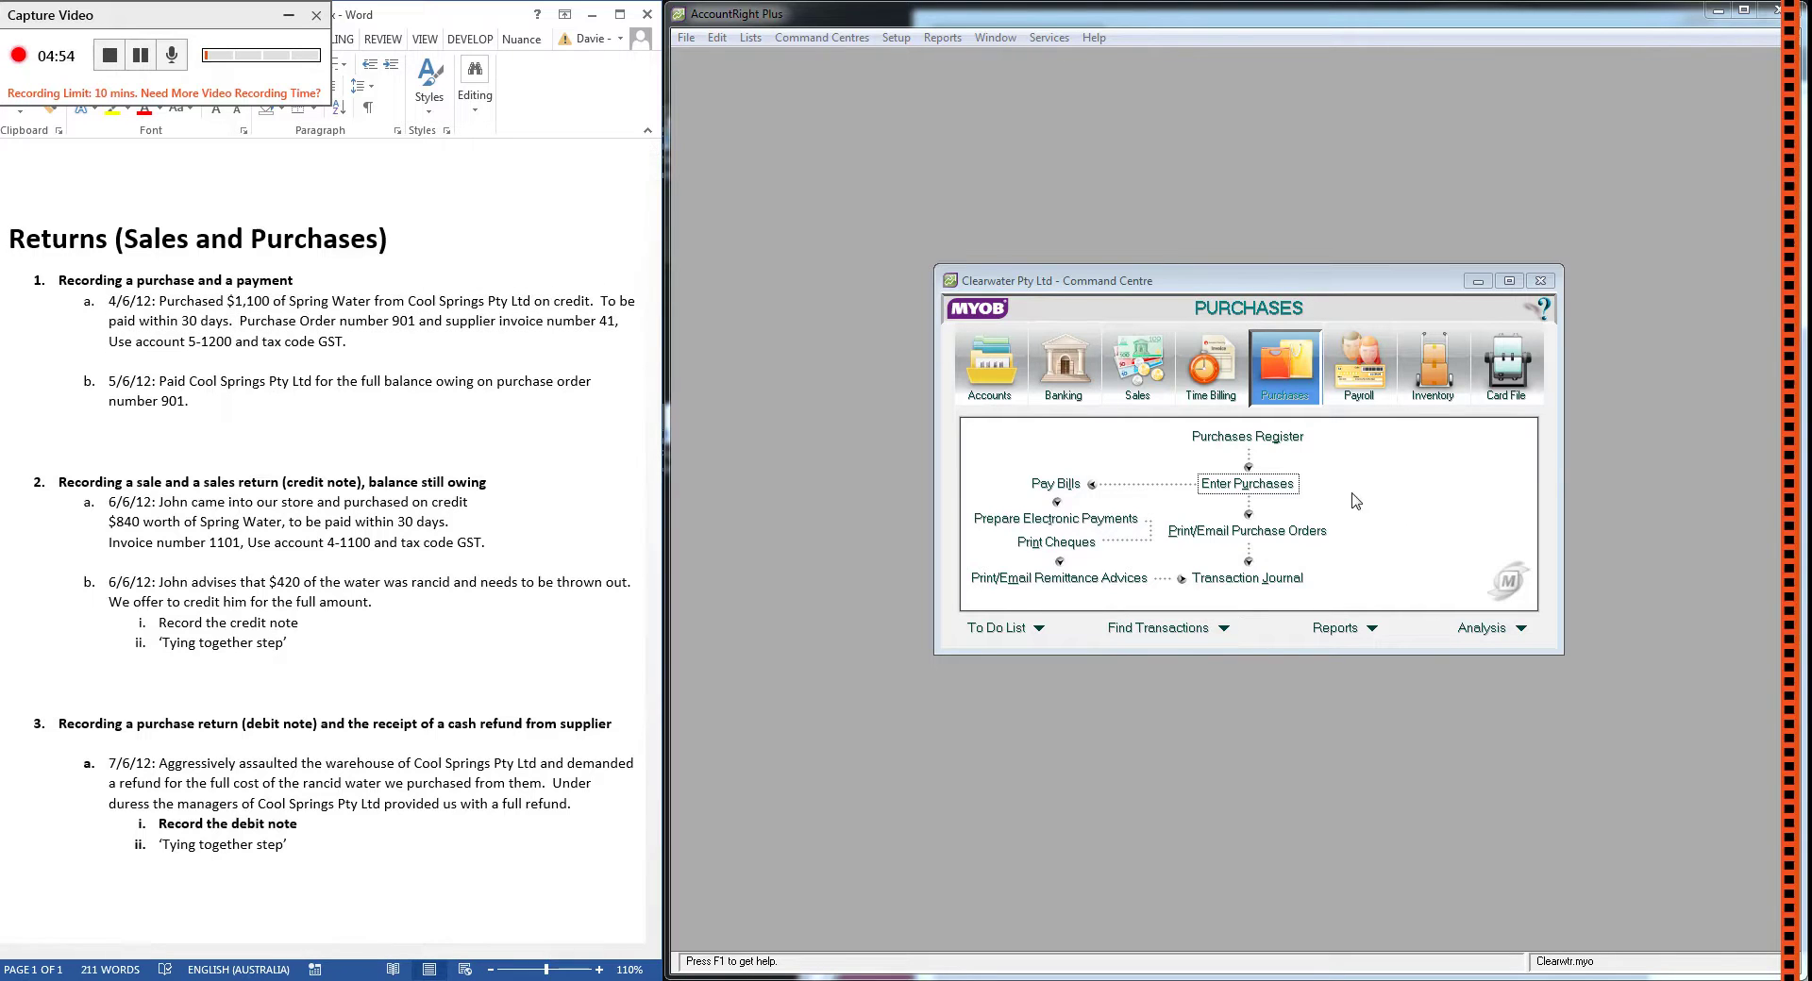
{"action": "left_click", "coordinate": [1239, 440]}
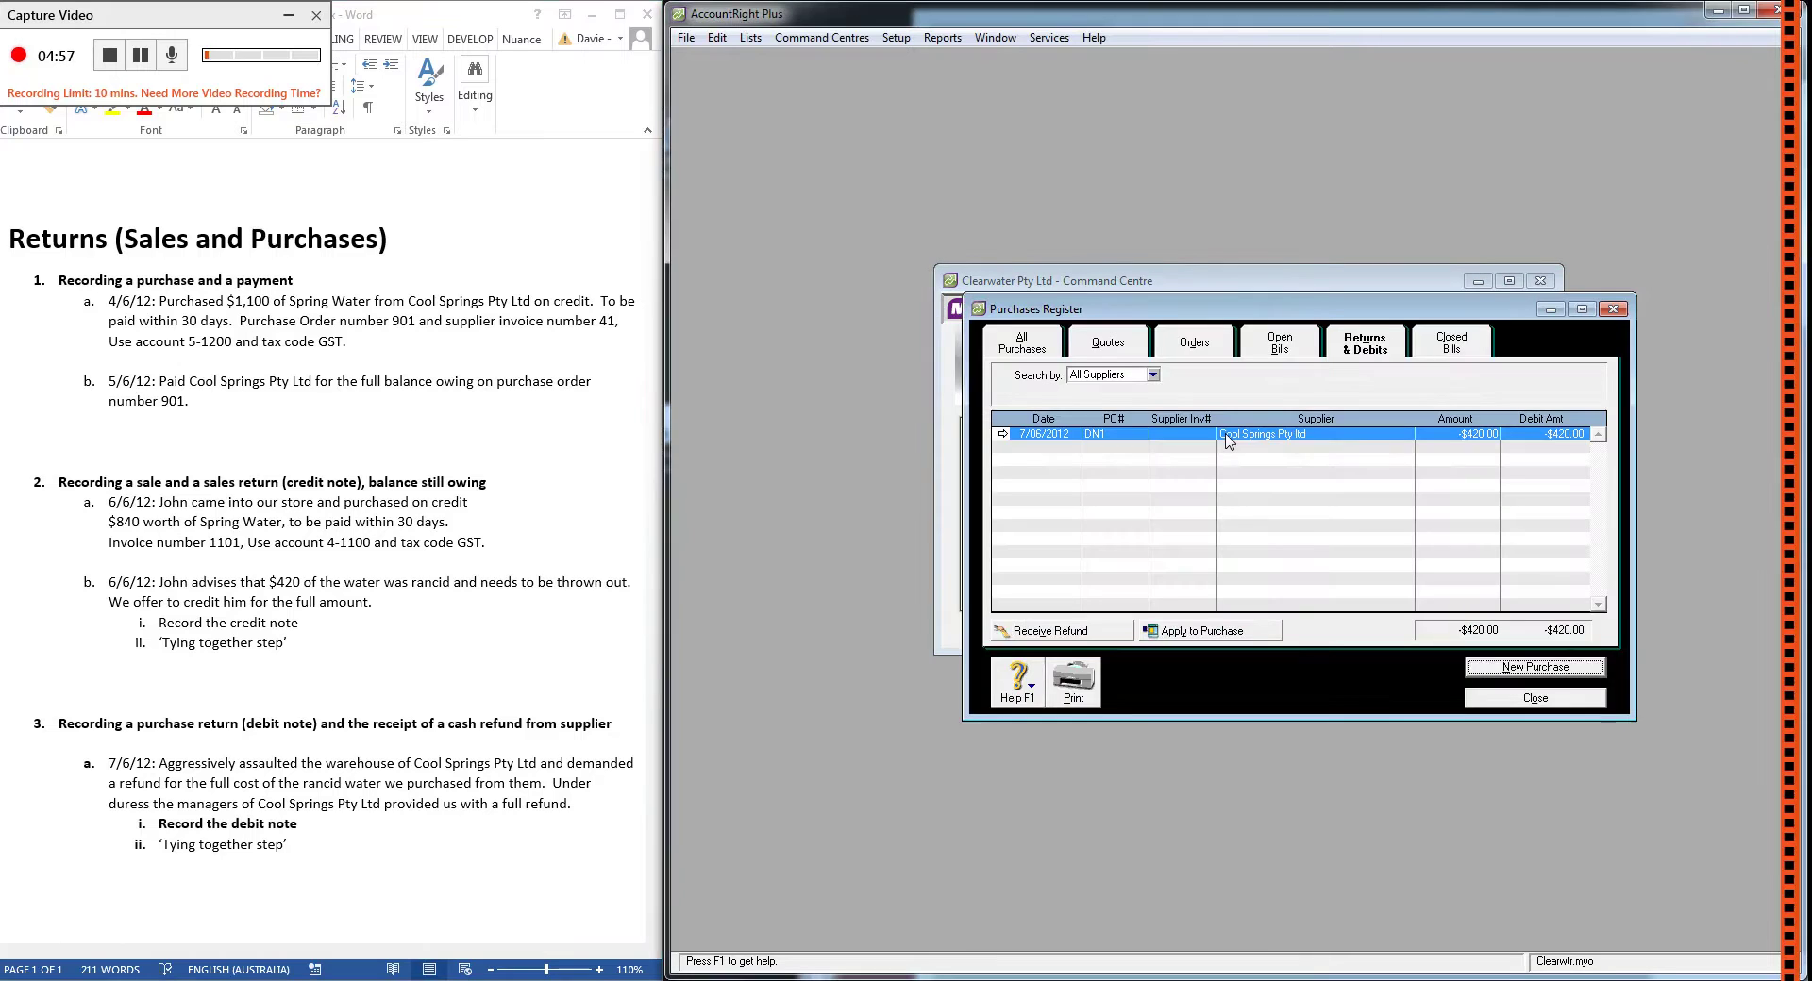
{"action": "left_click", "coordinate": [1372, 346]}
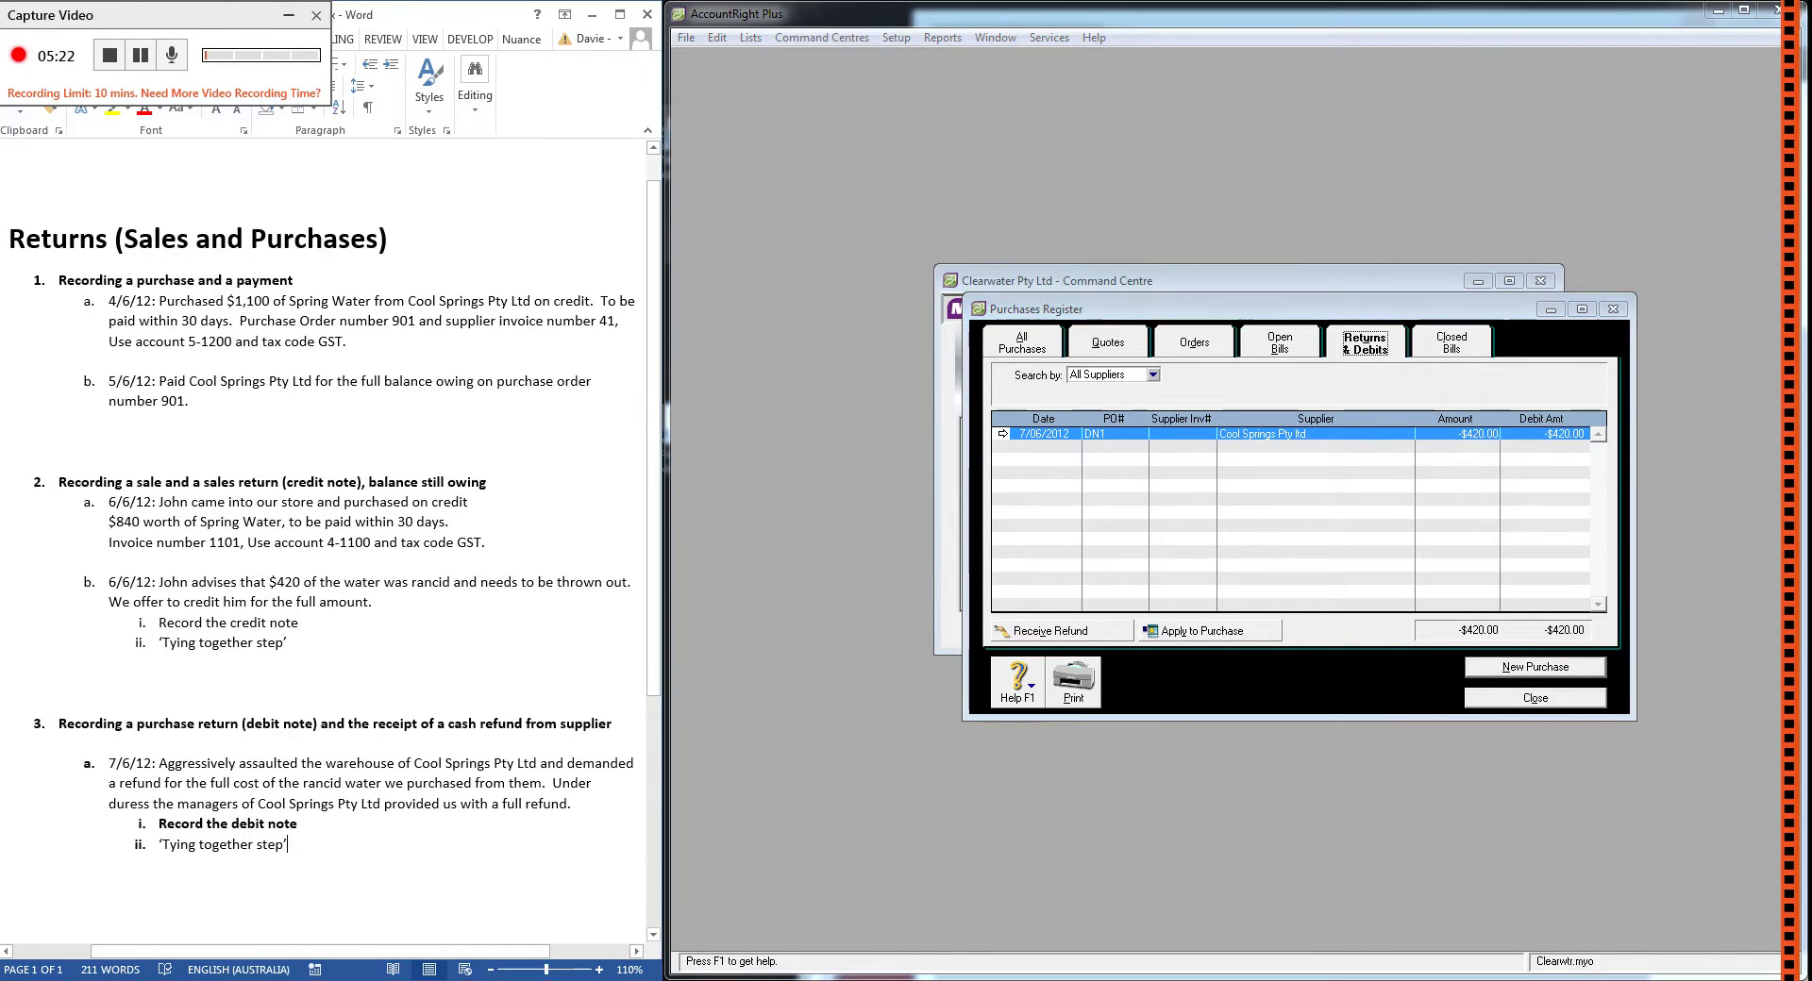
{"action": "left_click_drag", "start_coordinate": [351, 342], "coordinate": [109, 301]}
{"action": "triple_click", "coordinate": [176, 391]}
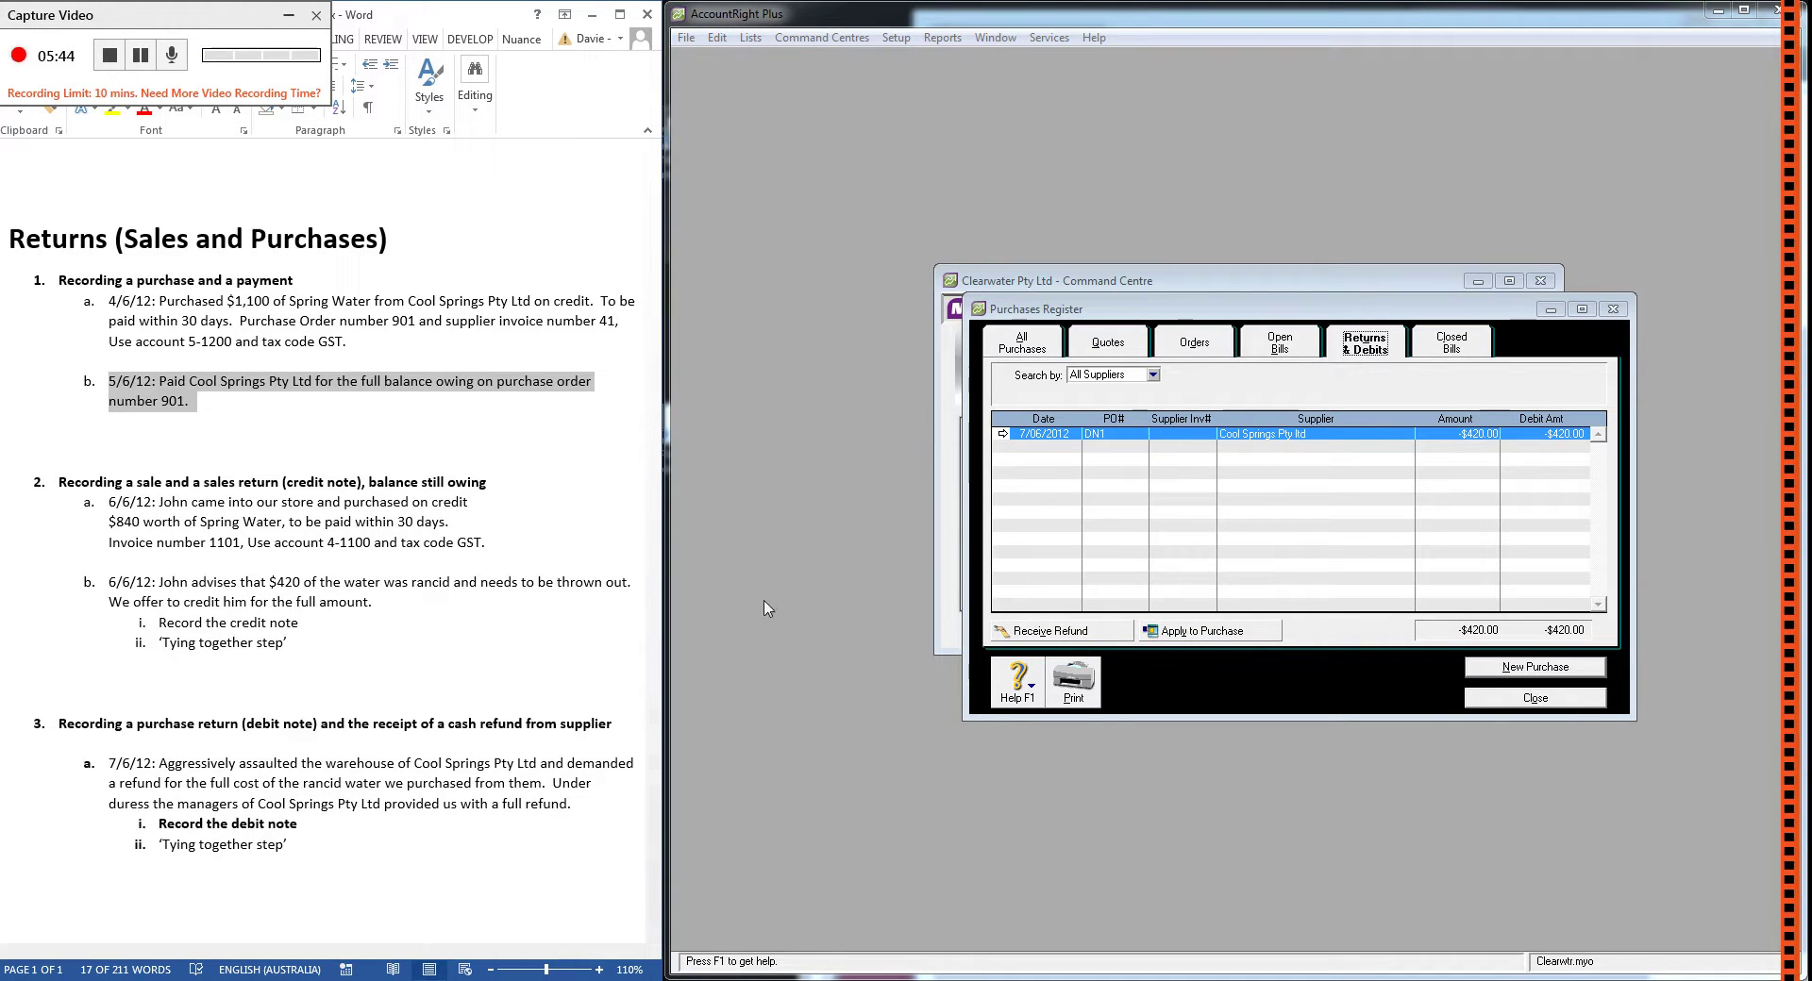
- Receive a refund for debit note DN1 in AccountRight, grouping it with undeposited funds and dating it 7/06/2012
{"action": "left_click", "coordinate": [1080, 635]}
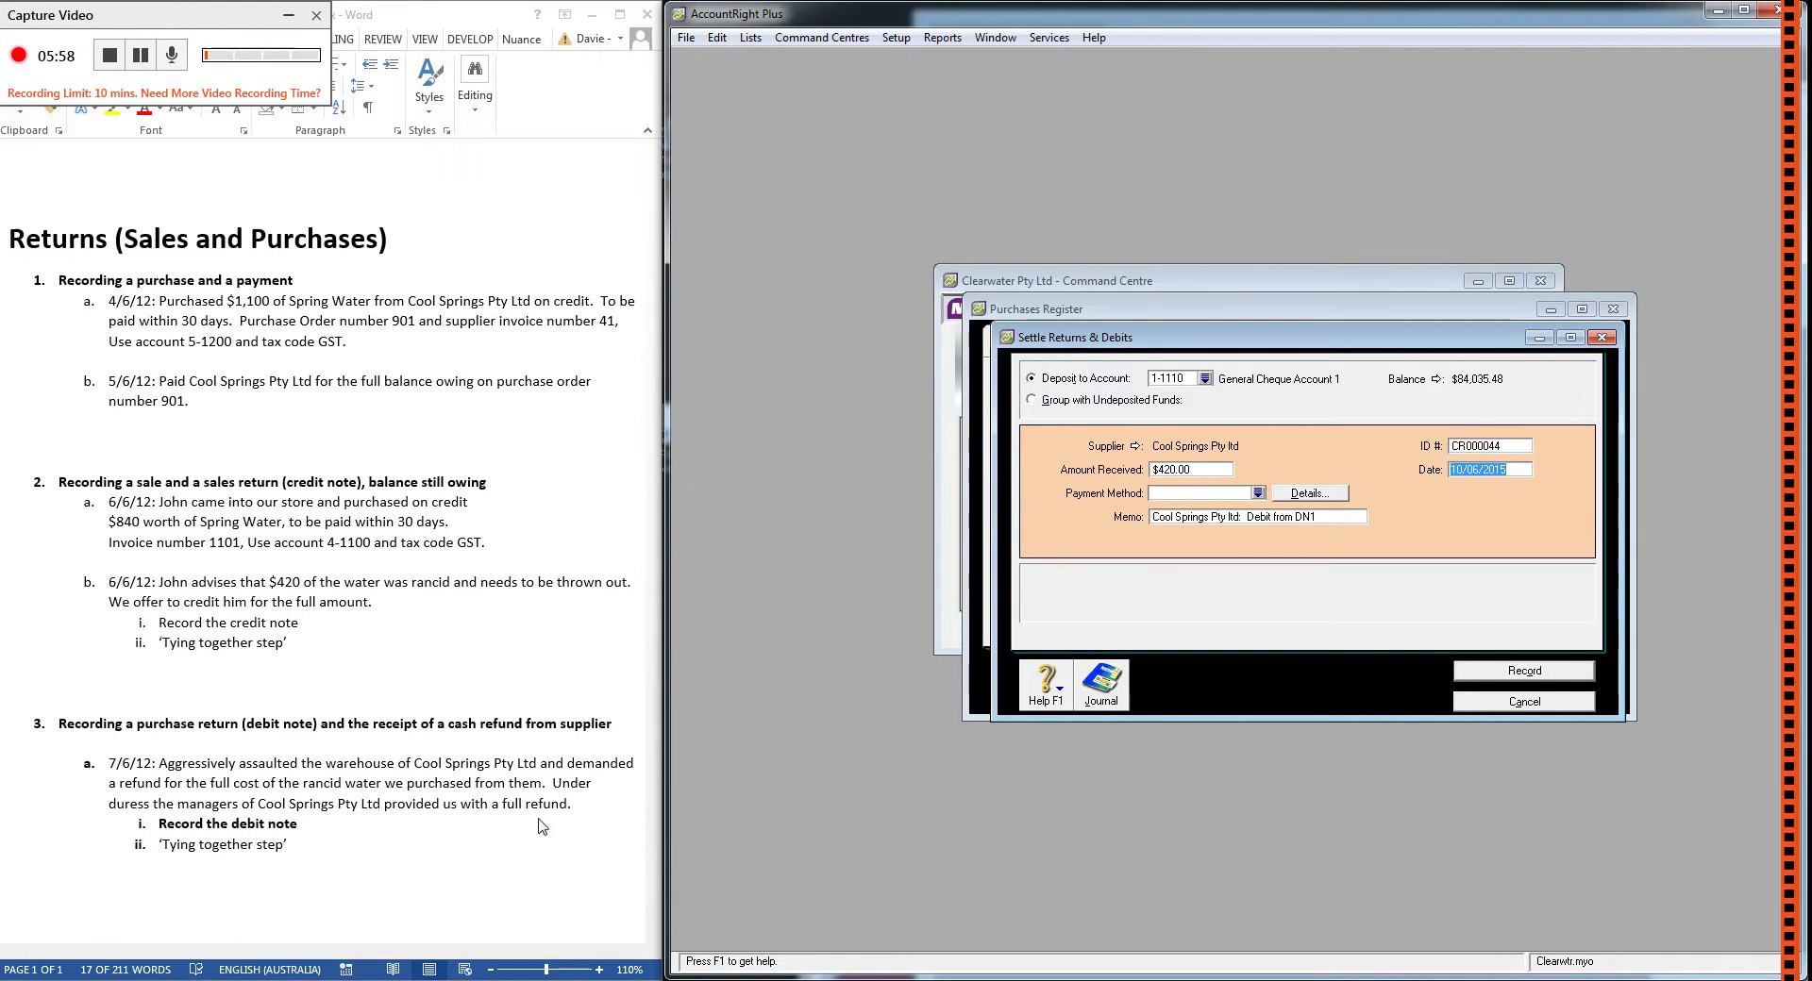
{"action": "left_click", "coordinate": [1145, 402]}
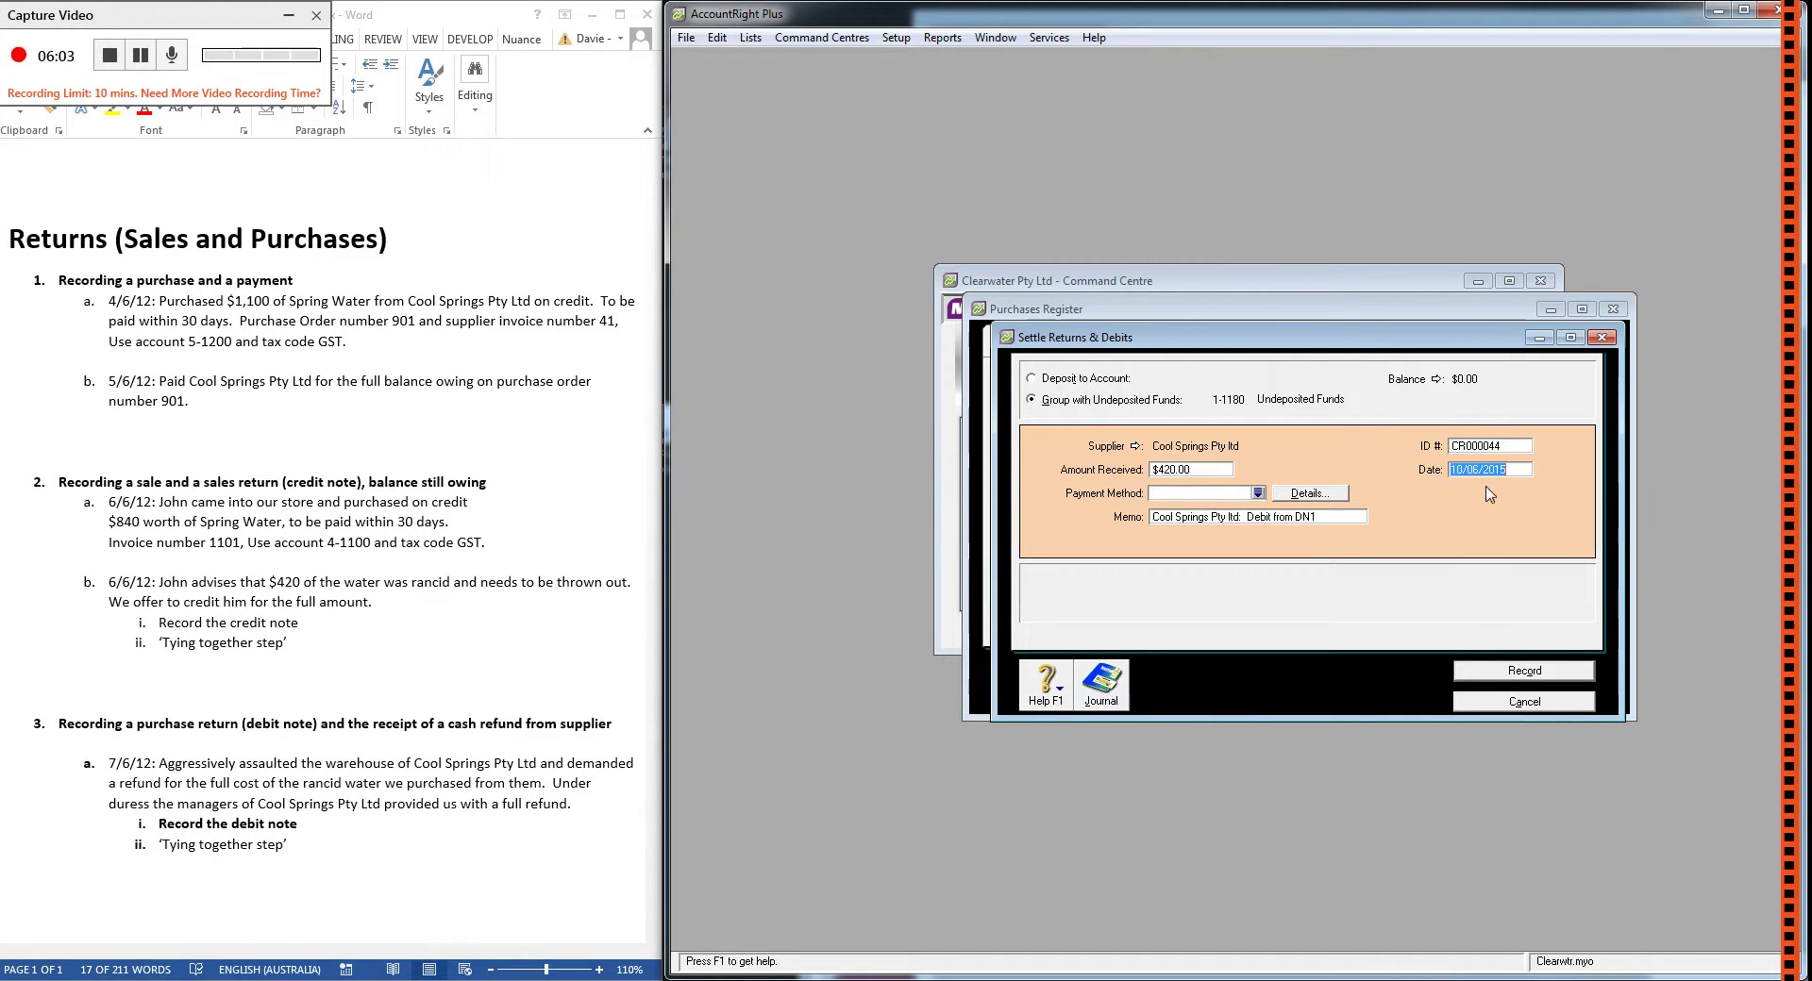
{"action": "type", "text": "7/6/12"}
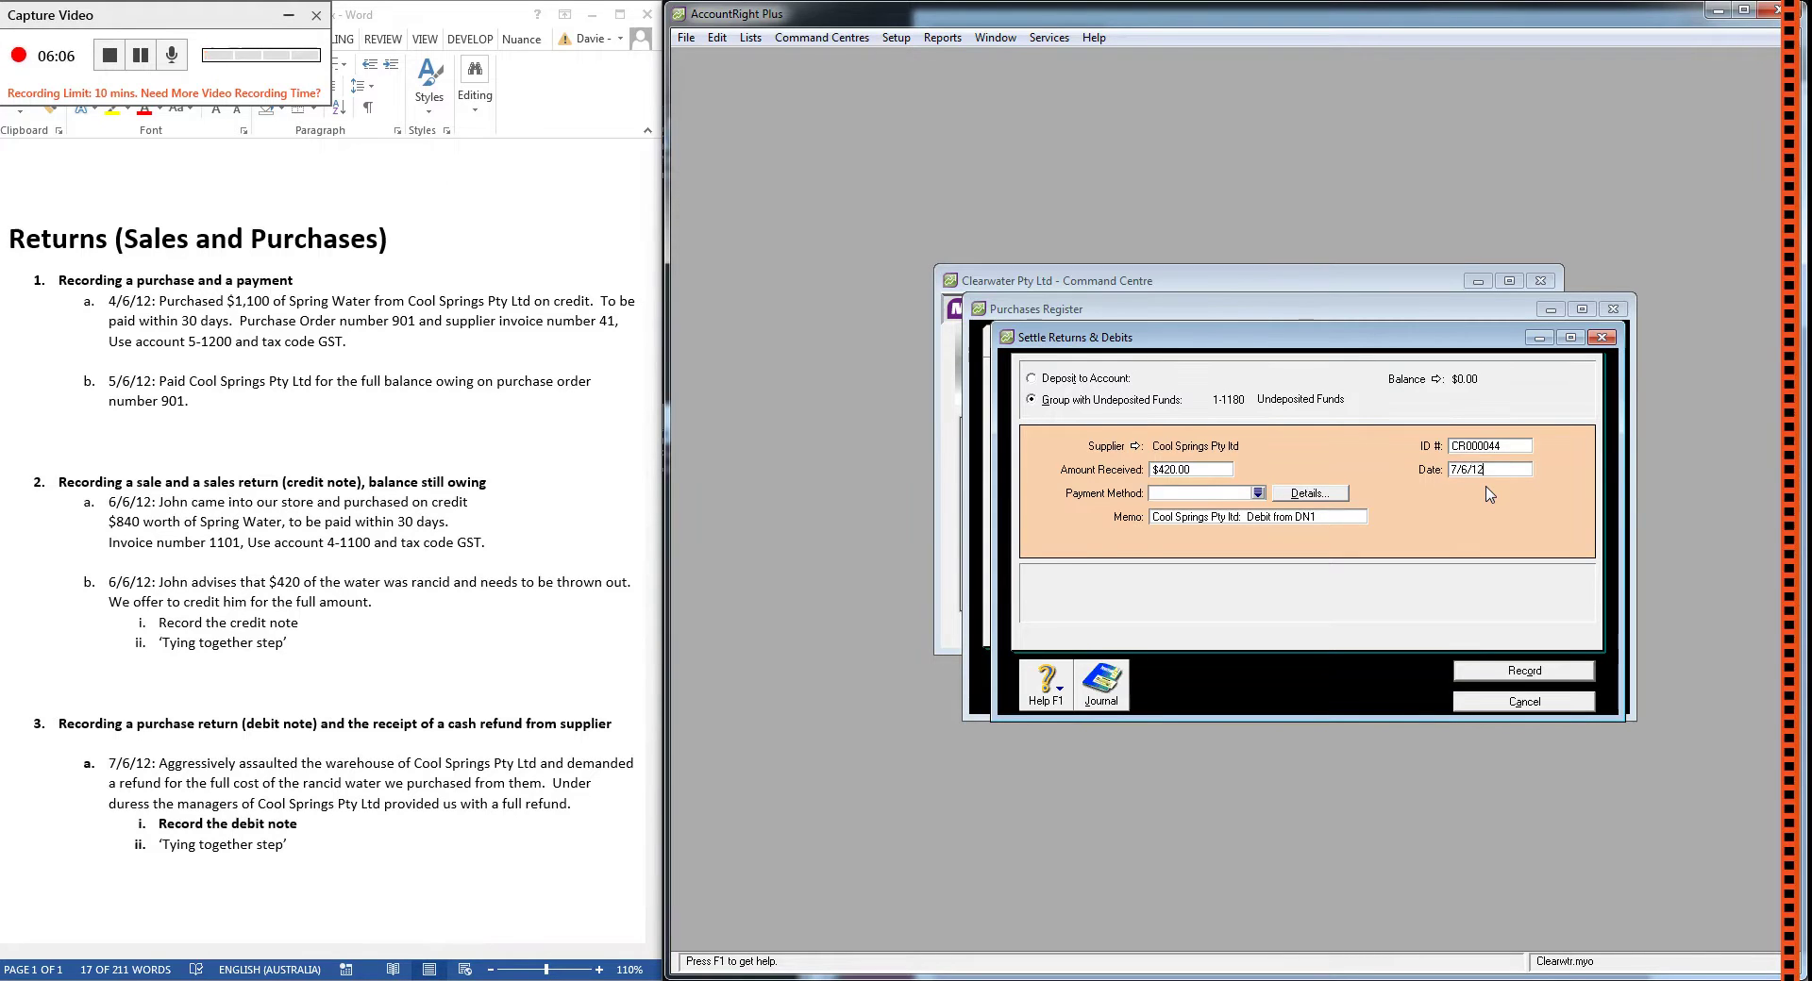
{"action": "key", "text": "Tab"}
- Set the refund's payment method to Cash, record it and close the Purchases Register
{"action": "type", "text": "c"}
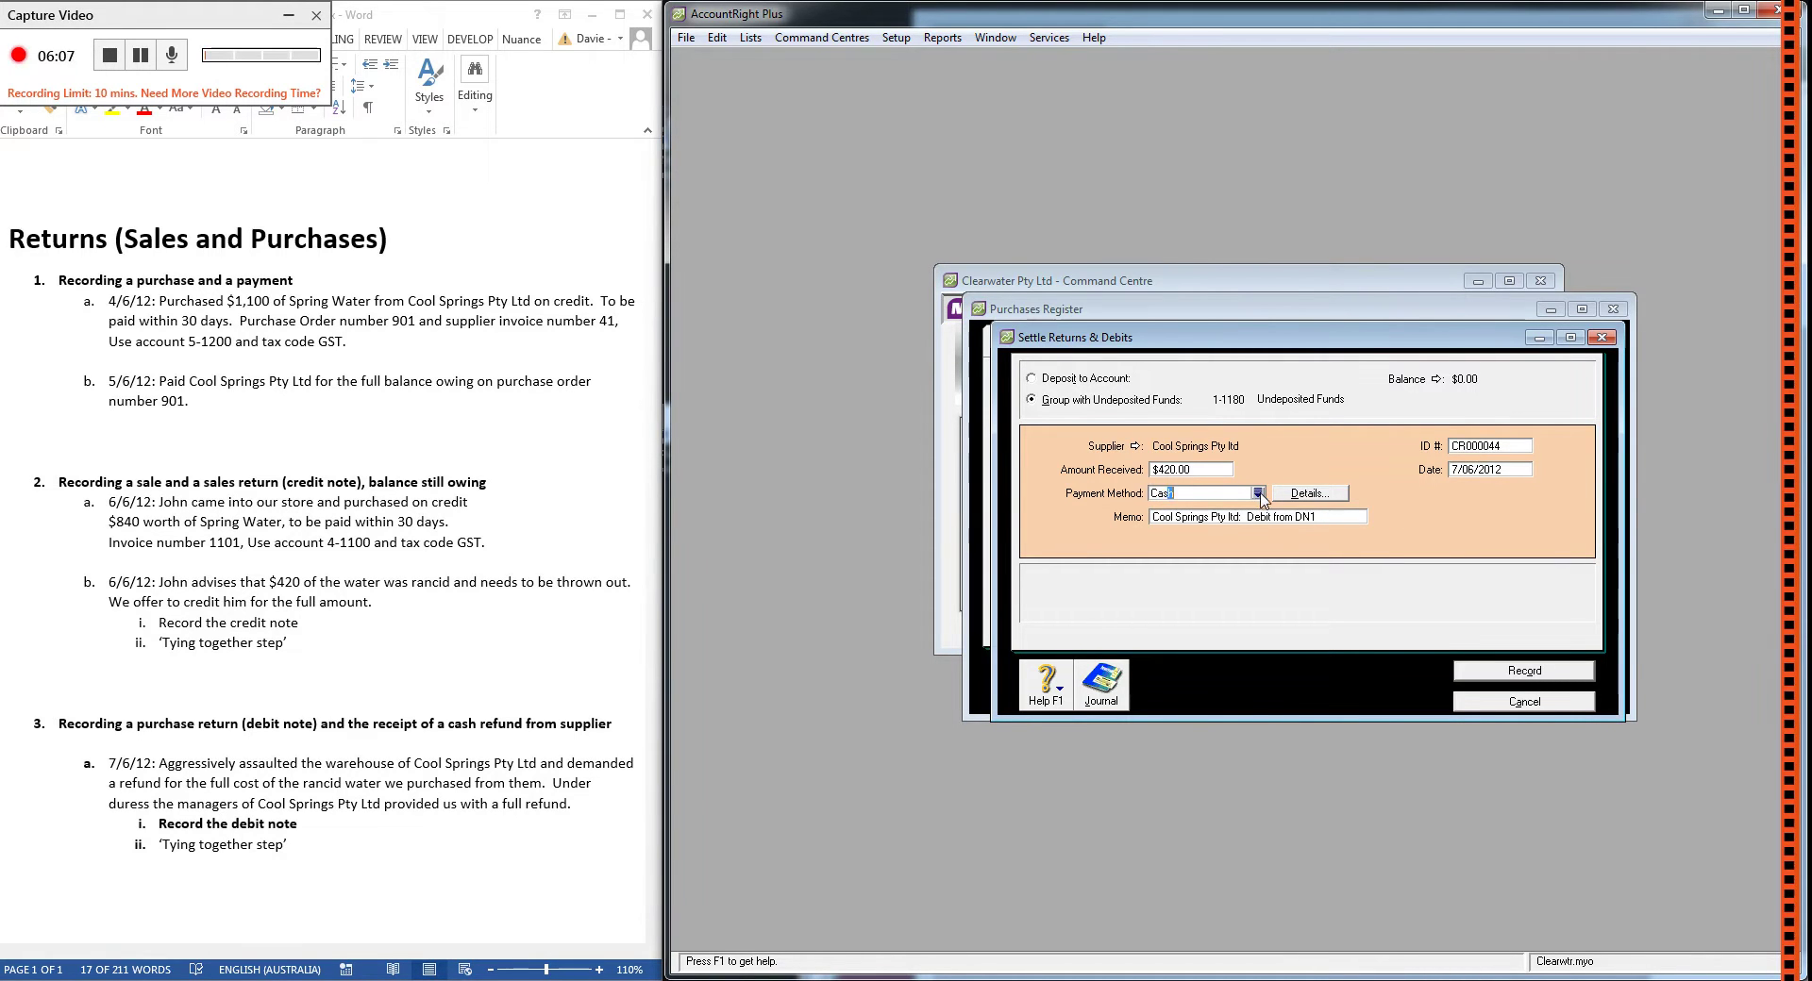
{"action": "type", "text": "ash"}
{"action": "key", "text": "Tab"}
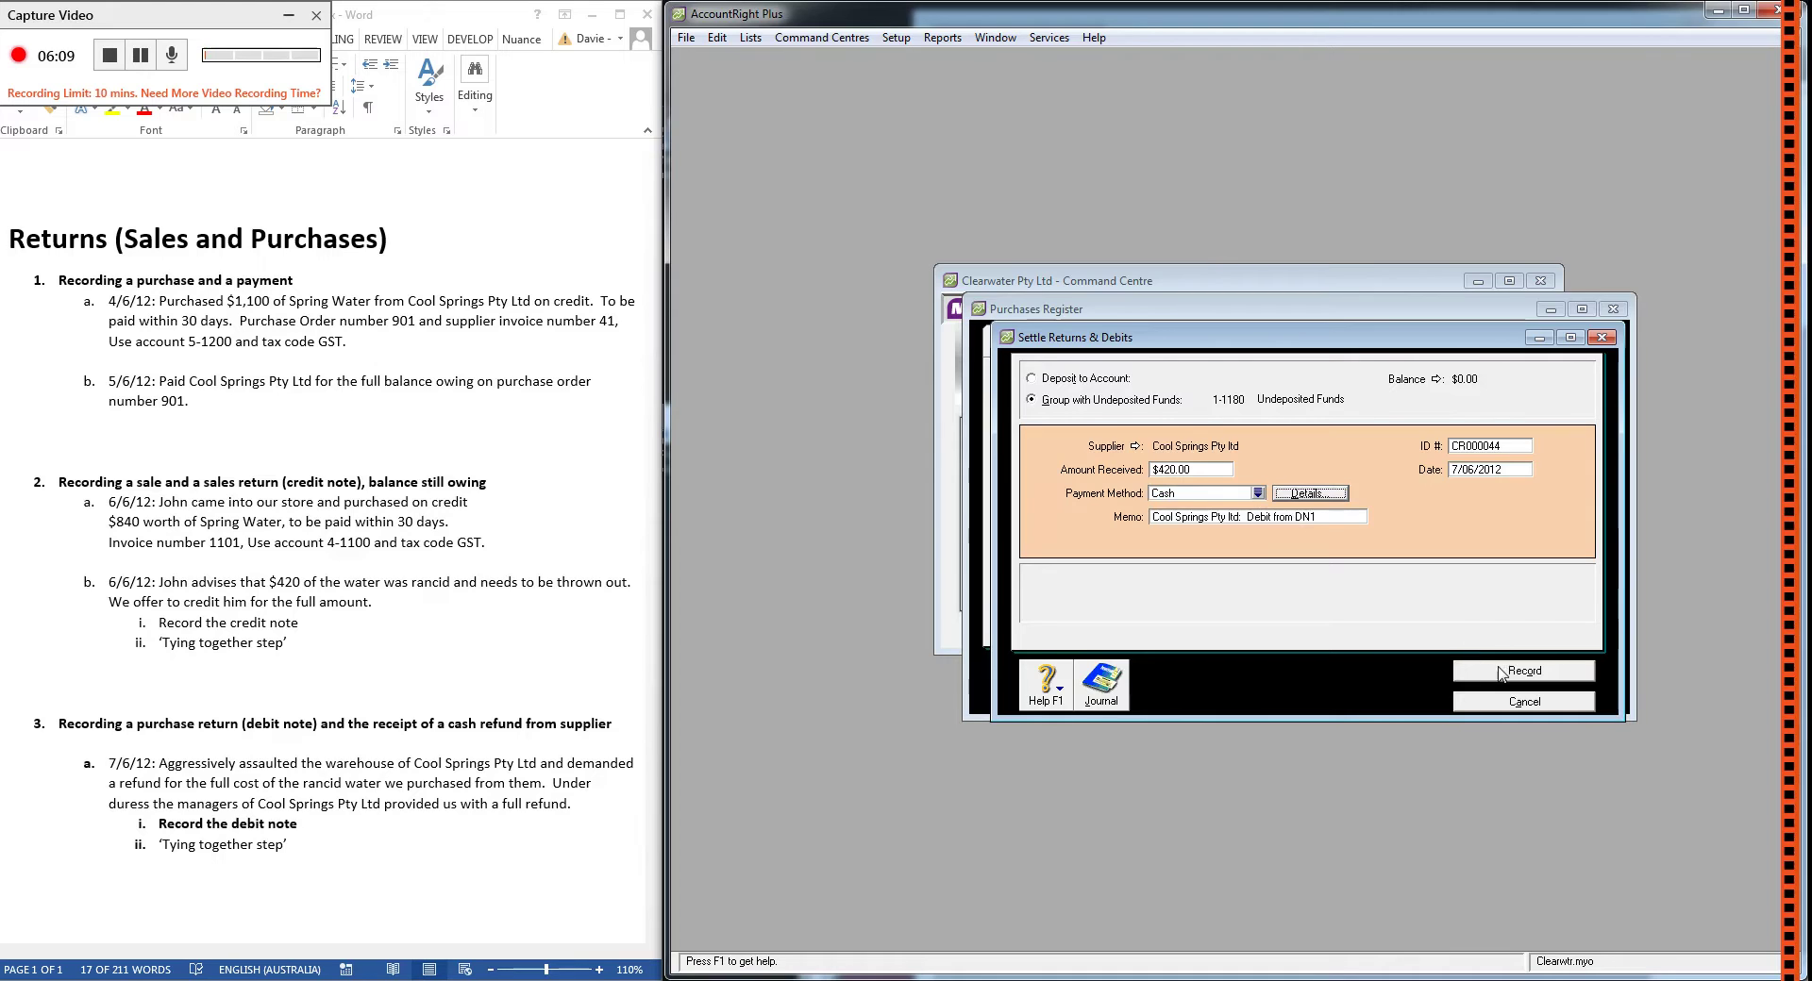
{"action": "left_click", "coordinate": [1502, 672]}
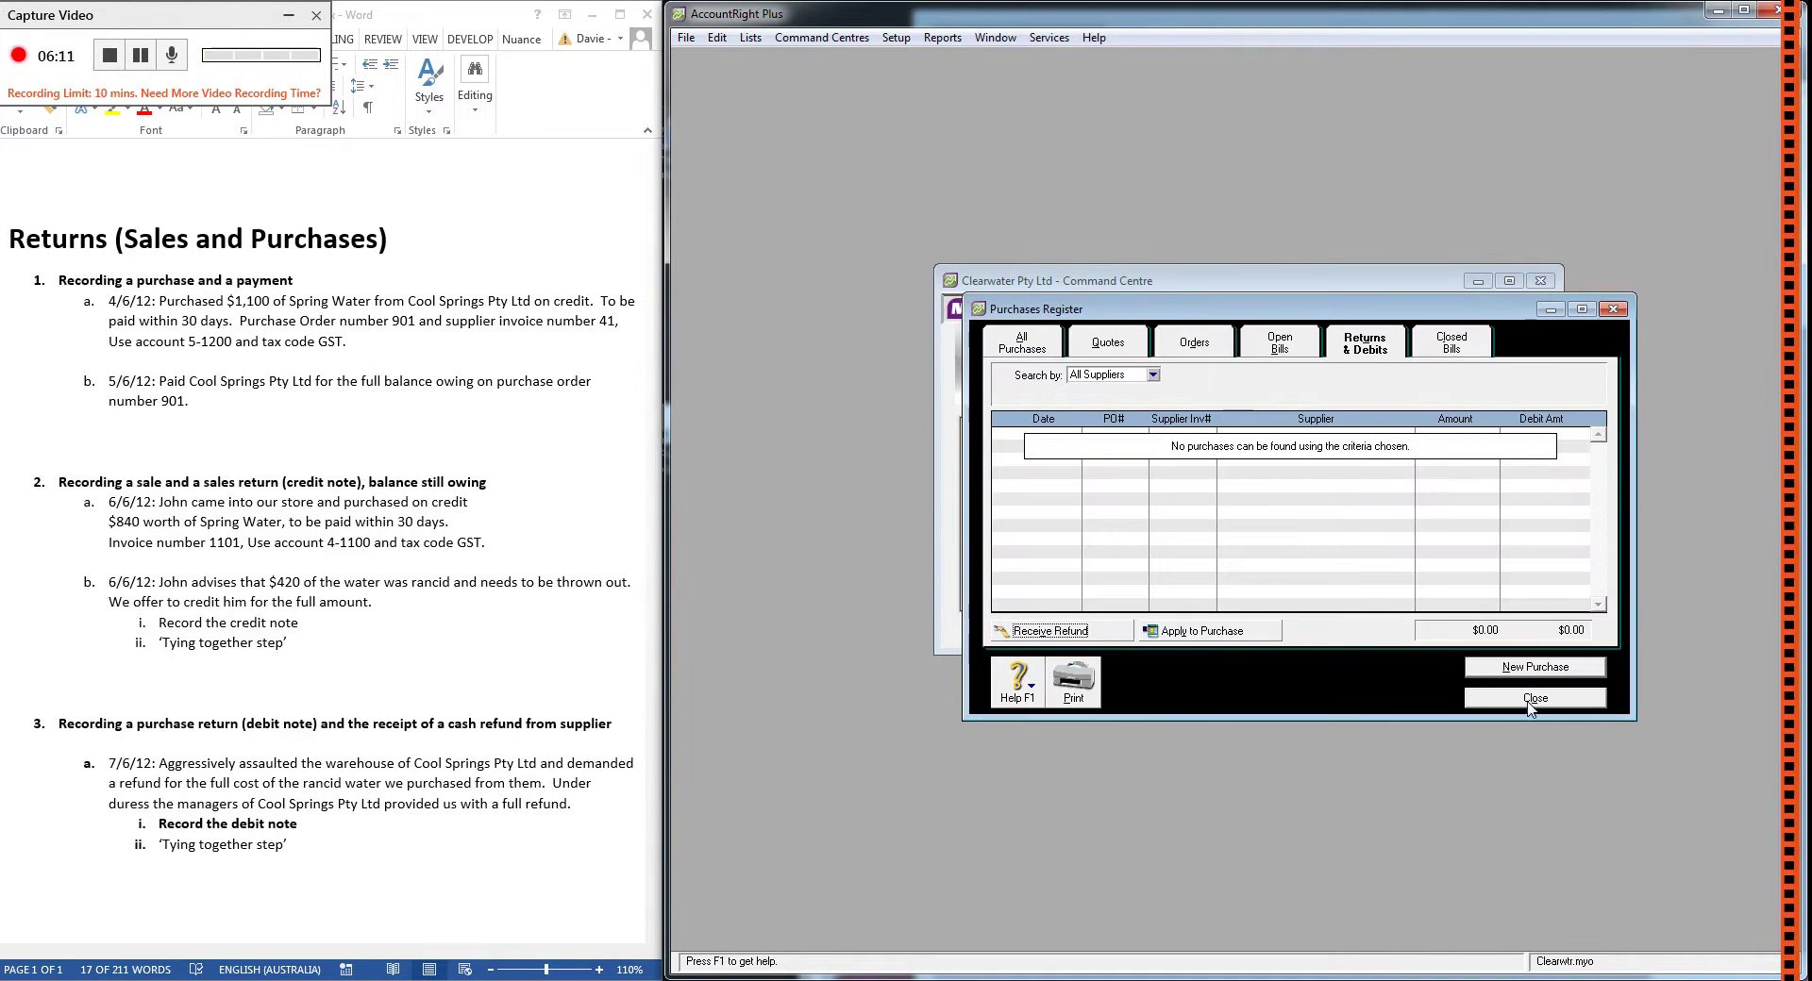
{"action": "left_click", "coordinate": [1531, 699]}
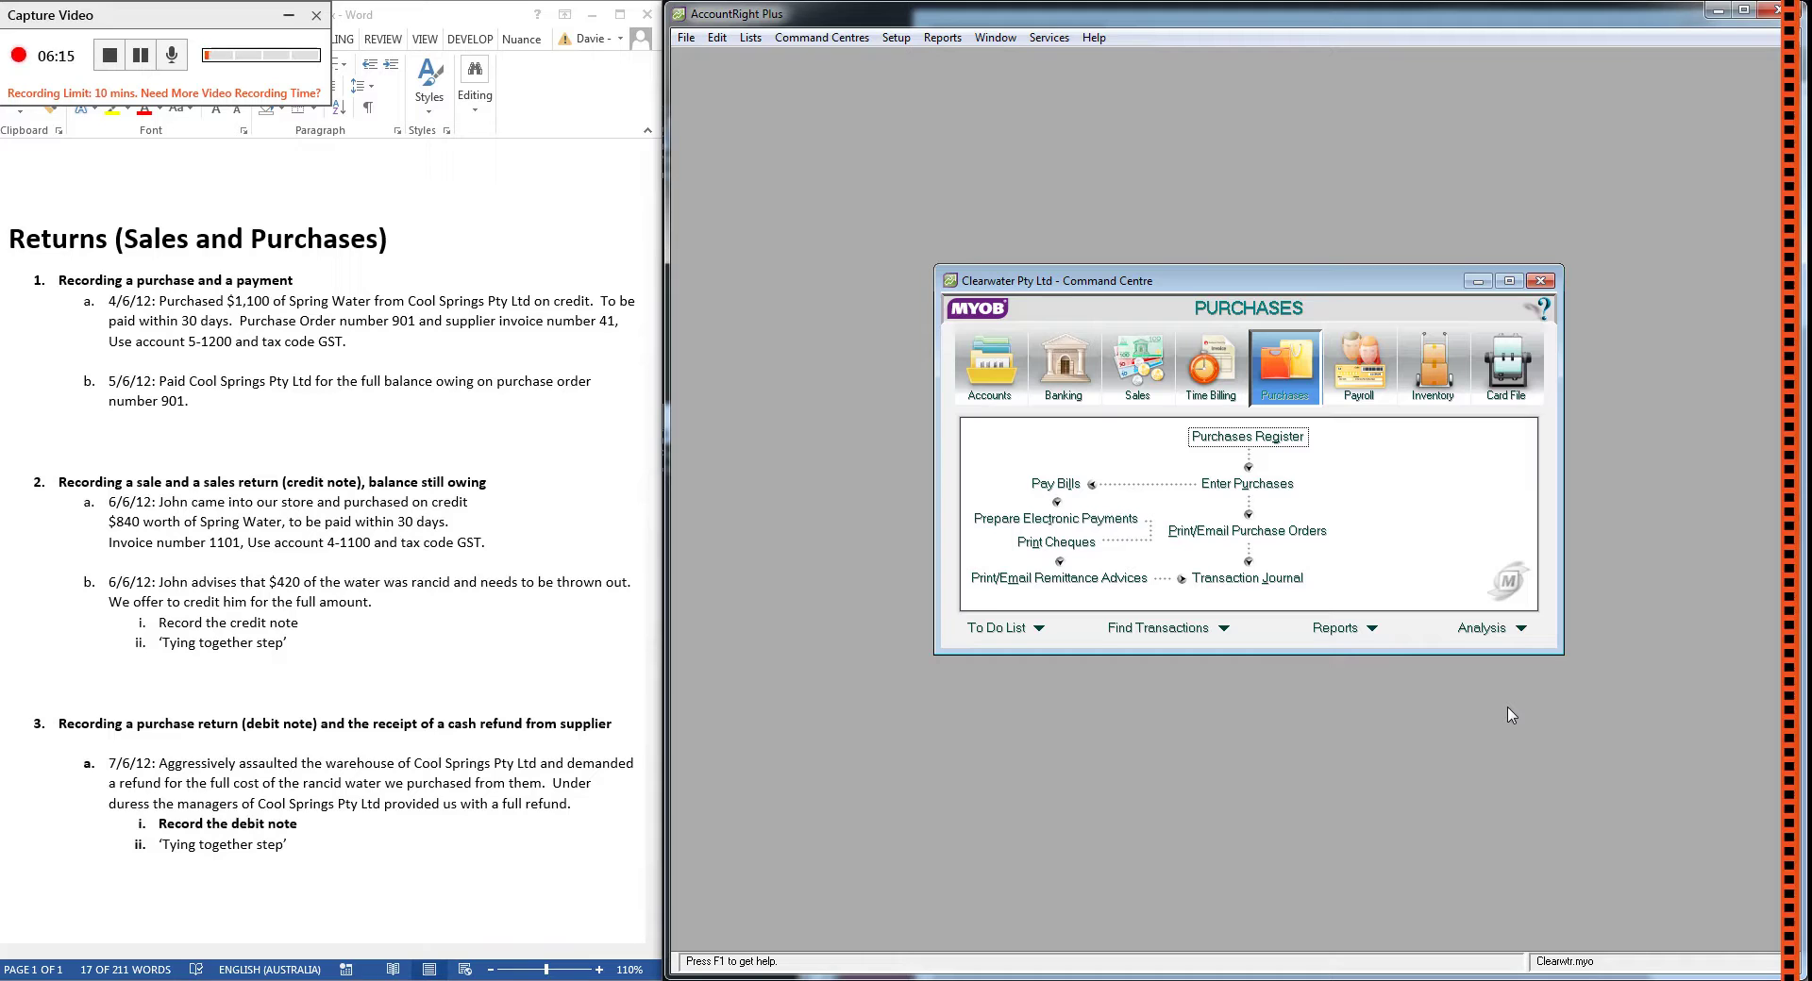
- Switch to Word and make the "'Tying together step'" sub-point under item 3a bold
{"action": "left_click_drag", "start_coordinate": [298, 848], "coordinate": [161, 847]}
{"action": "key", "text": "ctrl+b"}
{"action": "left_click", "coordinate": [270, 865]}
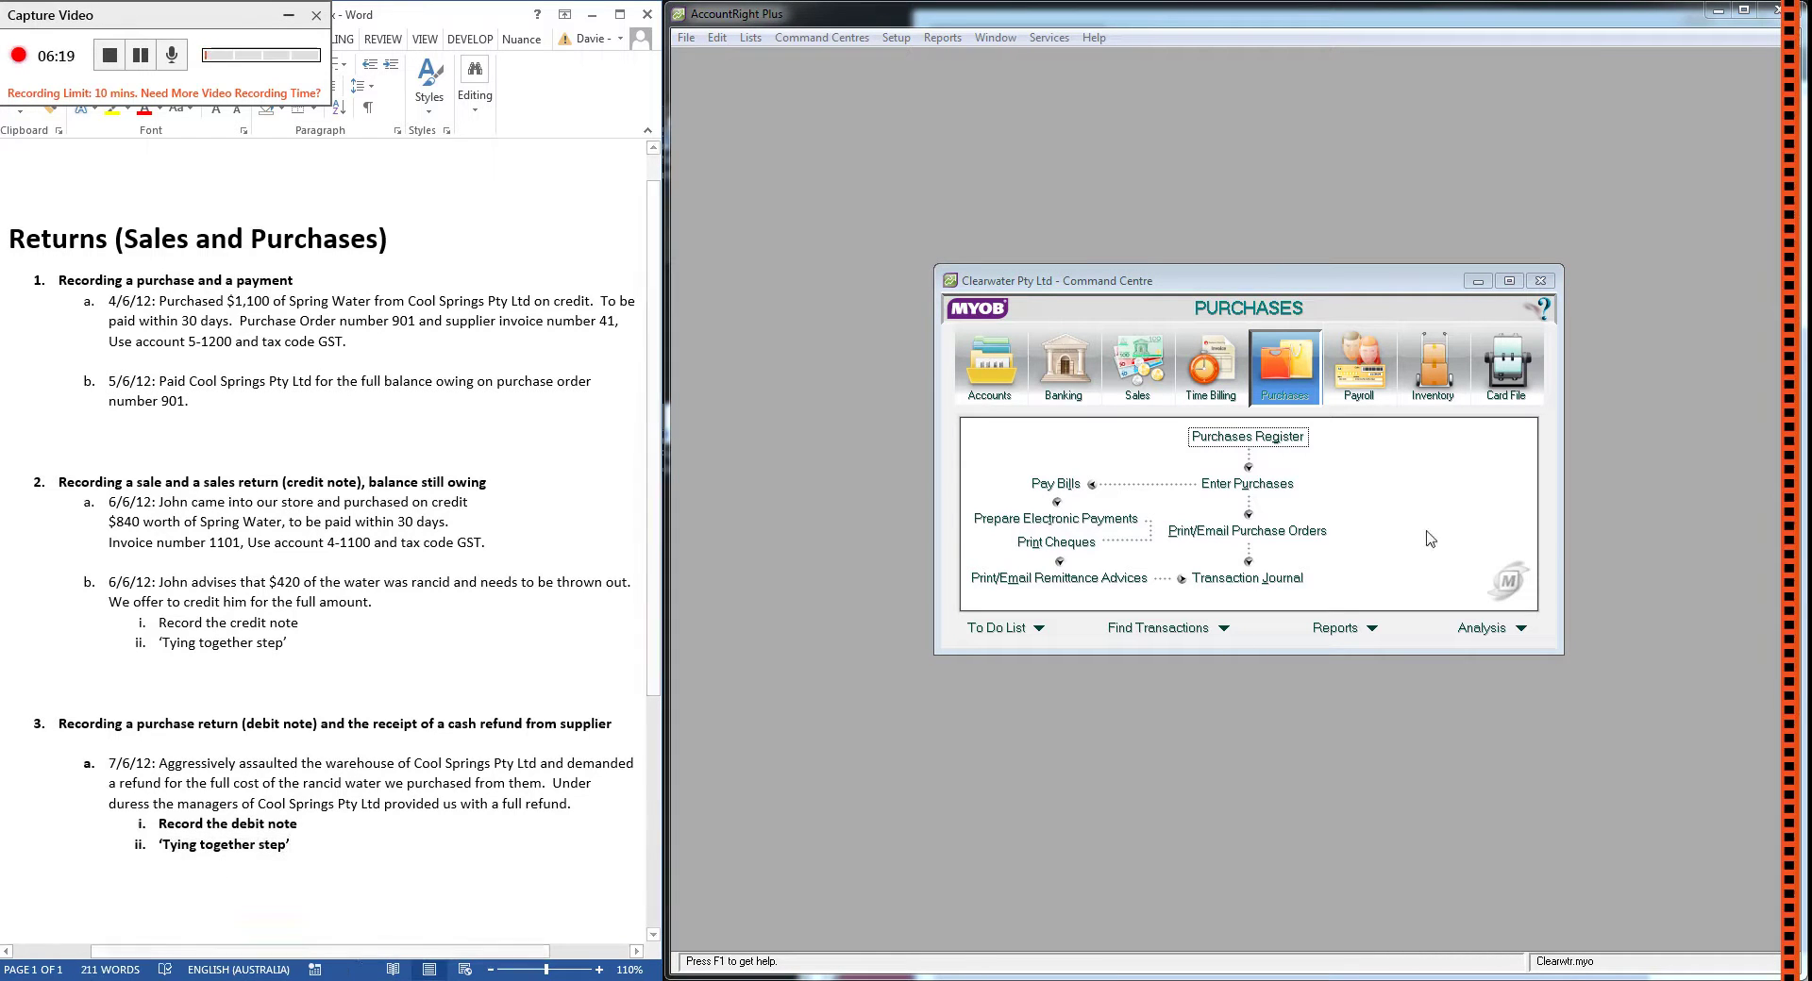
- Switch to AccountRight and start preparing a bank deposit dated 7/06/2012
{"action": "left_click", "coordinate": [1095, 408]}
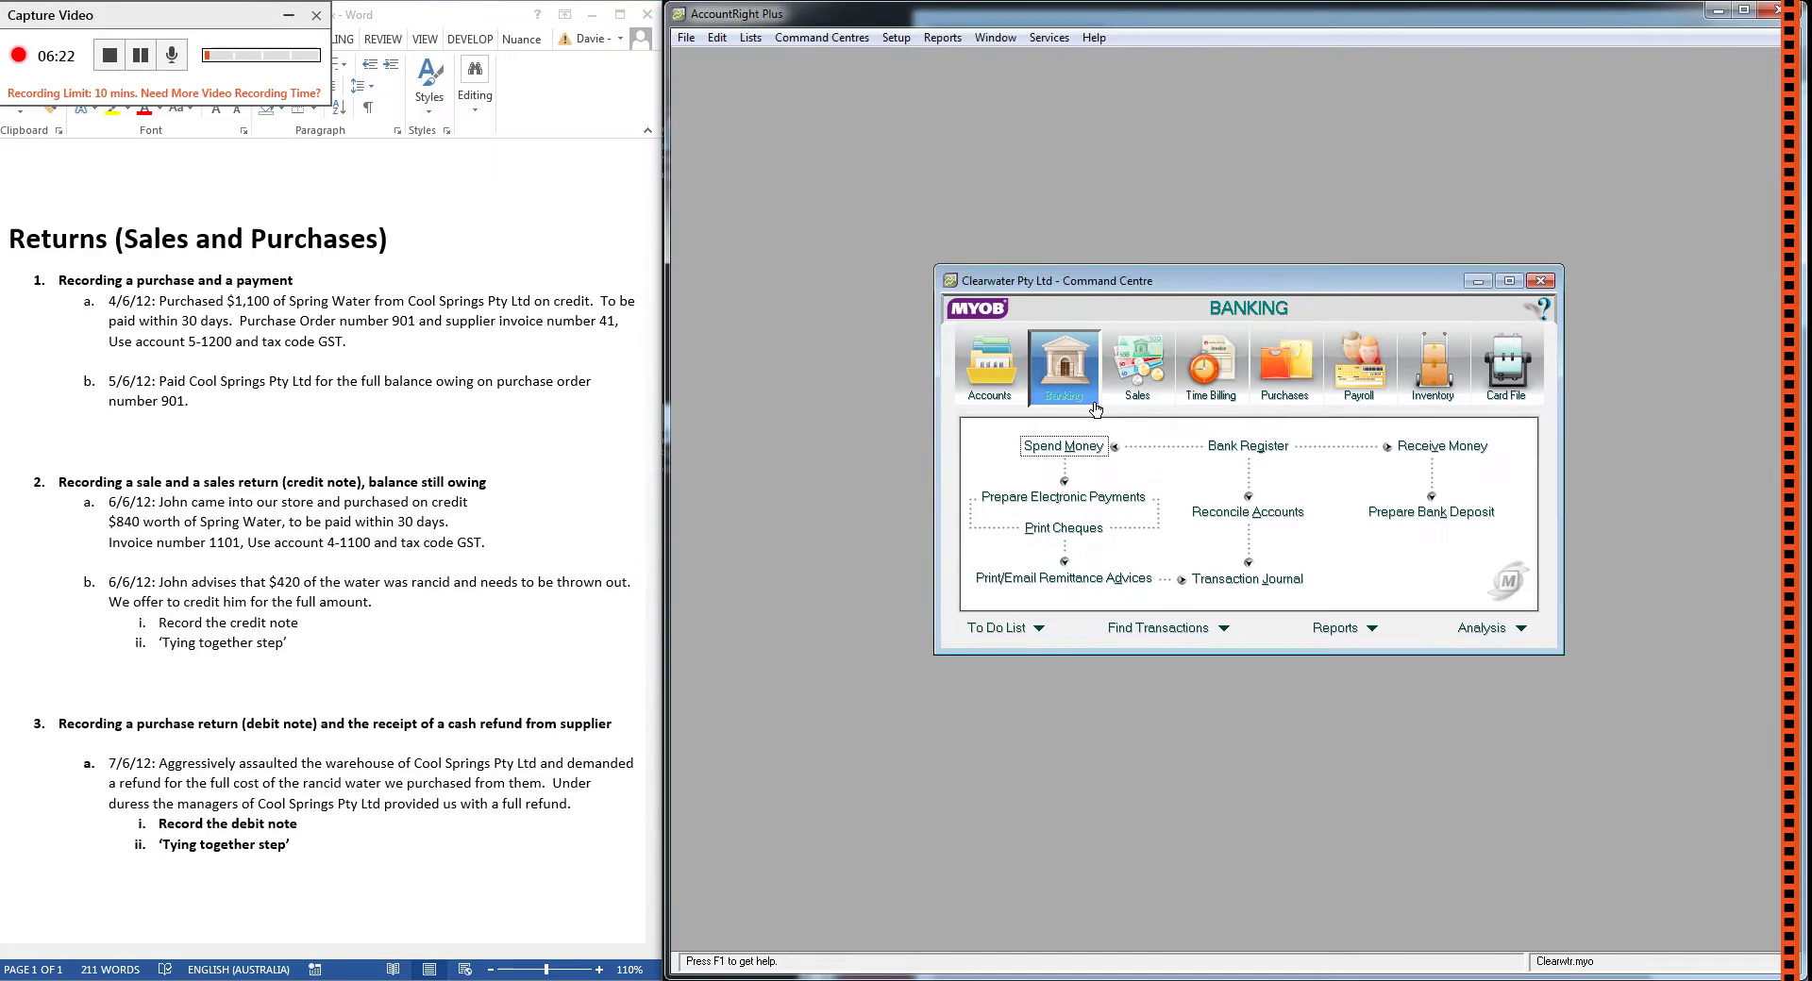
{"action": "left_click", "coordinate": [1441, 517]}
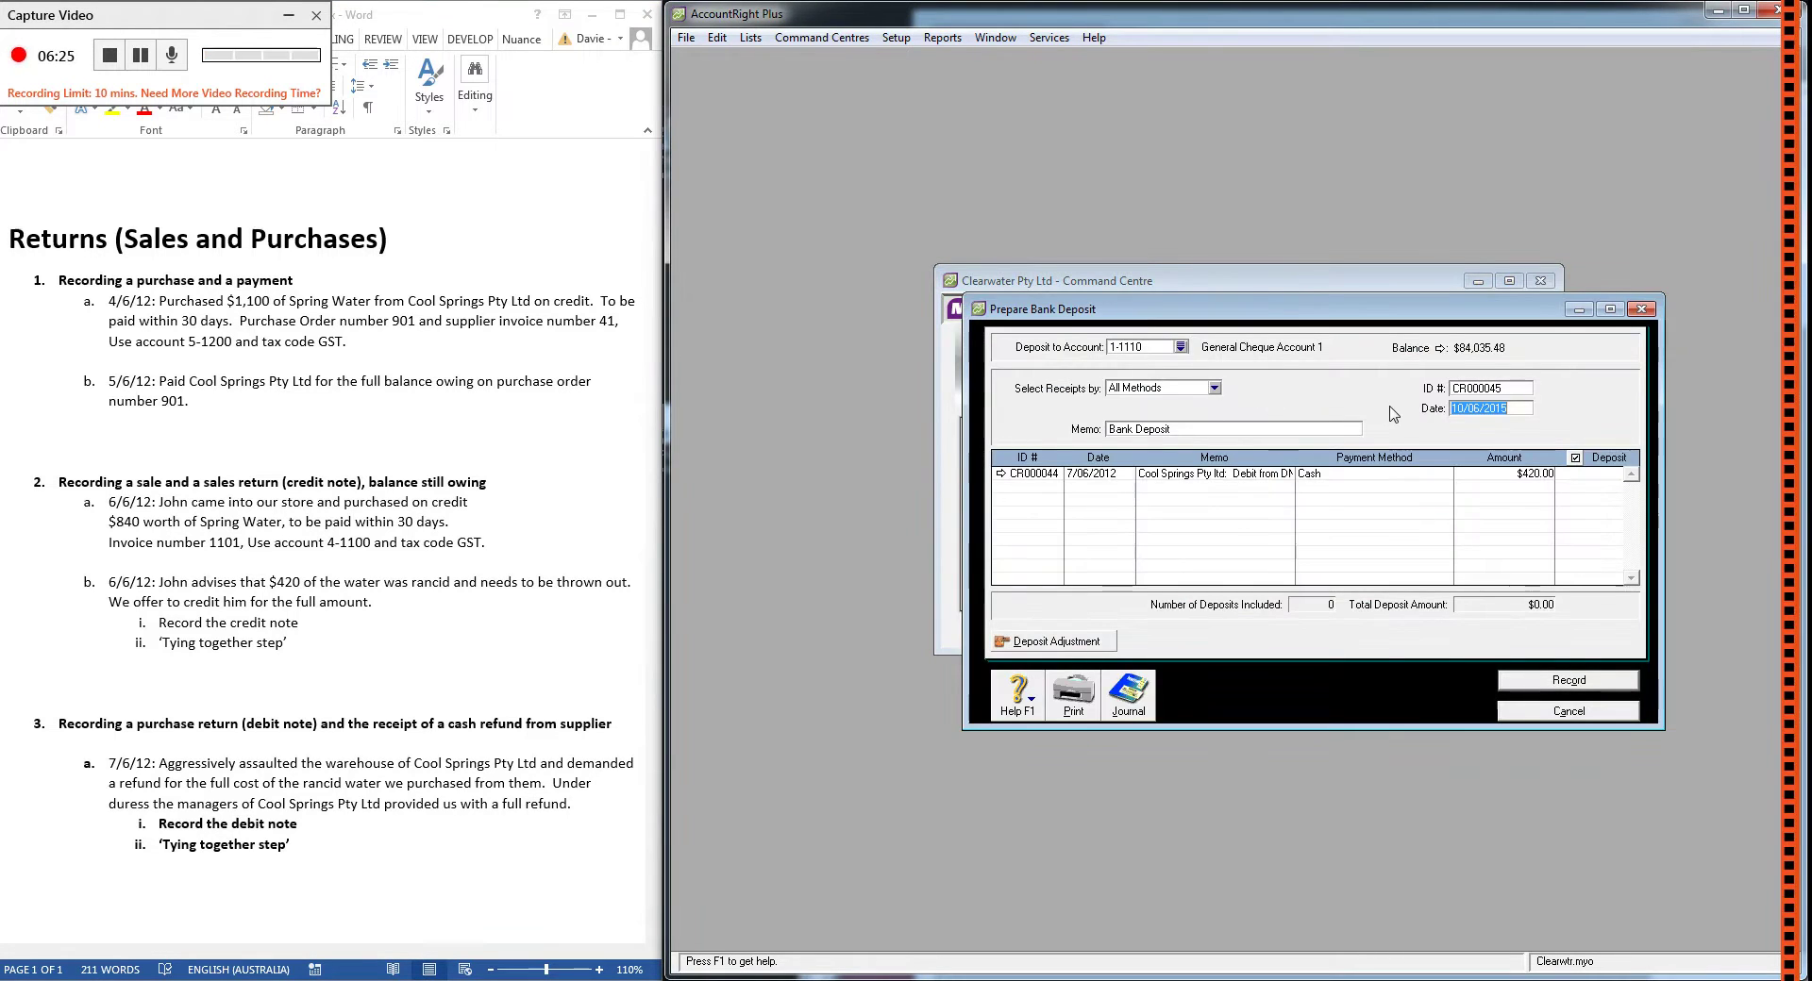
{"action": "type", "text": "76"}
{"action": "type", "text": "/06/12"}
{"action": "key", "text": "Tab"}
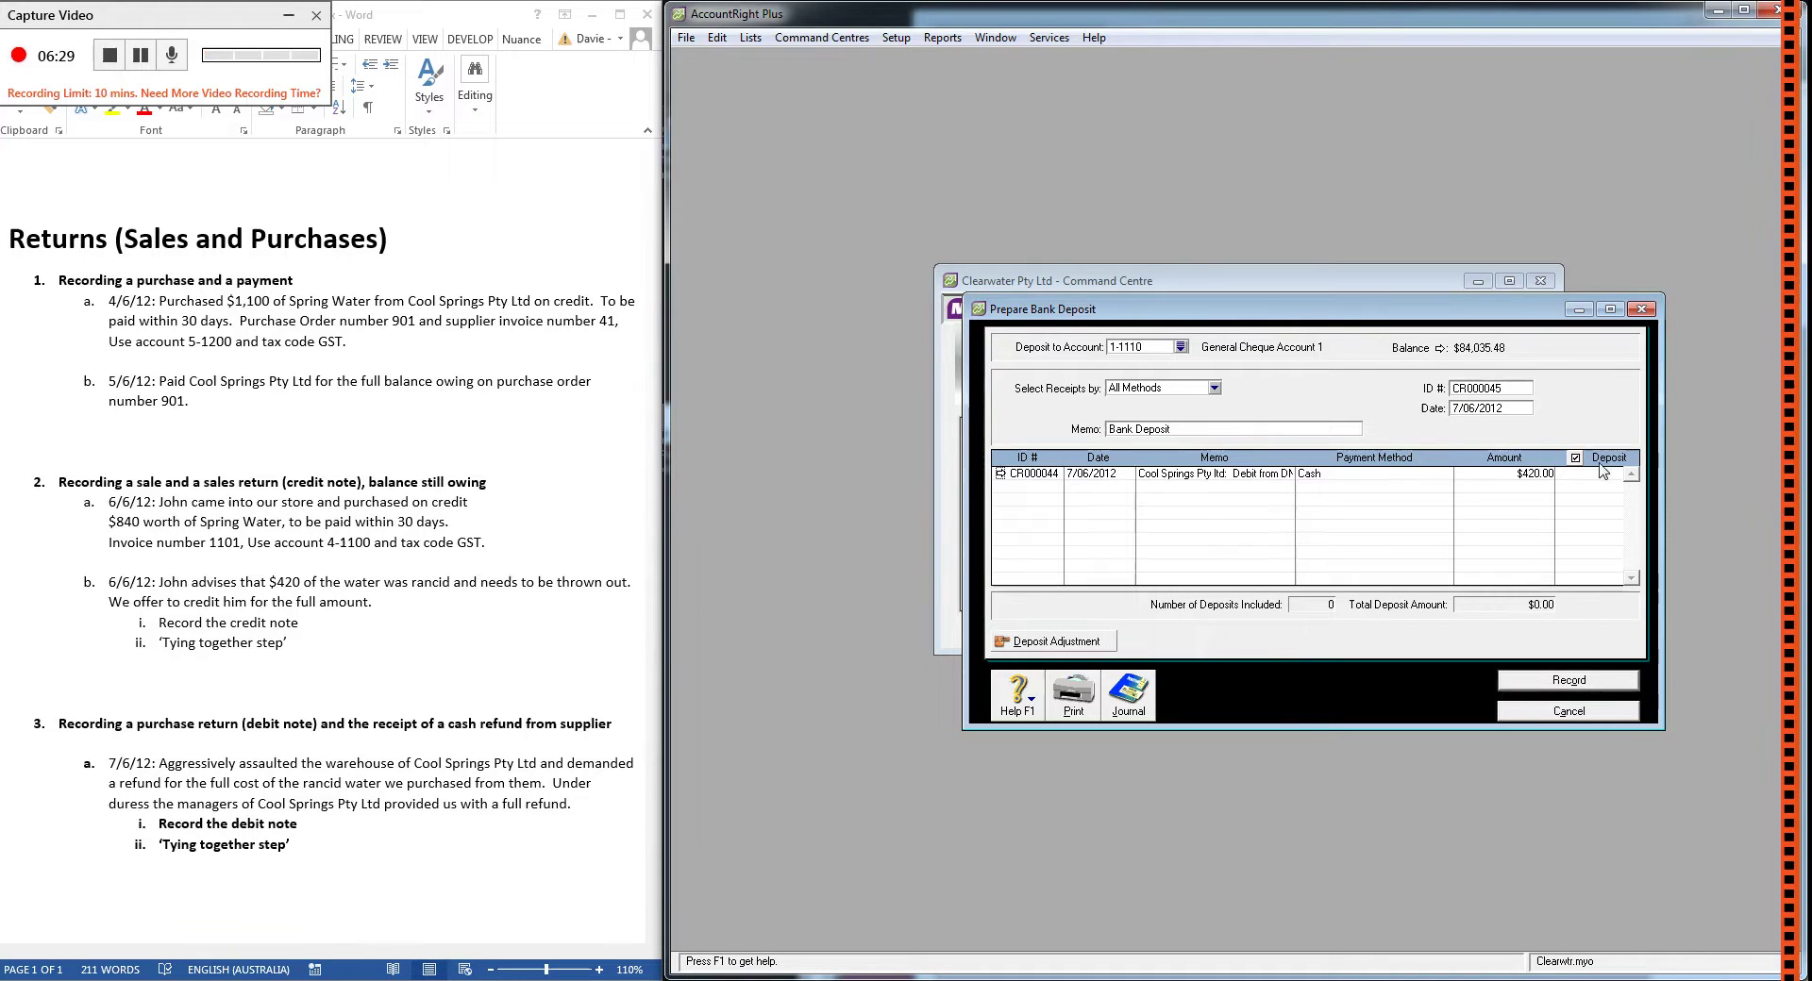
- Include the $420.00 Cool Springs cash refund in the bank deposit, record it and close the deposit window
{"action": "left_click", "coordinate": [1599, 473]}
{"action": "left_click", "coordinate": [1585, 684]}
{"action": "left_click", "coordinate": [1573, 711]}
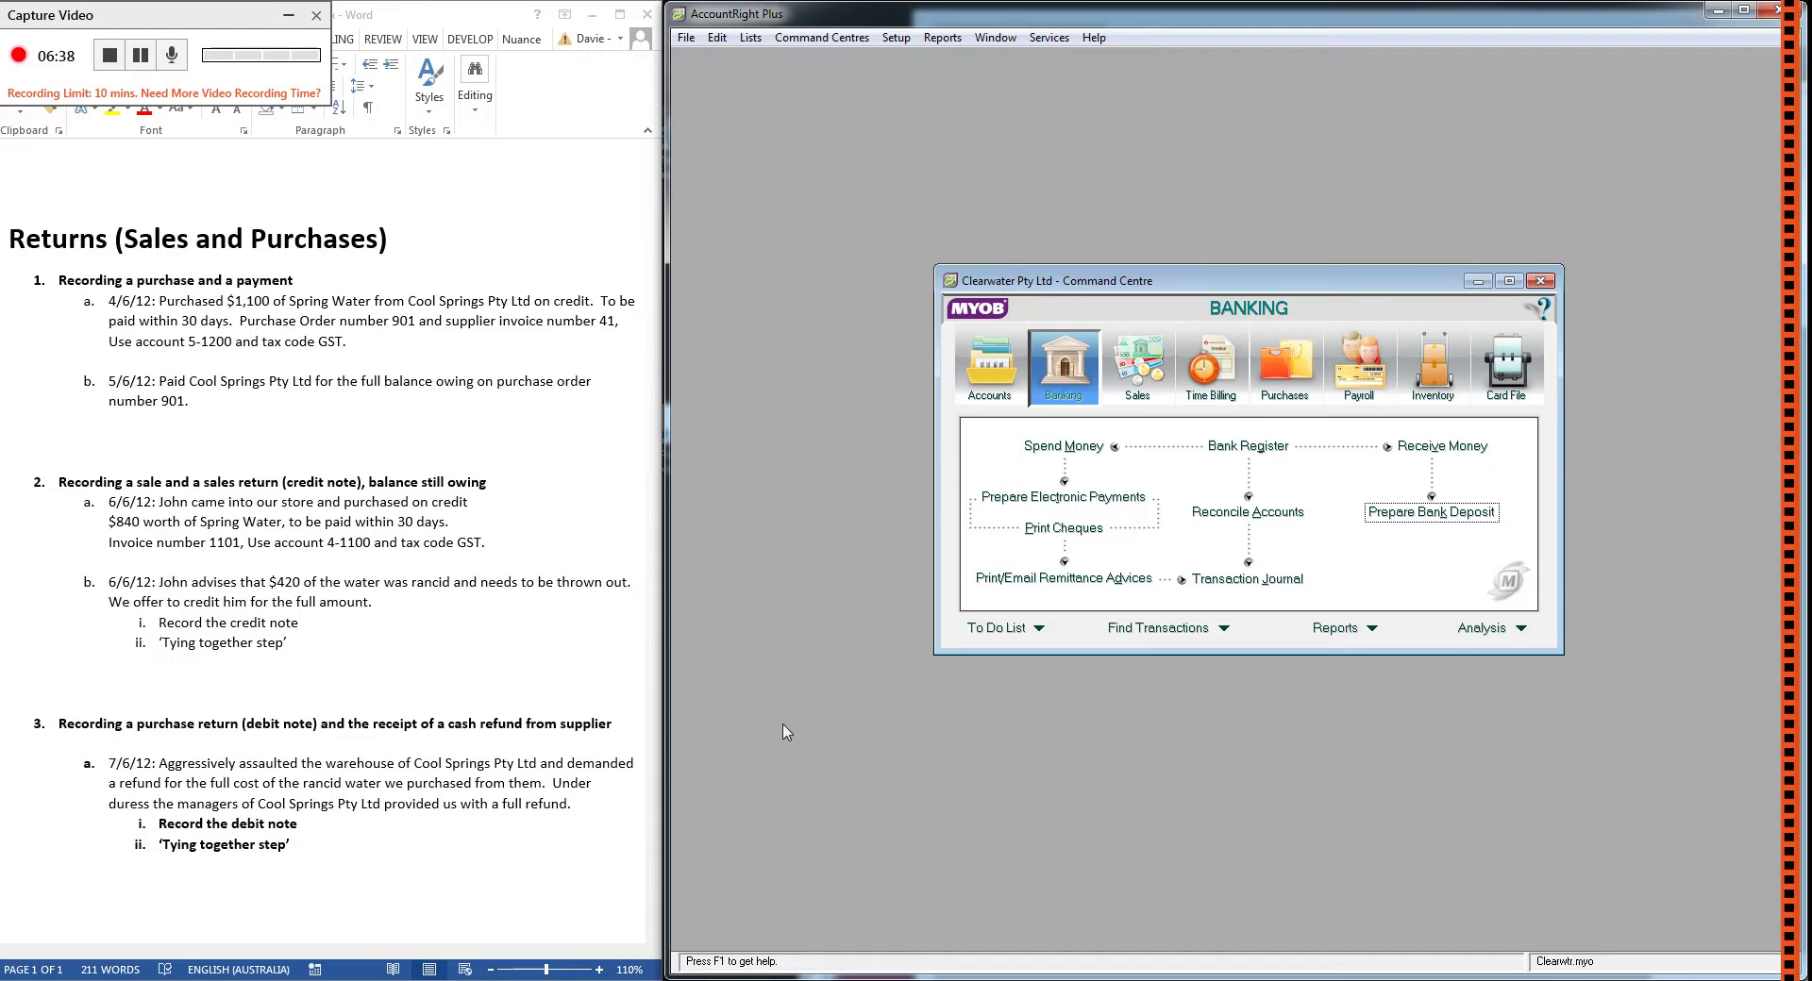
- Check the Purchases Register for outstanding returns and debits, then close the register
{"action": "left_click", "coordinate": [1157, 387]}
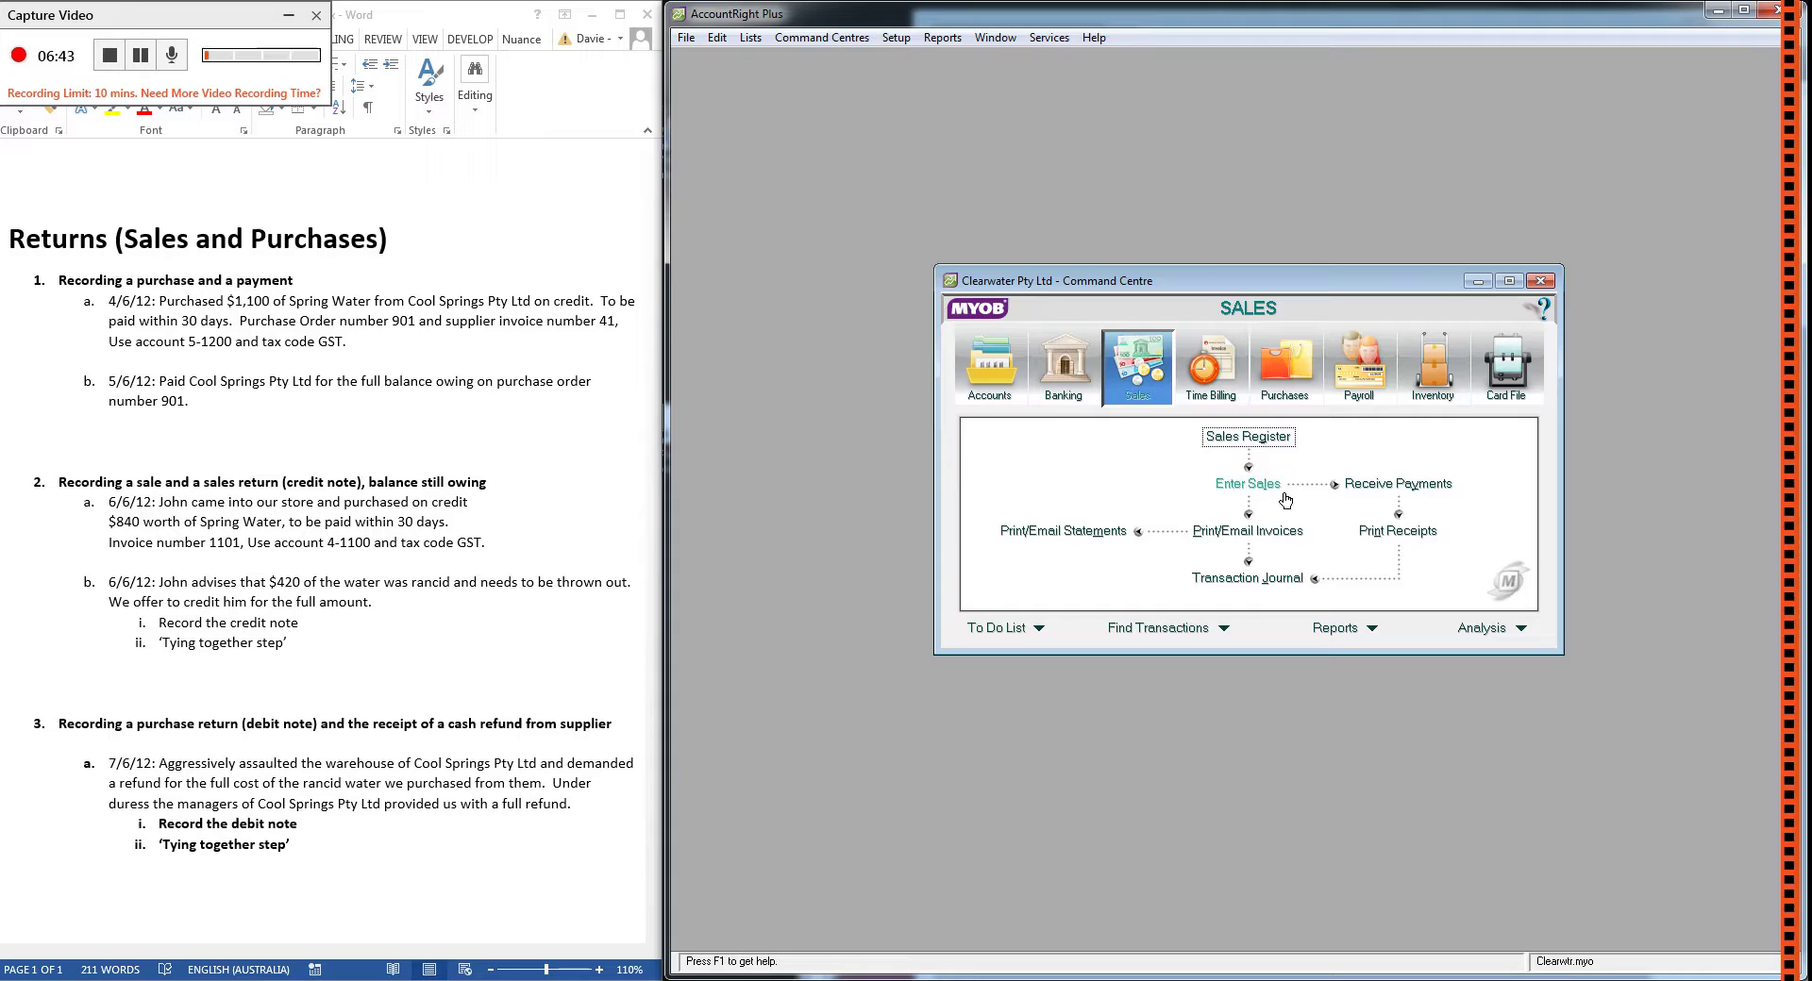
{"action": "left_click", "coordinate": [1316, 396]}
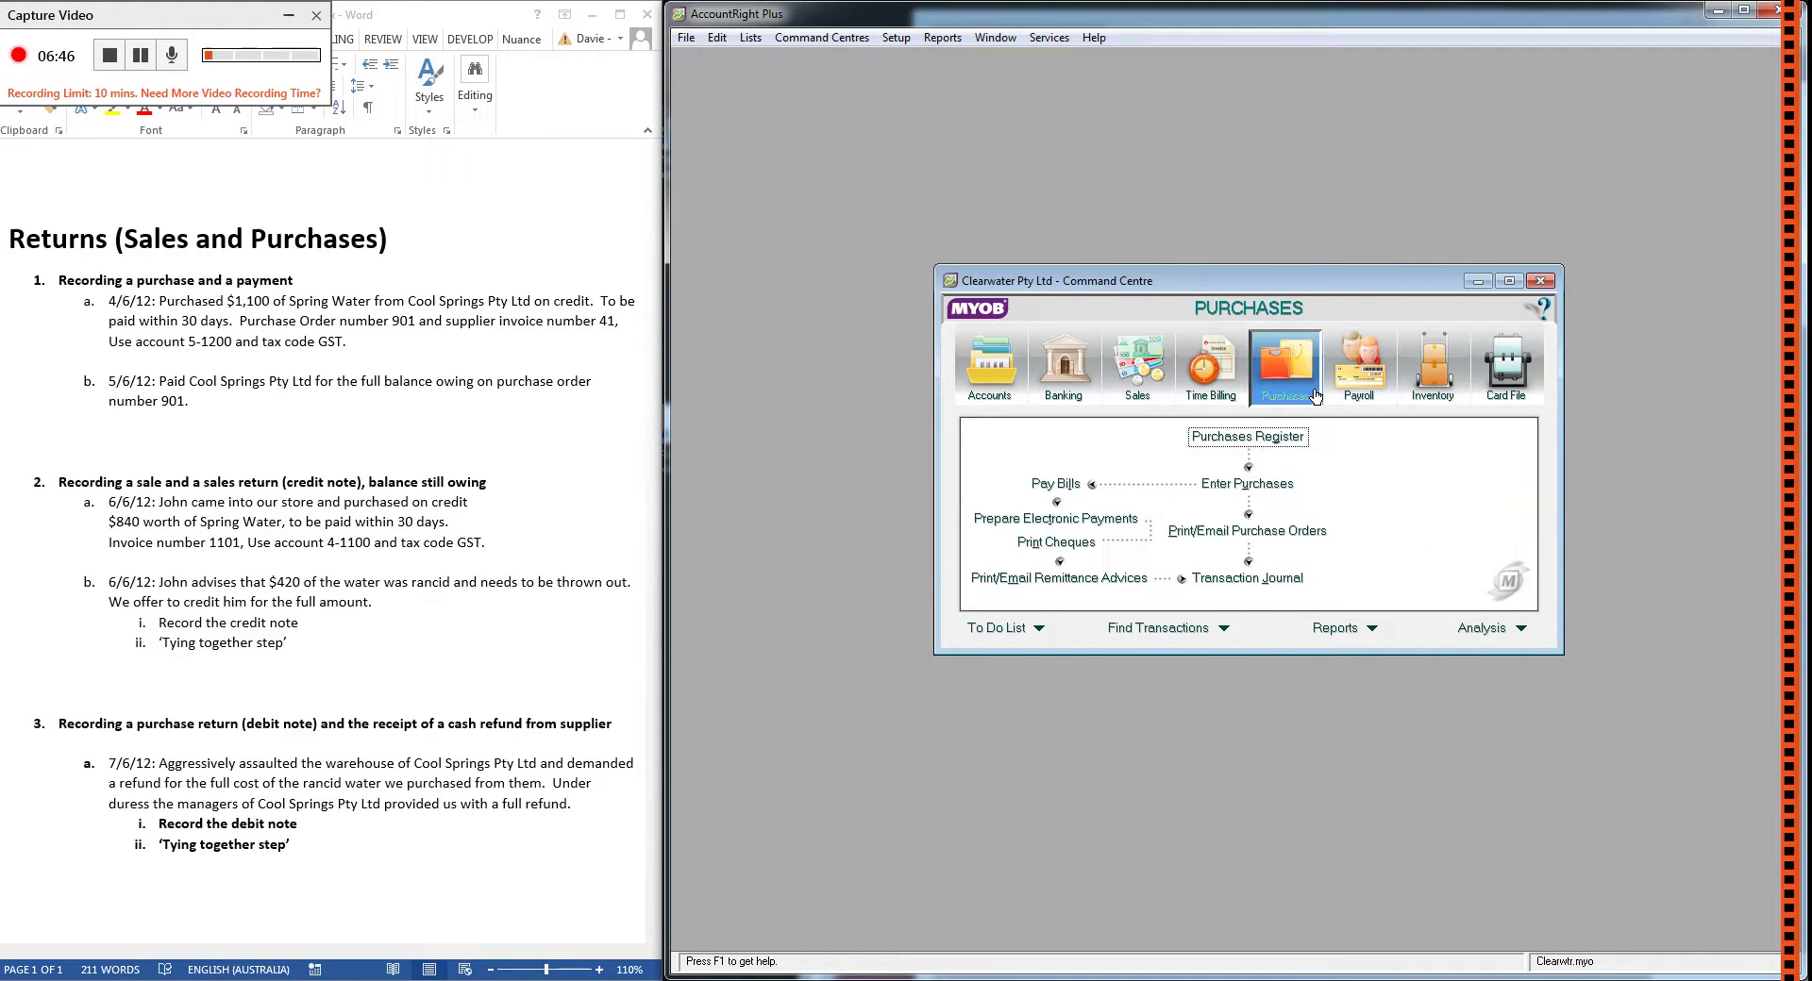
{"action": "left_click", "coordinate": [1277, 444]}
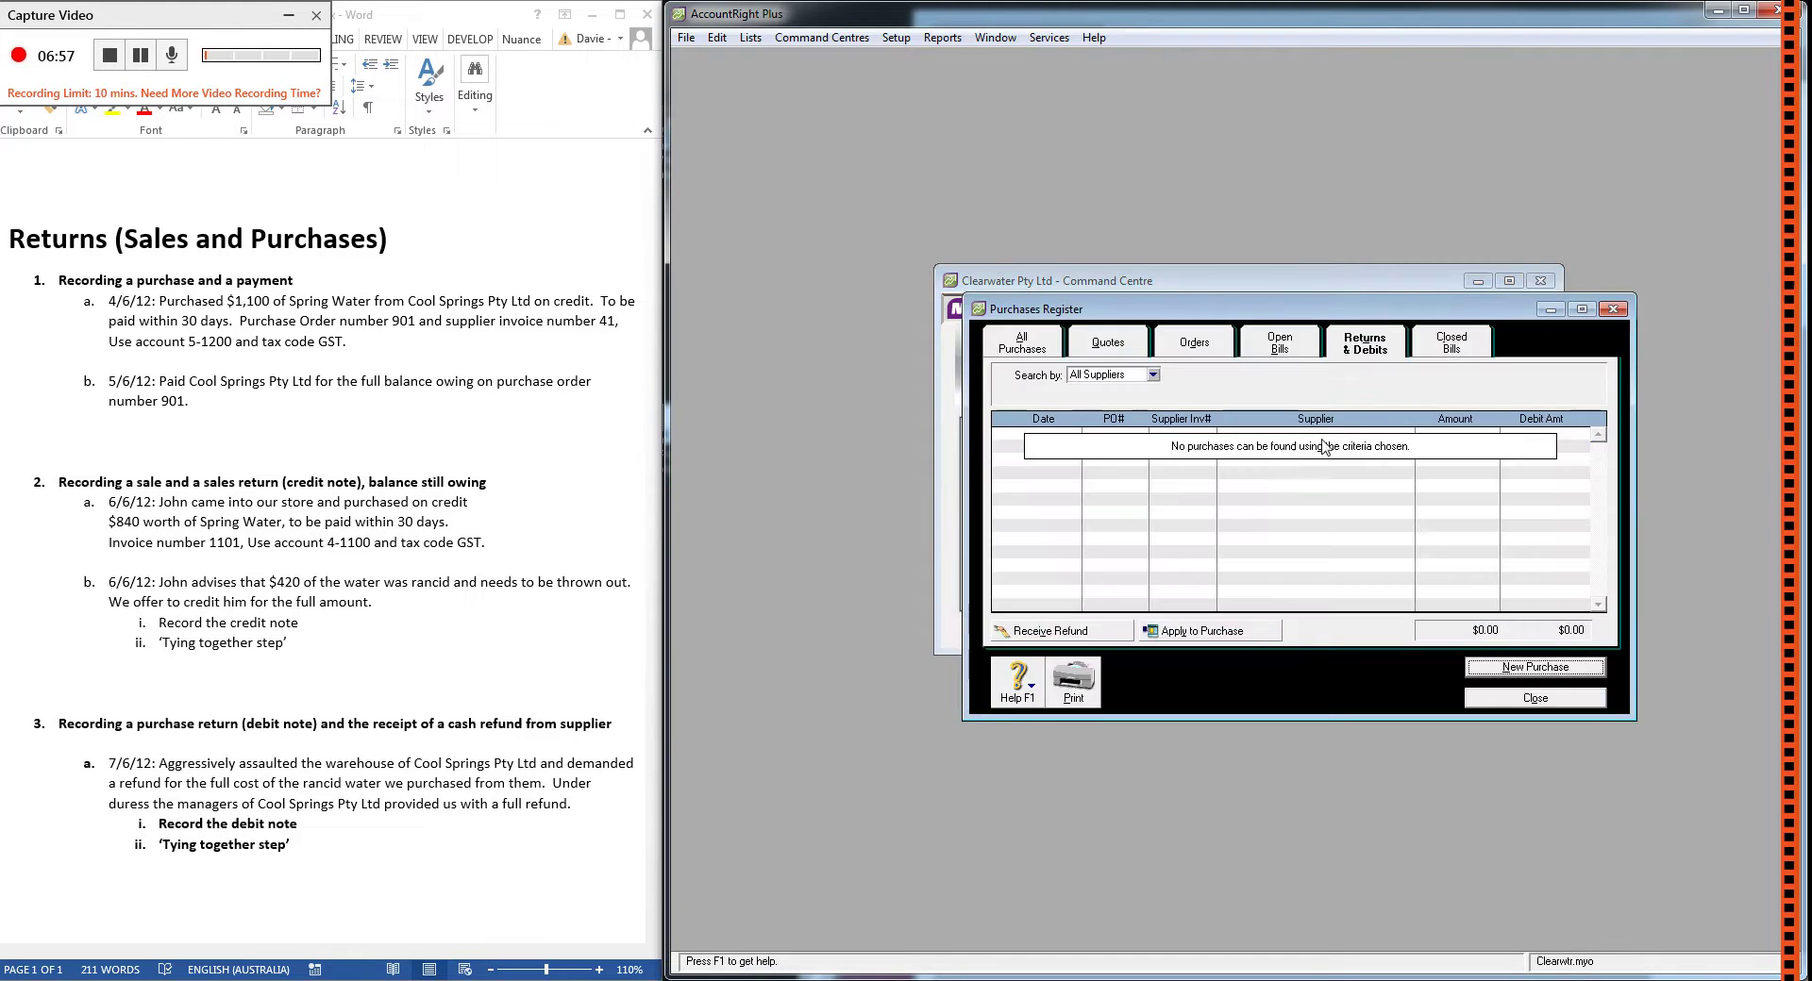
{"action": "left_click", "coordinate": [1363, 351]}
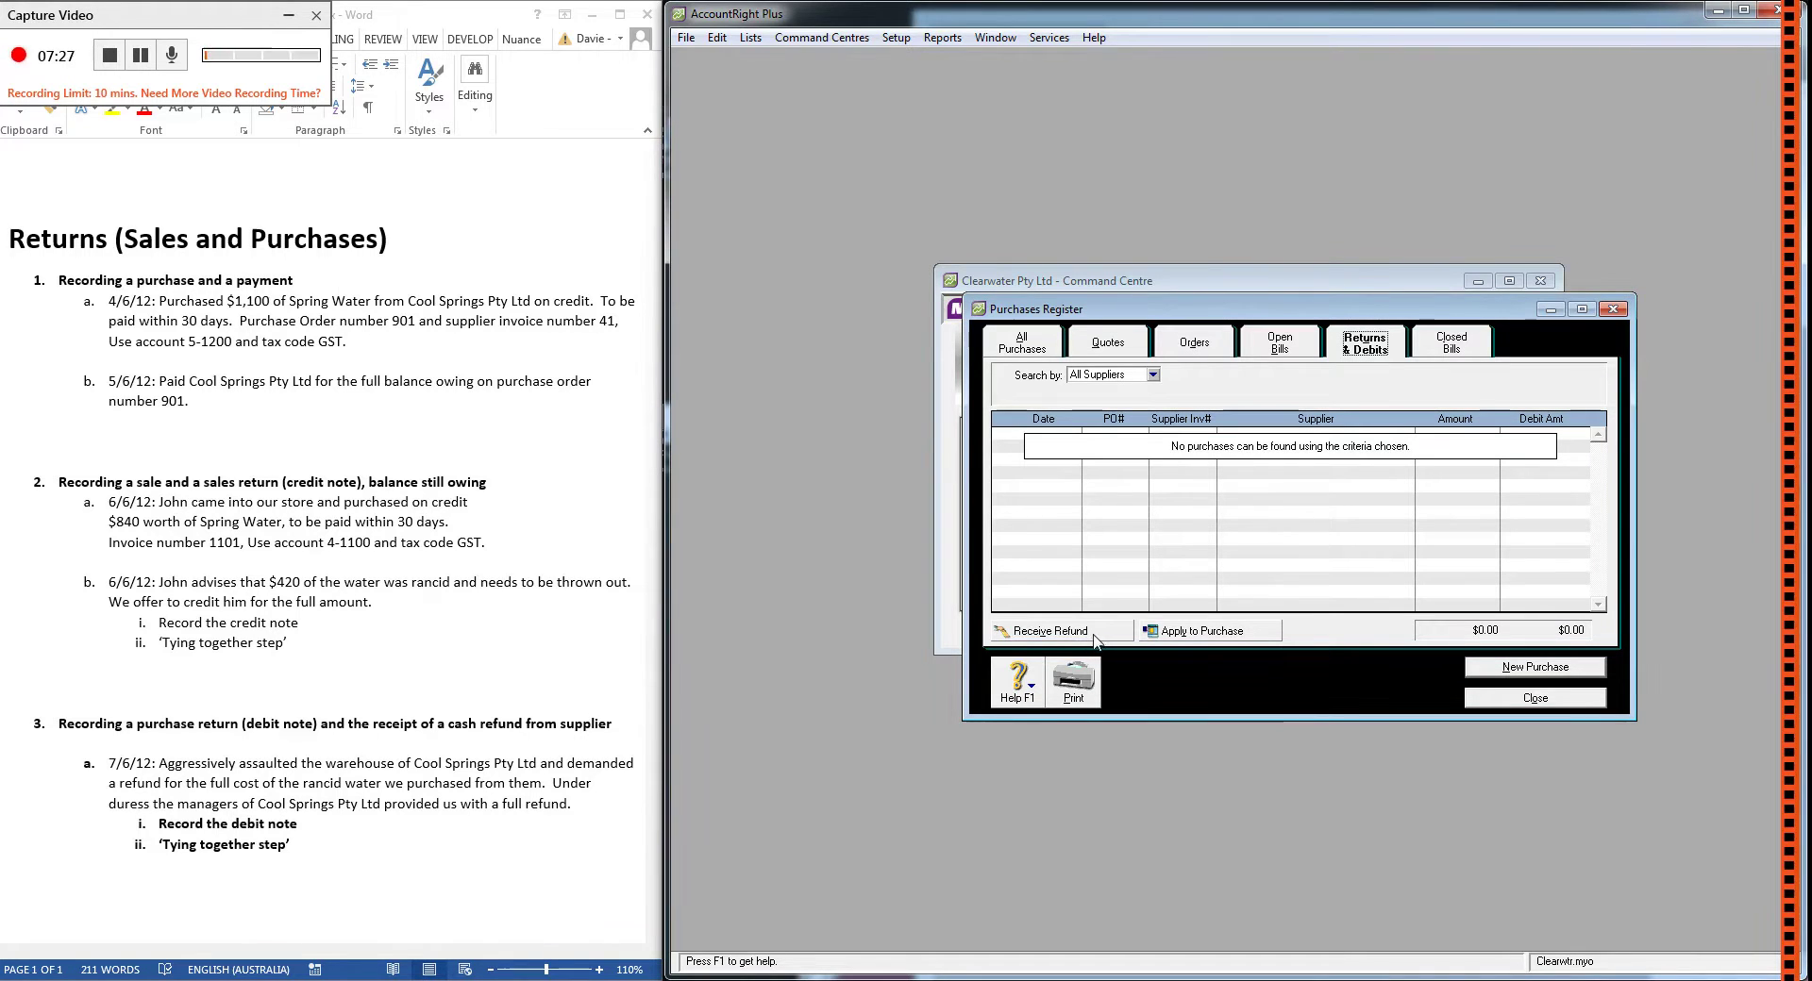
{"action": "left_click", "coordinate": [1490, 699]}
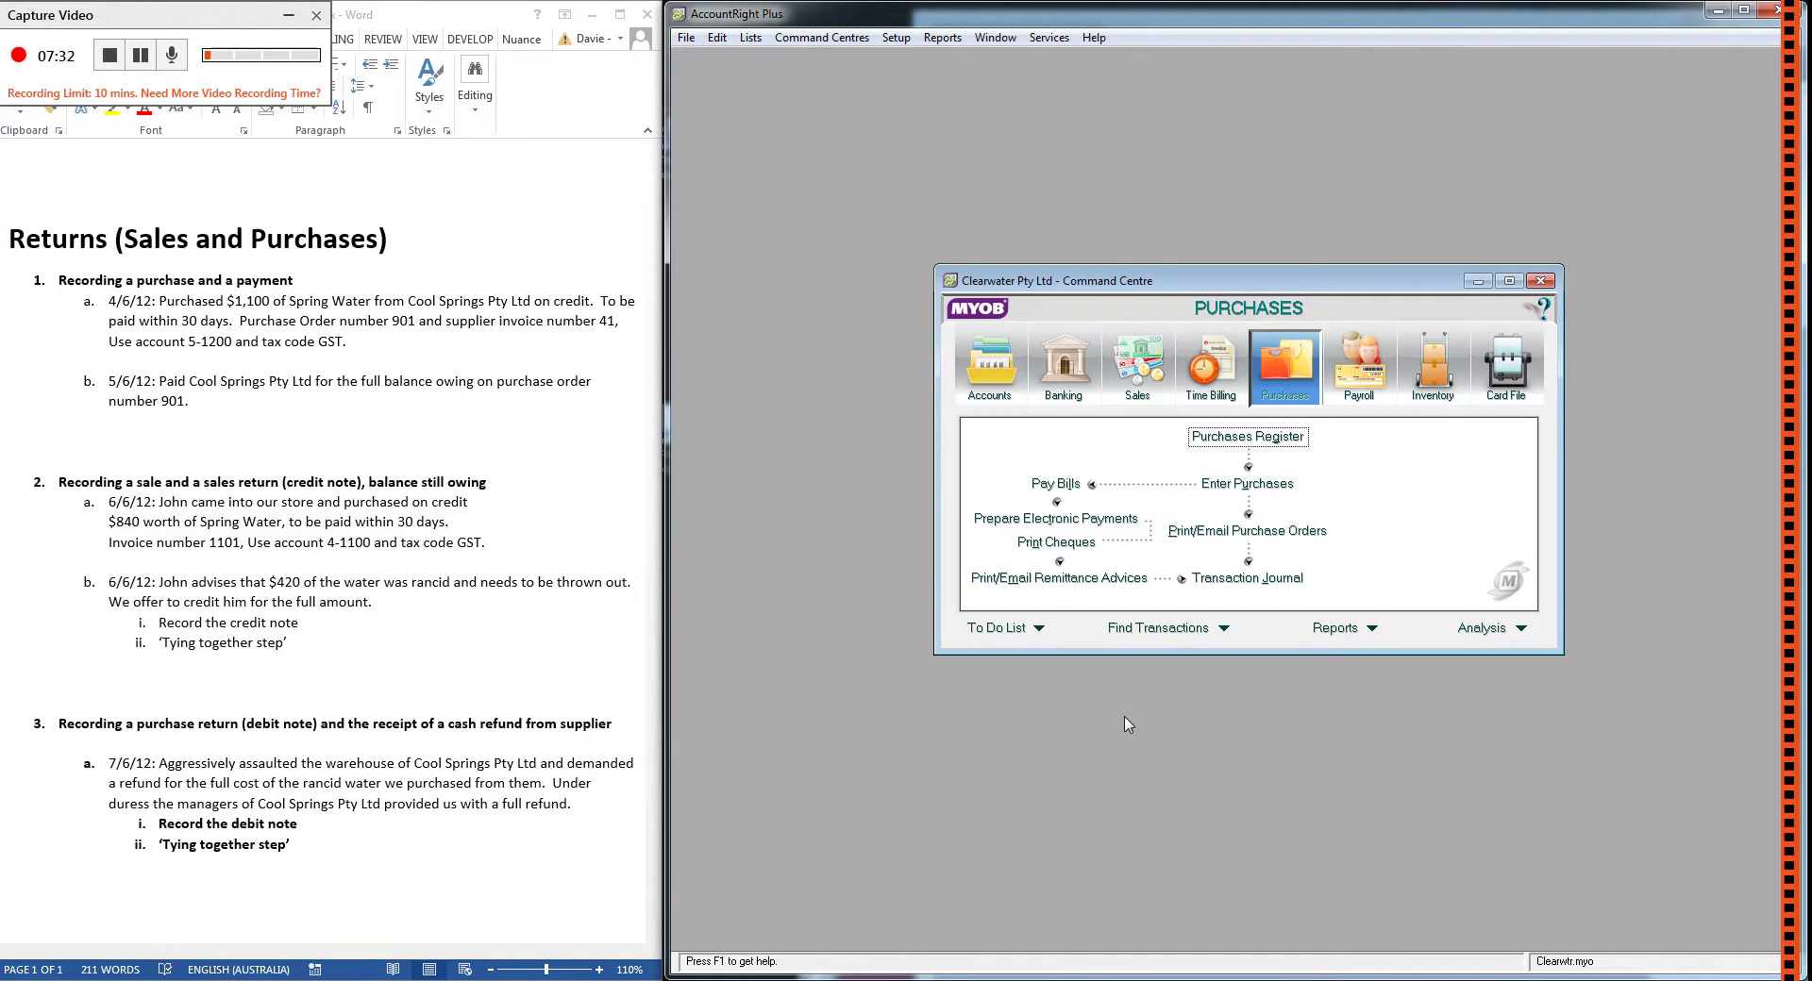